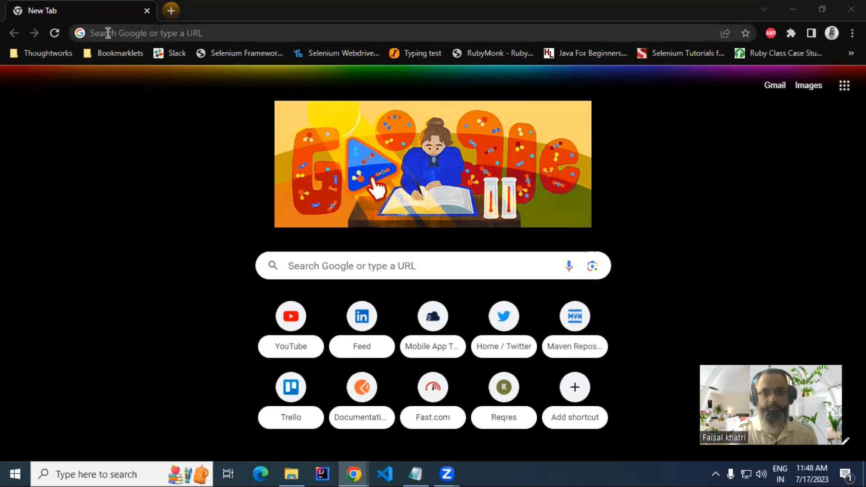
# Search the web for "android studio download" and open the Get Android Studio result.
pyautogui.click(108, 33)
pyautogui.write('android studio download')
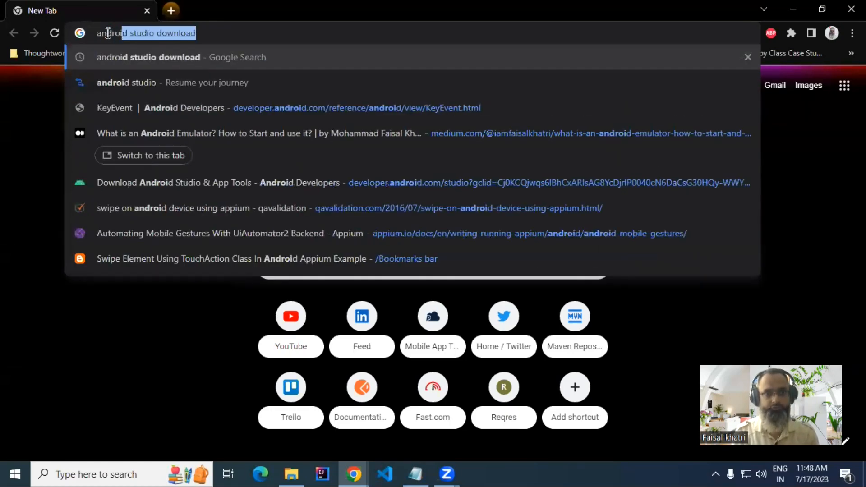
pyautogui.press('Return')
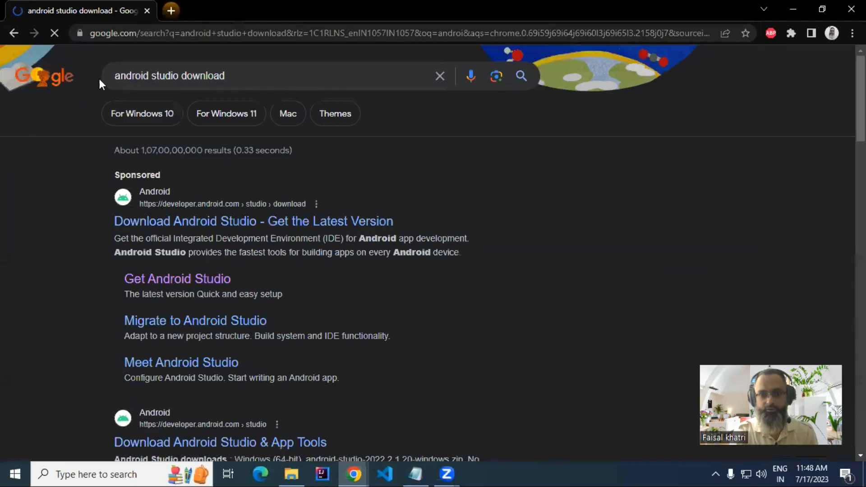
pyautogui.click(195, 226)
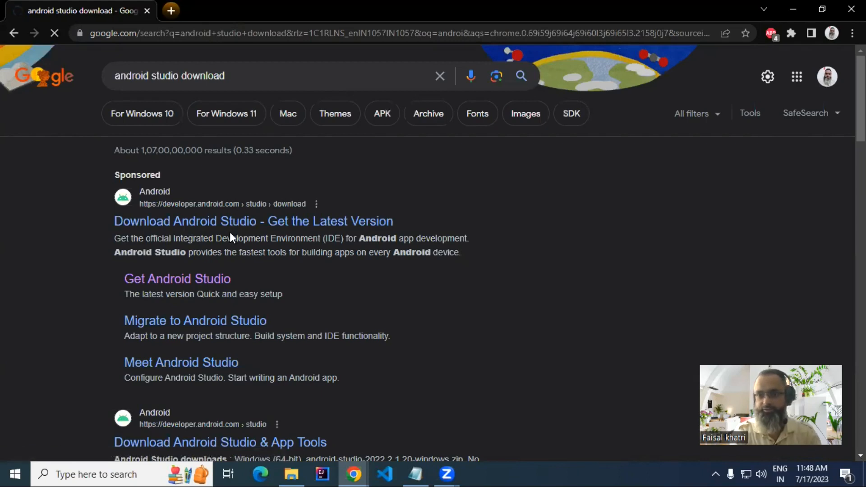
pyautogui.click(183, 279)
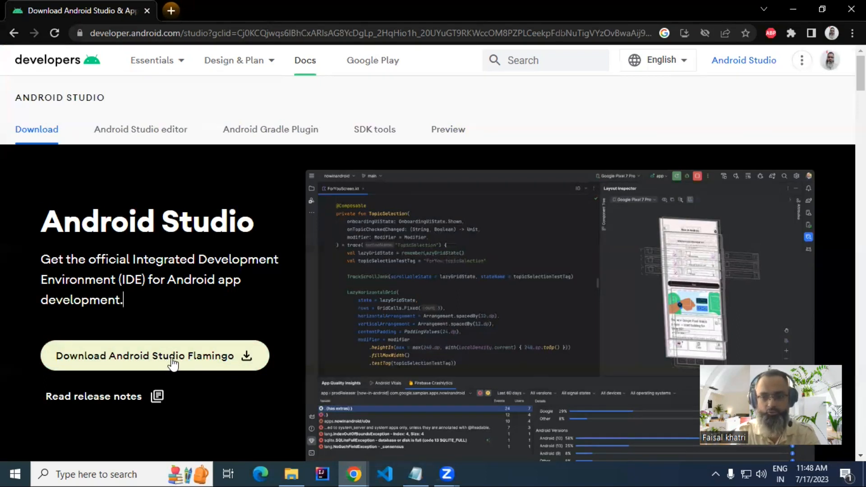
# Run the android-studio-2022.2.1.20-windows installer from the Downloads folder and accept the Android Studio and Android Virtual Device components.
pyautogui.click(291, 474)
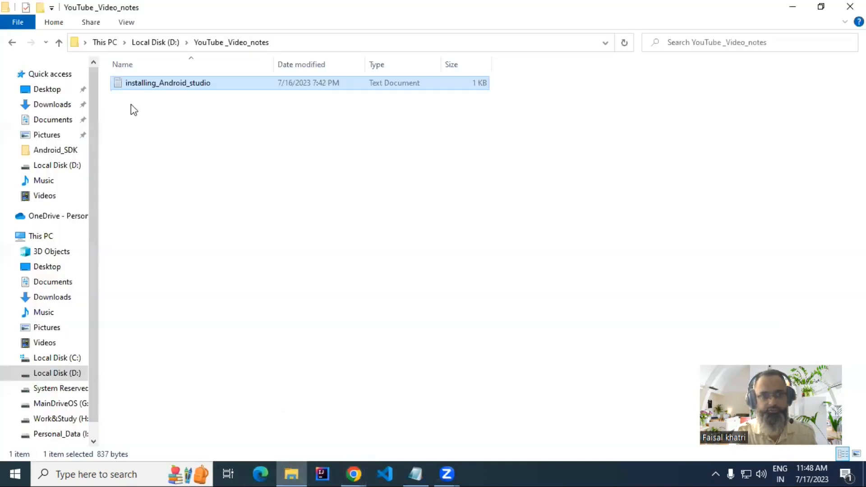
pyautogui.click(53, 104)
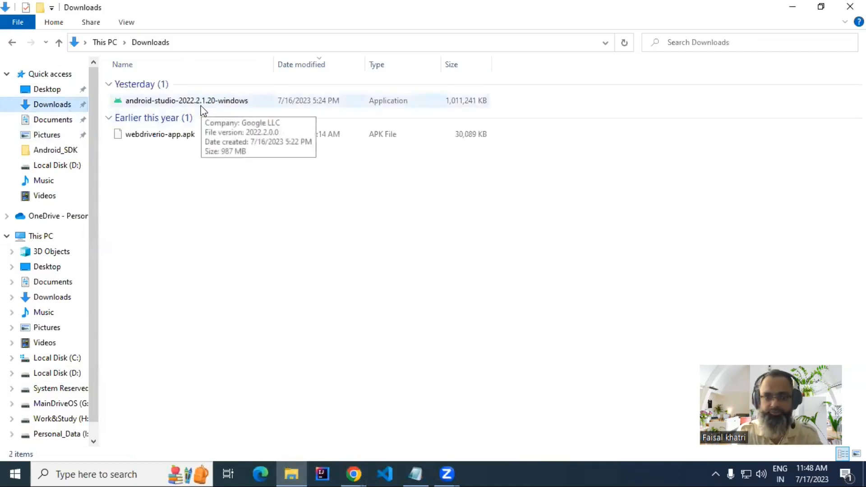
pyautogui.doubleClick(218, 99)
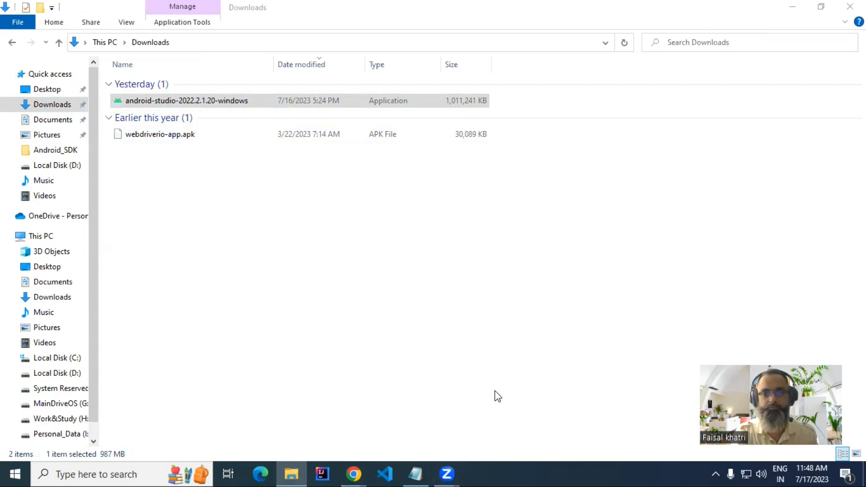
pyautogui.click(499, 339)
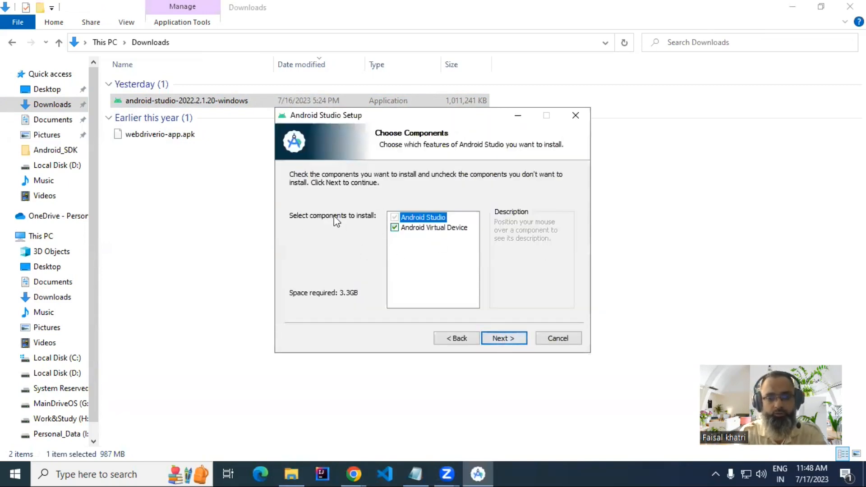
pyautogui.moveTo(422, 231)
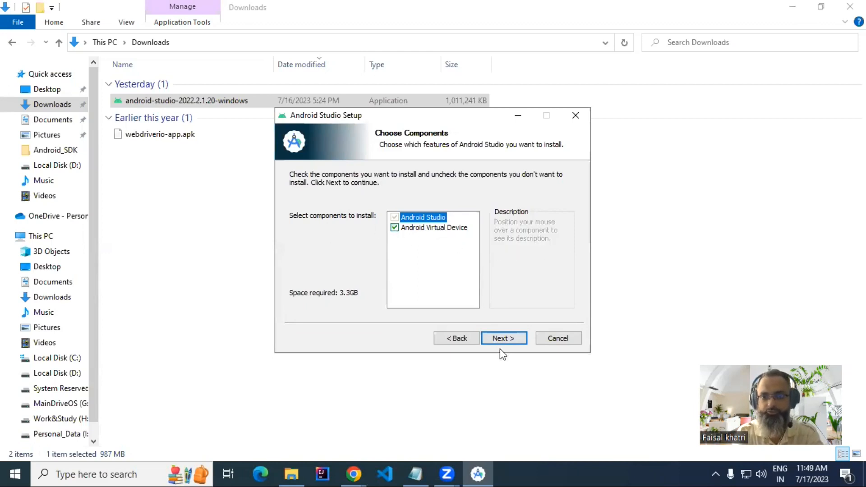
pyautogui.click(508, 338)
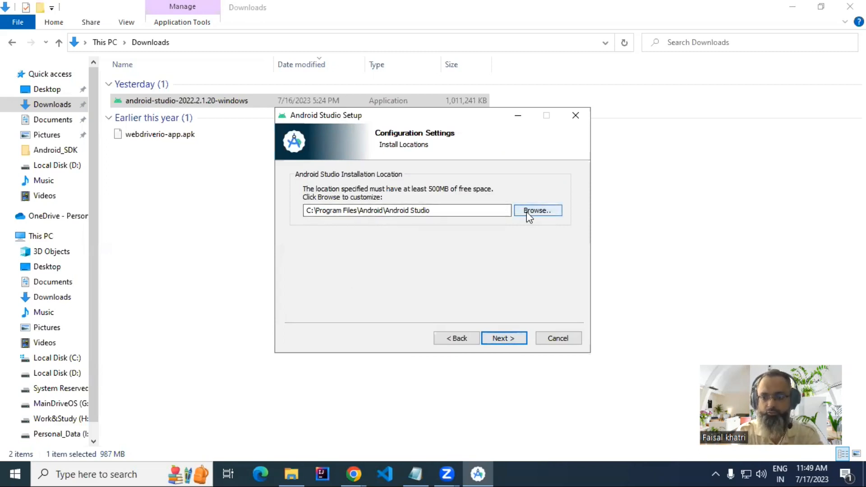
# Set the Android Studio installation location to G:\Program Files\Android and continue the setup.
pyautogui.click(546, 212)
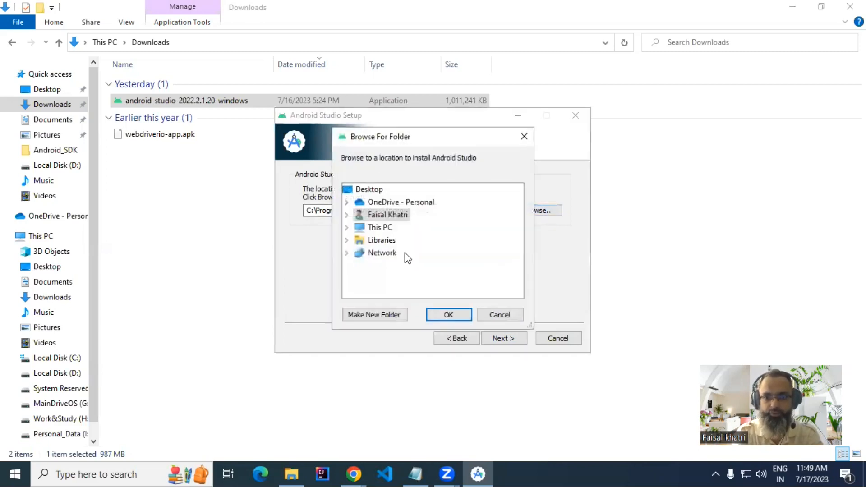
pyautogui.doubleClick(369, 233)
pyautogui.scroll(-2, 432, 250)
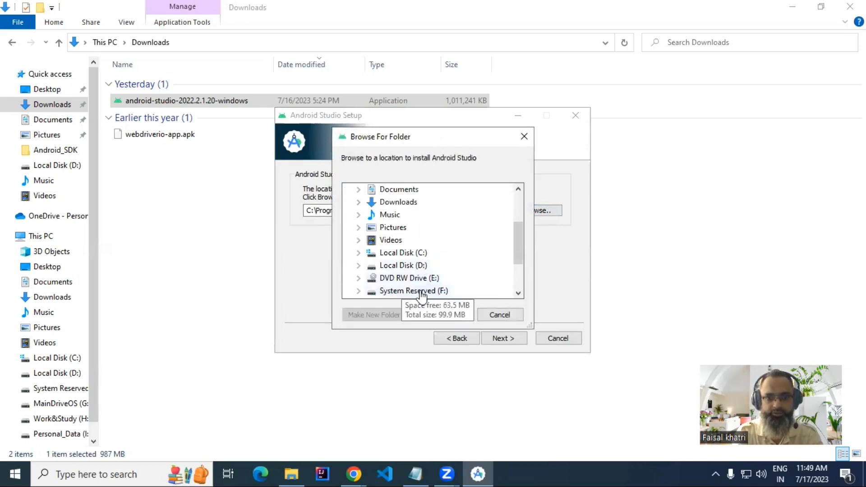
pyautogui.doubleClick(428, 265)
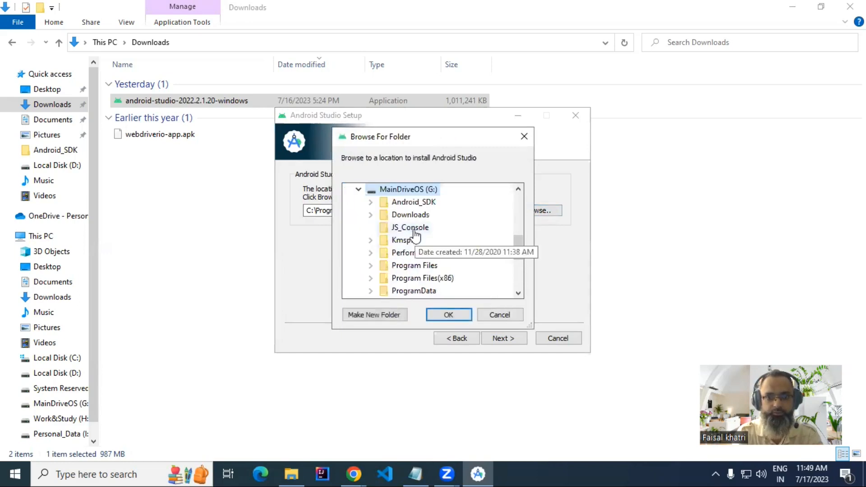
pyautogui.doubleClick(428, 266)
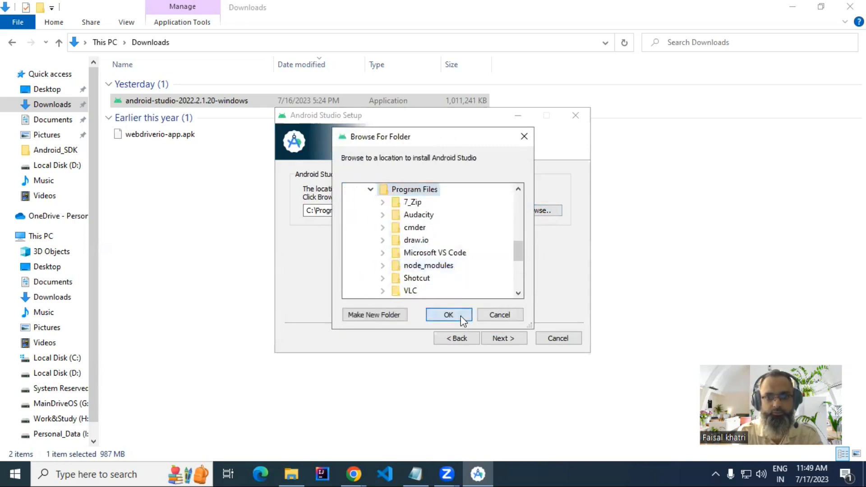
pyautogui.click(457, 314)
pyautogui.click(389, 211)
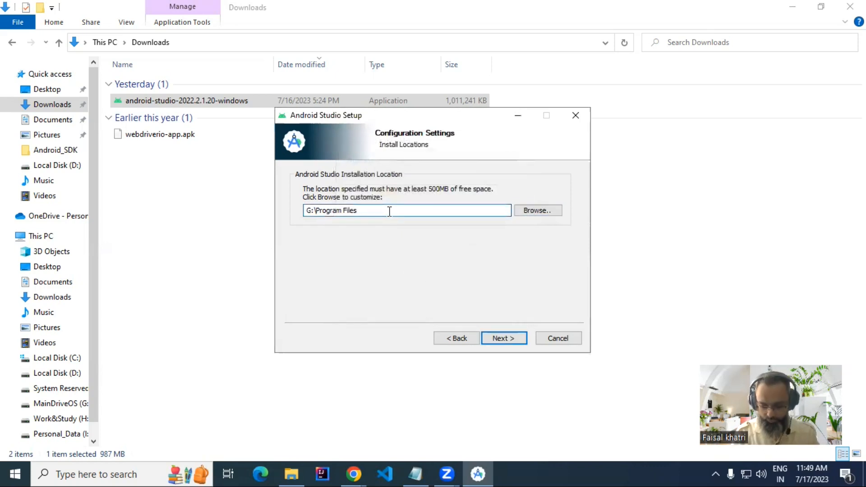
pyautogui.write('\\Android')
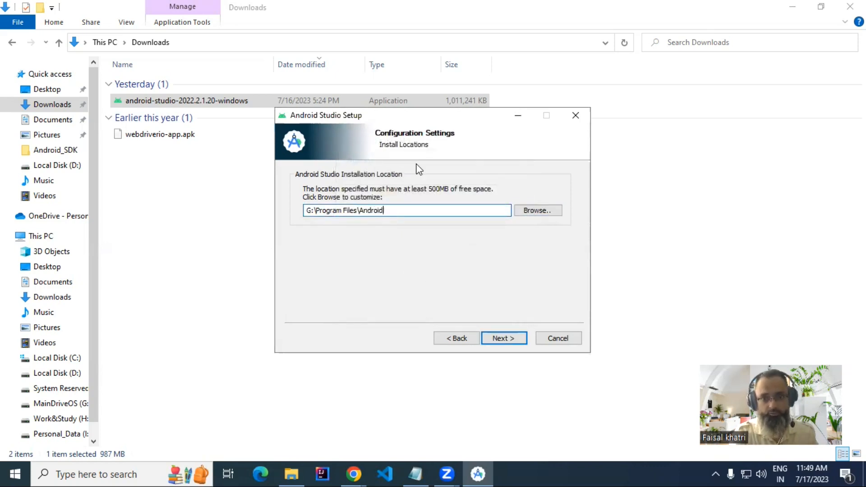
pyautogui.click(517, 338)
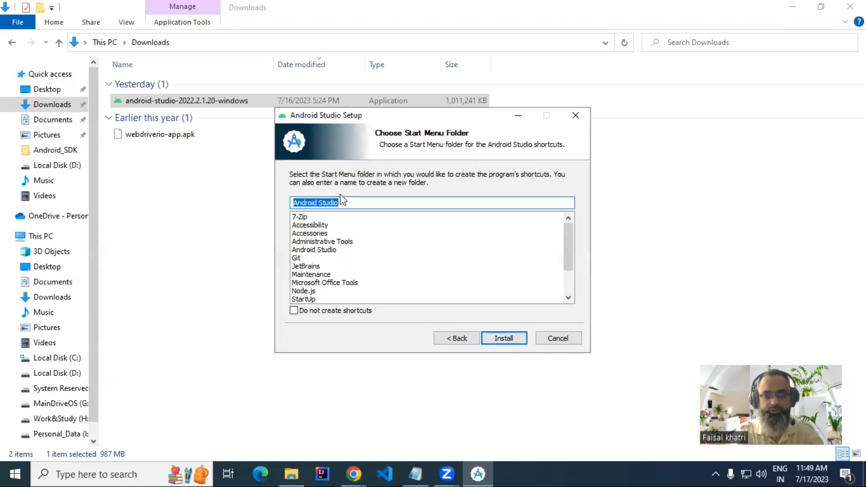
# Install with the Start Menu folder Android Studio, and finish the setup with Start Android Studio enabled.
pyautogui.click(349, 203)
pyautogui.click(504, 338)
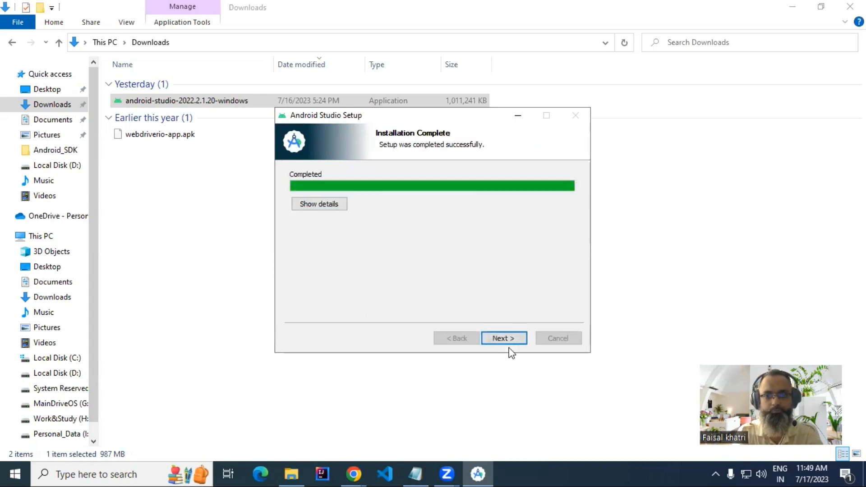
pyautogui.click(508, 337)
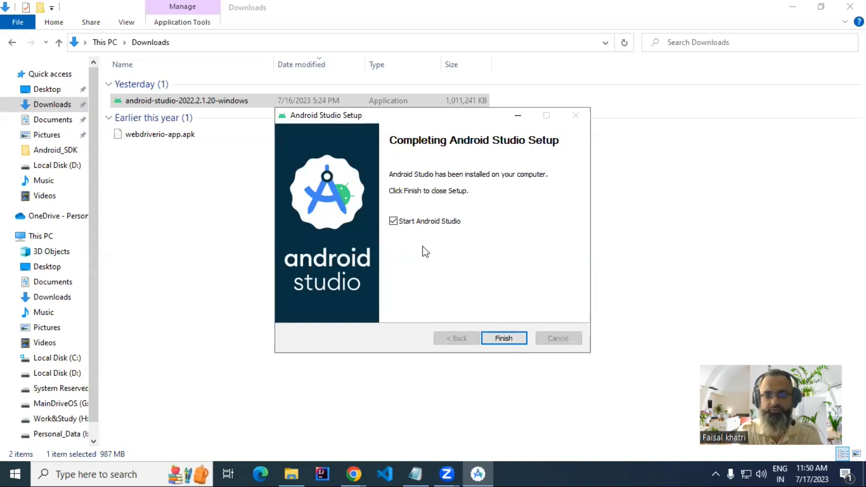
pyautogui.click(504, 339)
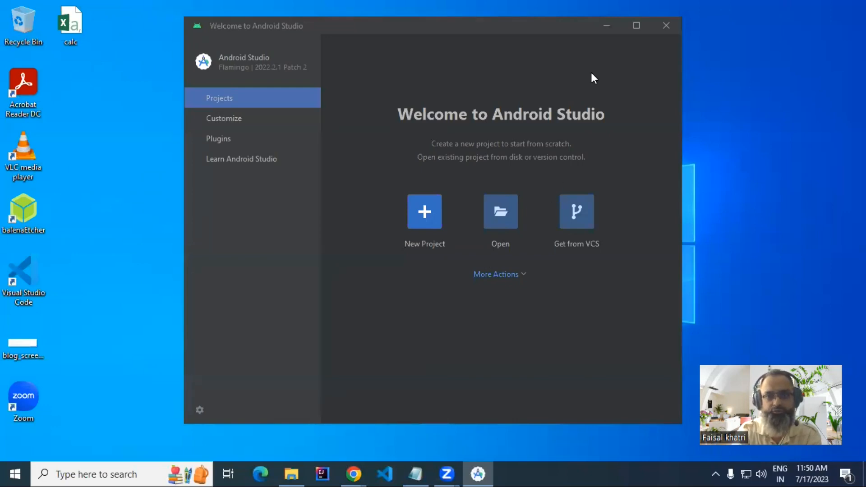
# Open the SDK Manager from the welcome window and review the list of Android SDK platforms.
pyautogui.click(199, 410)
pyautogui.click(583, 363)
pyautogui.click(498, 274)
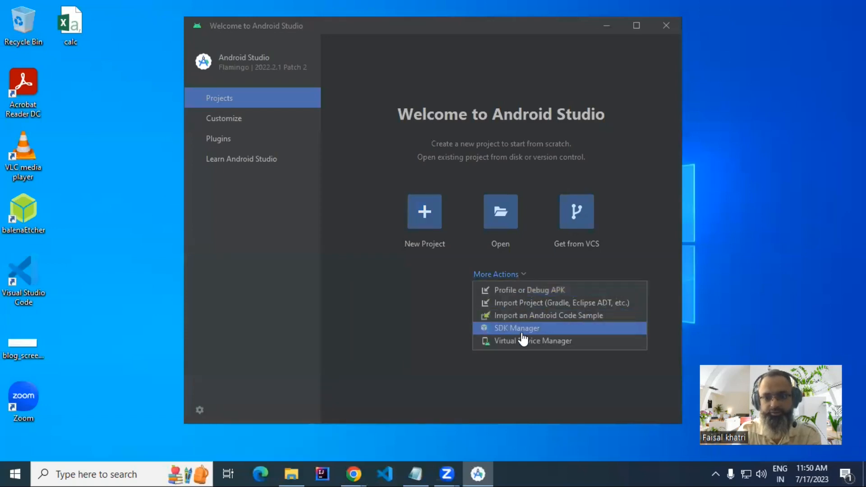
pyautogui.click(521, 329)
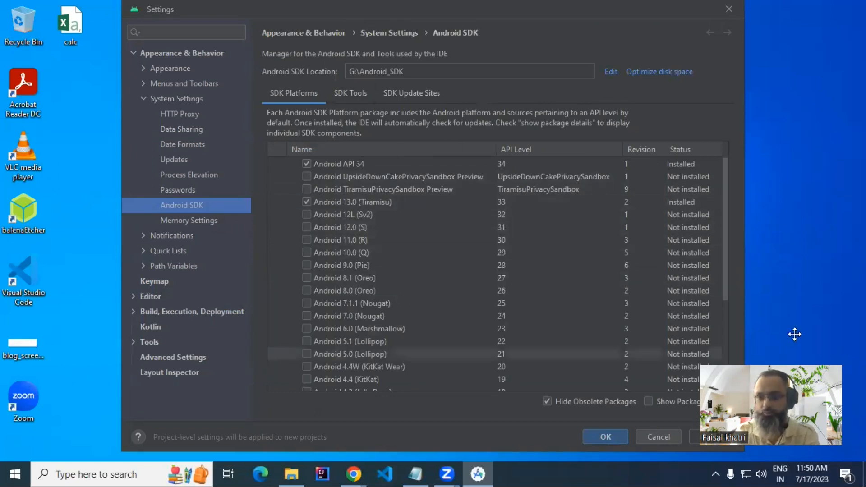
pyautogui.click(751, 289)
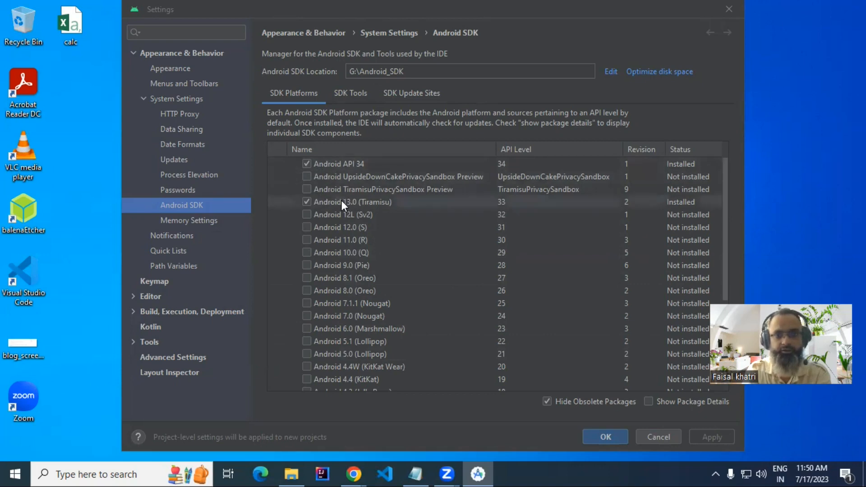
pyautogui.scroll(-3, 598, 363)
pyautogui.scroll(3, 598, 373)
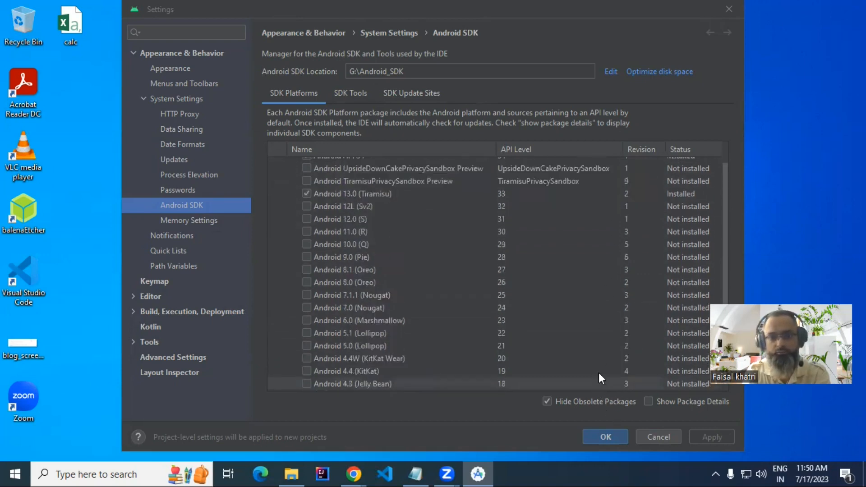
# Select the Intel x86 Emulator Accelerator (HAXM installer) among the SDK tools, then apply and confirm its installation.
pyautogui.click(348, 94)
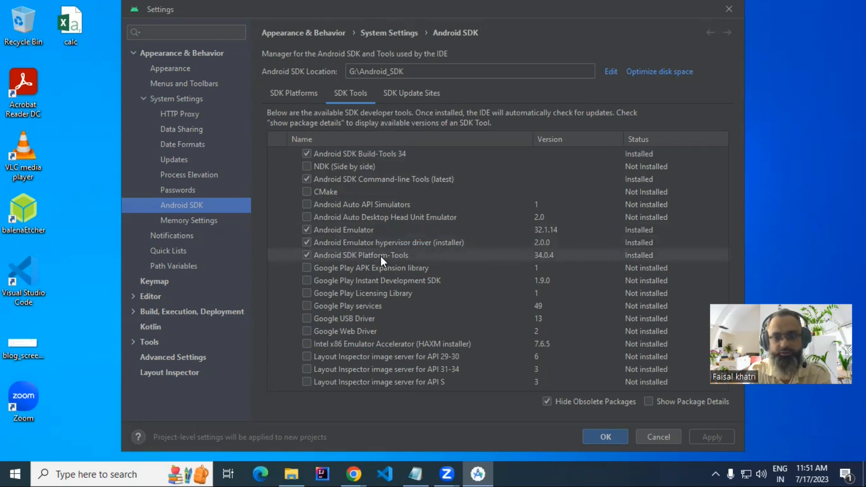
pyautogui.click(306, 345)
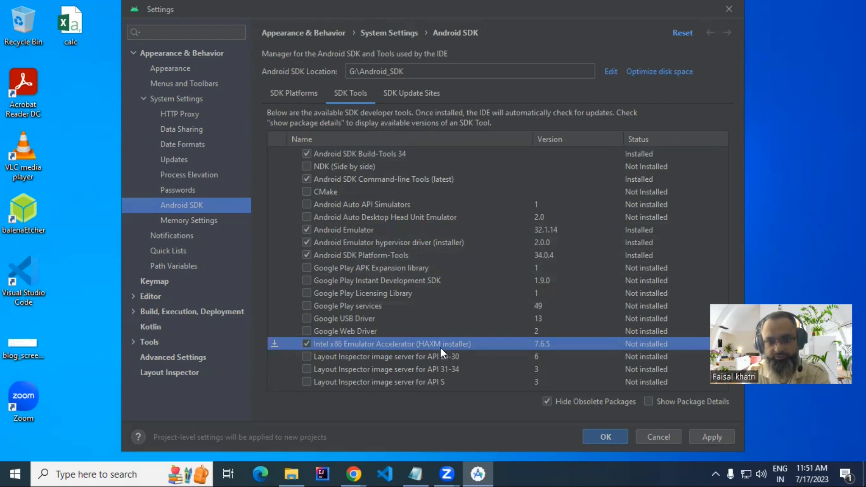
pyautogui.click(398, 94)
pyautogui.click(301, 95)
pyautogui.scroll(-4, 434, 219)
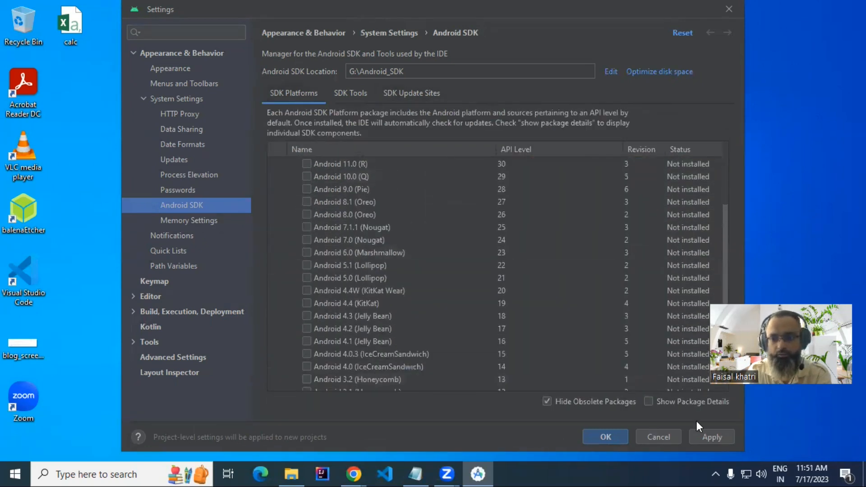
pyautogui.click(711, 437)
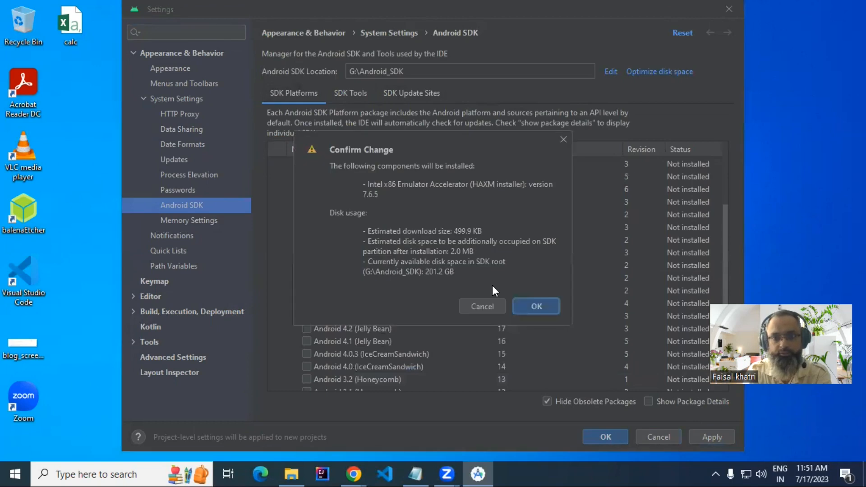
pyautogui.click(537, 306)
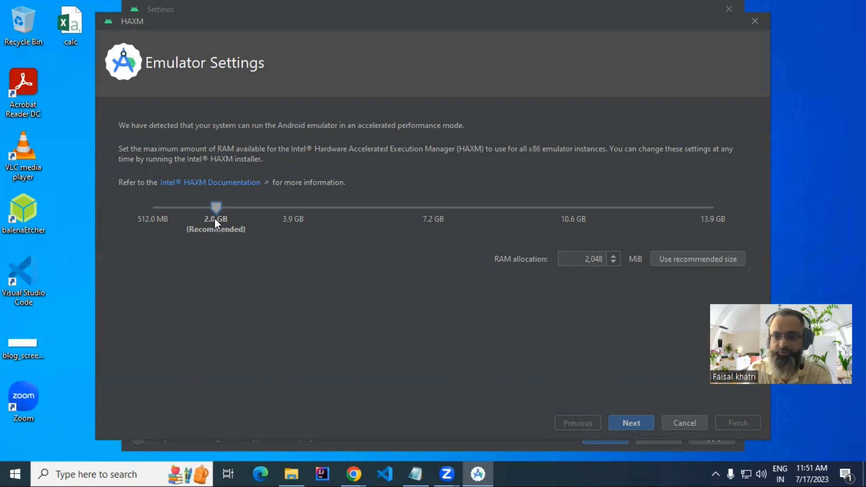
# Try to complete the HAXM setup with the recommended 2.0 GB RAM allocation, and close the SDK settings.
pyautogui.click(629, 420)
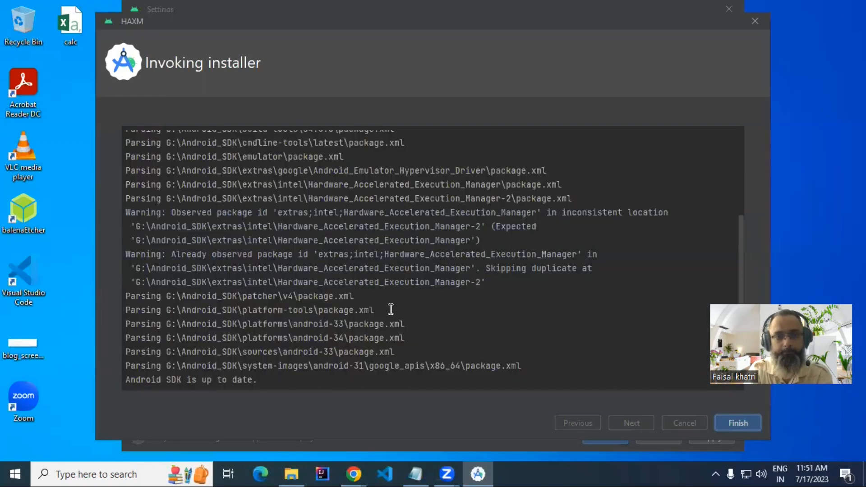
pyautogui.click(736, 422)
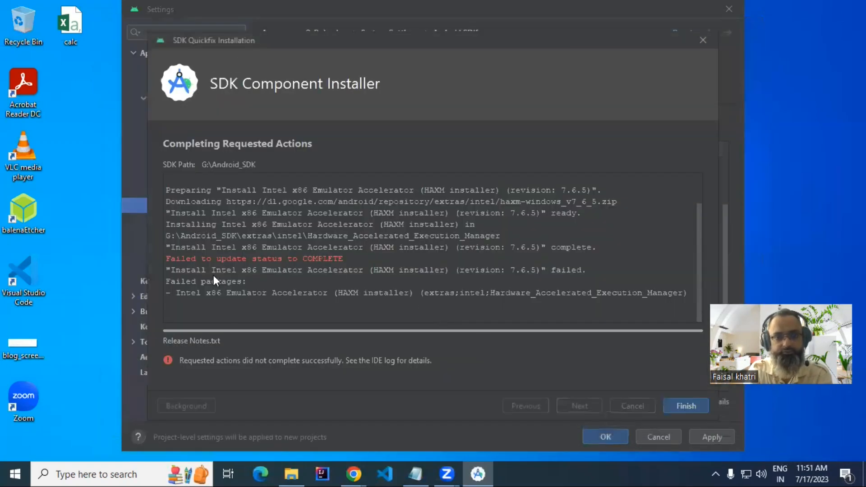
pyautogui.moveTo(207, 257); pyautogui.dragTo(344, 260)
pyautogui.click(210, 268)
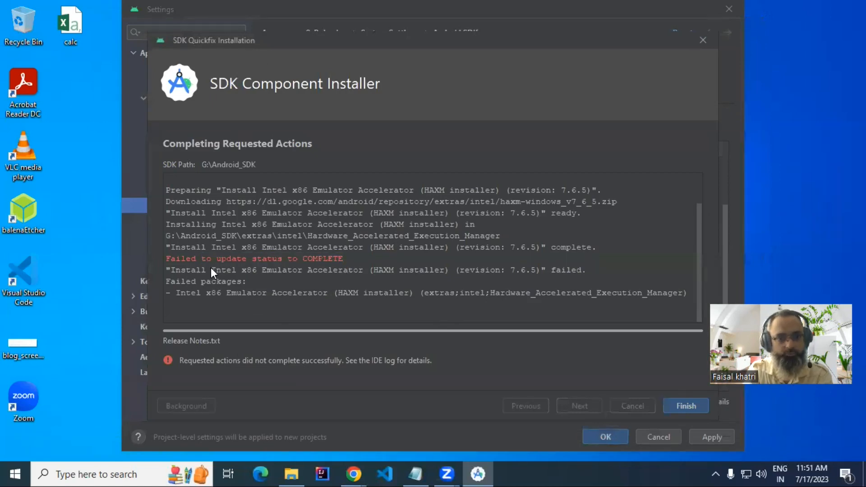
pyautogui.click(683, 405)
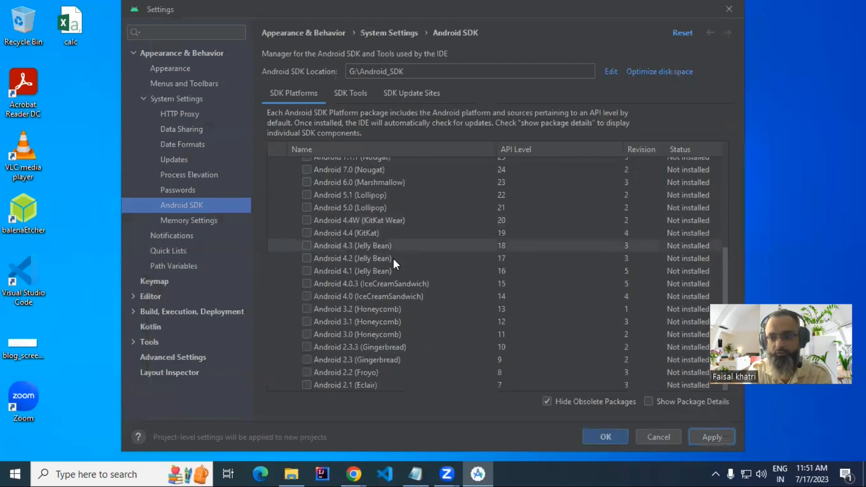
pyautogui.click(712, 437)
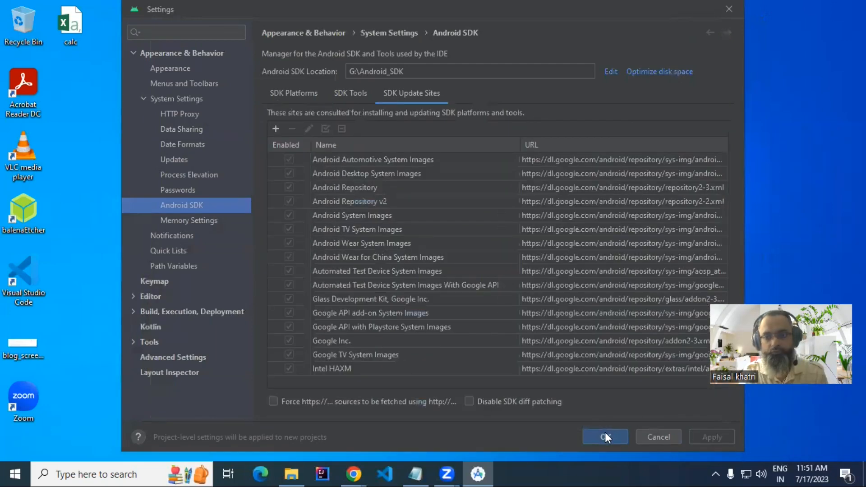
pyautogui.click(606, 437)
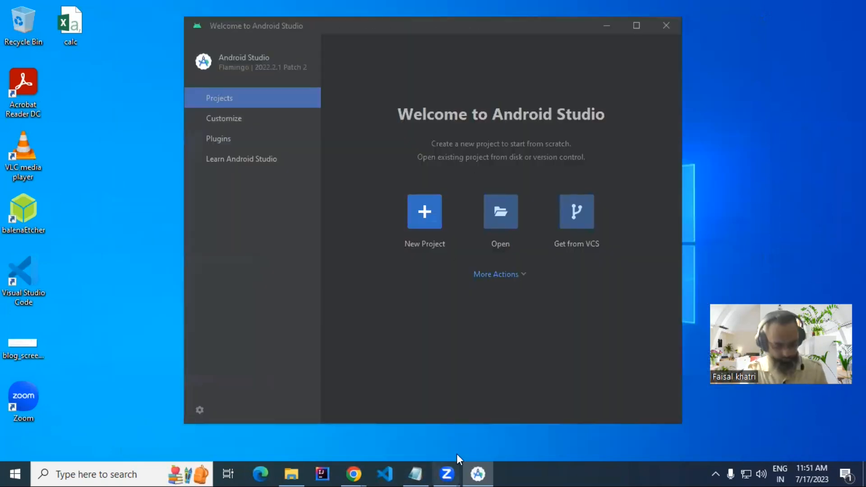
# Open a Command Prompt and run adb to check whether the command is available.
pyautogui.press('super+r')
pyautogui.write('cmd')
pyautogui.press('Return')
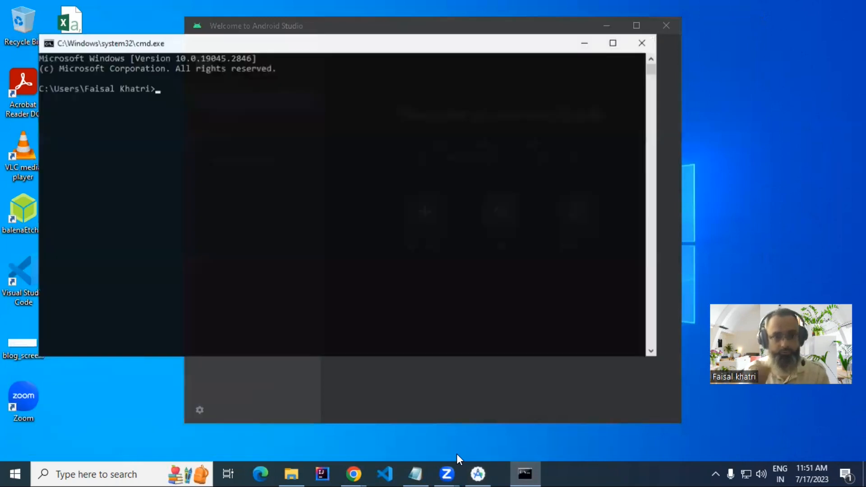
pyautogui.write('adb')
pyautogui.press('Return')
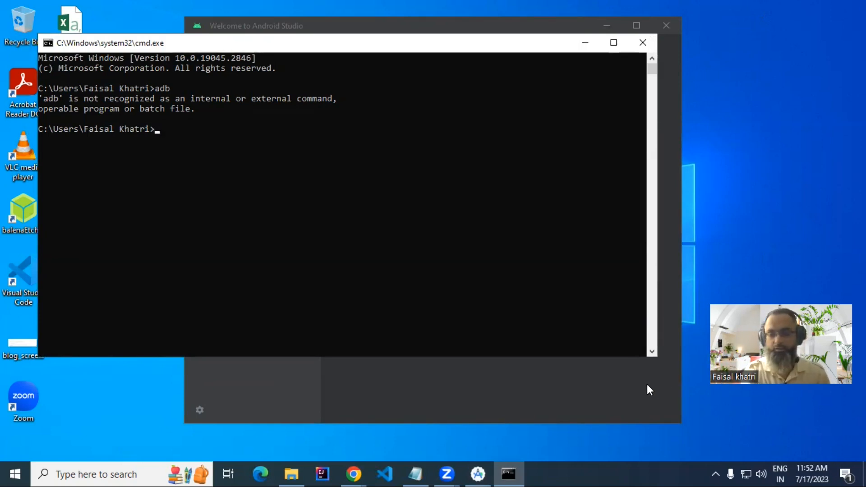
# Open the Windows environment variables and start a new system variable named ANDROID_HOME.
pyautogui.click(23, 472)
pyautogui.write('environ')
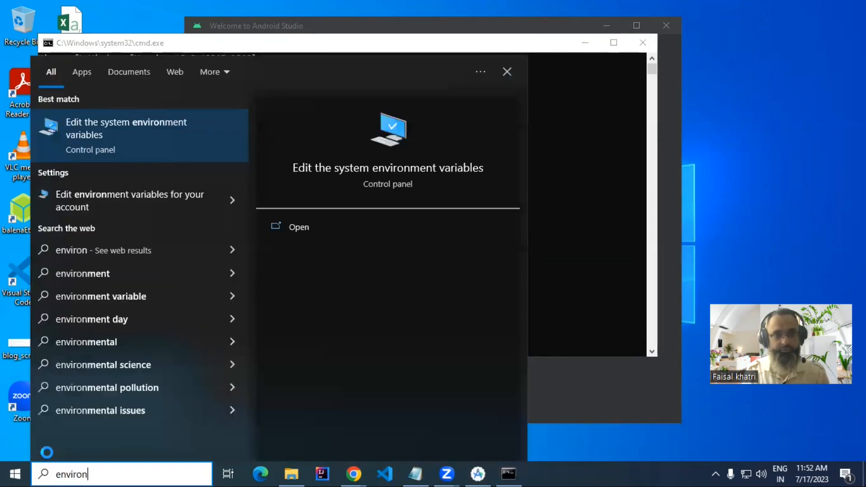
pyautogui.press('Return')
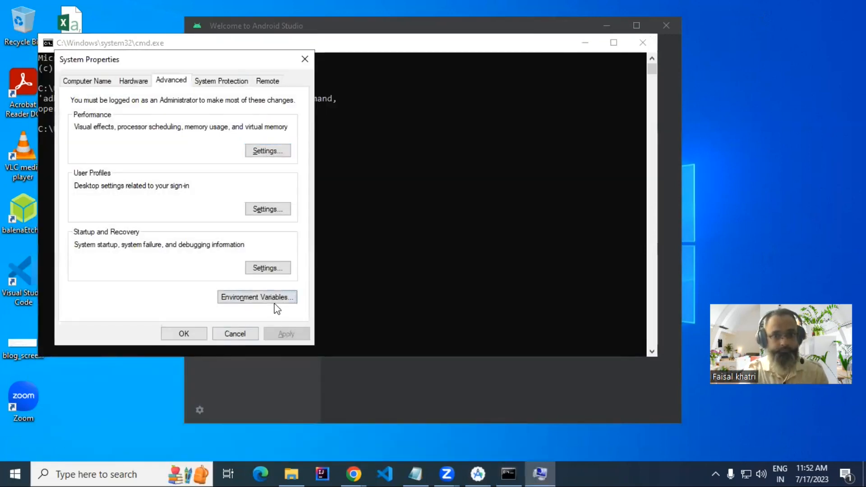
pyautogui.click(256, 297)
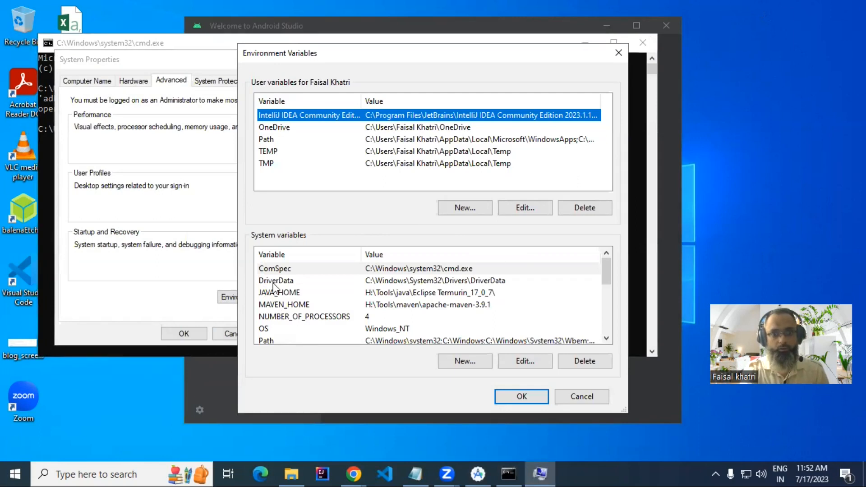
pyautogui.click(276, 282)
pyautogui.click(465, 360)
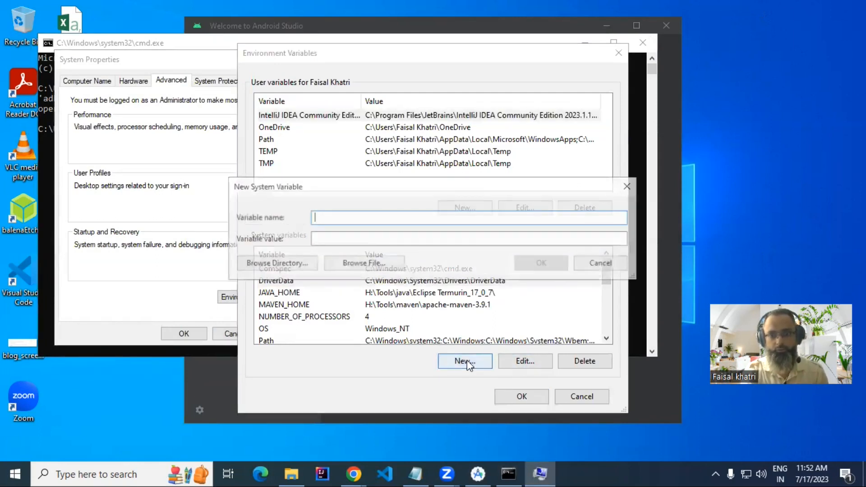
pyautogui.write('ANDROID_HOME')
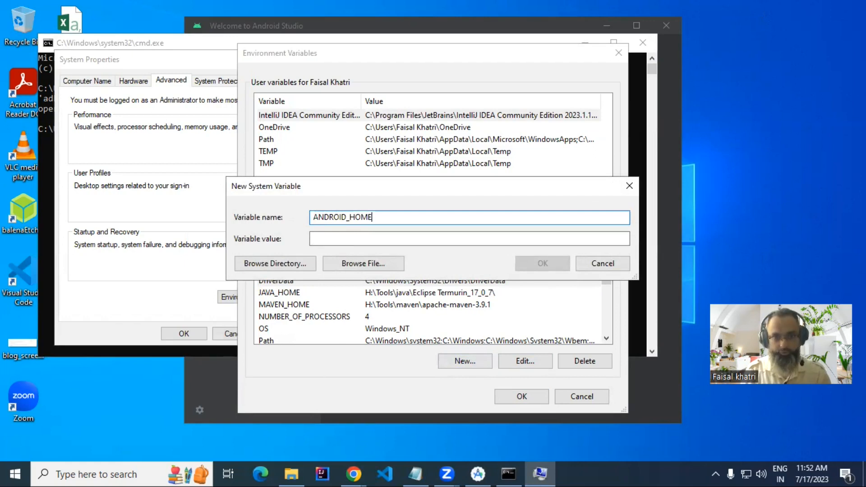
# Locate the Android_SDK folder on the MainDriveOS (G:) drive in File Explorer and look through its contents.
pyautogui.click(294, 467)
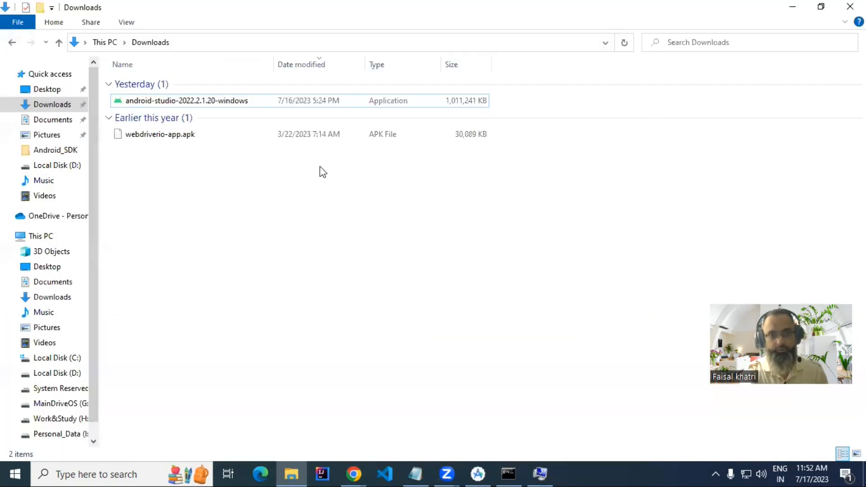
pyautogui.click(70, 406)
pyautogui.doubleClick(162, 86)
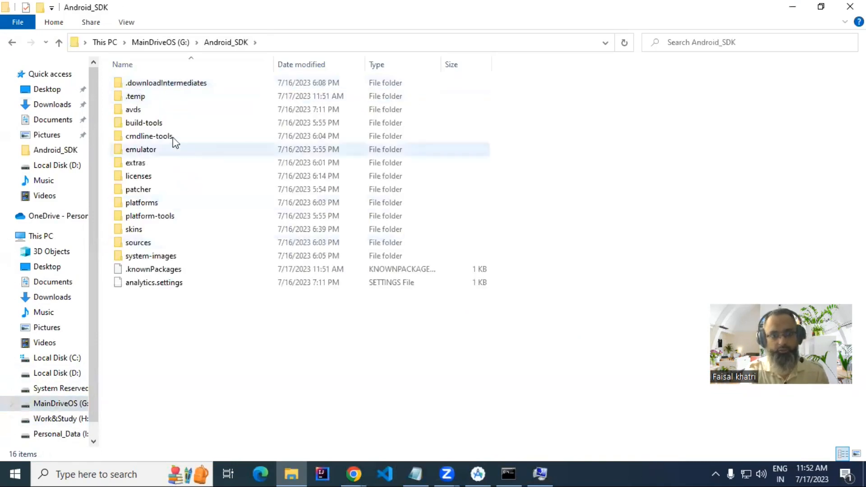
pyautogui.click(160, 42)
pyautogui.click(148, 82)
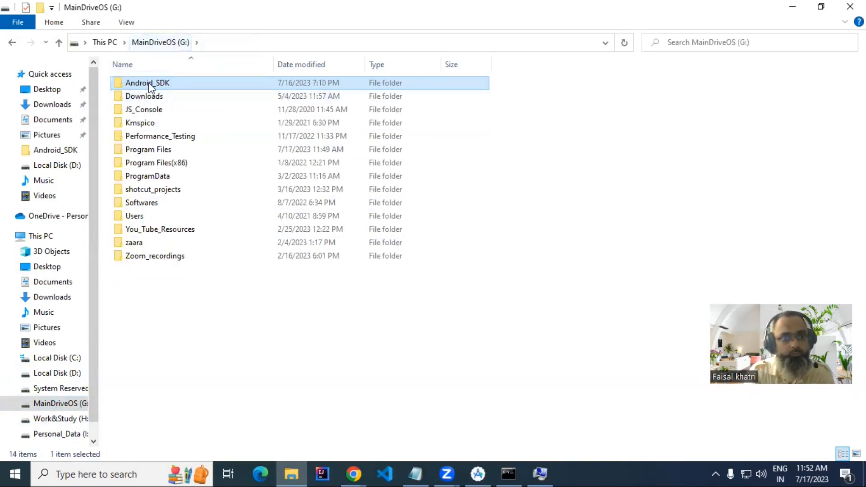
# Check the Android SDK location in Android Studio's SDK Manager, and return to the new system variable.
pyautogui.click(478, 473)
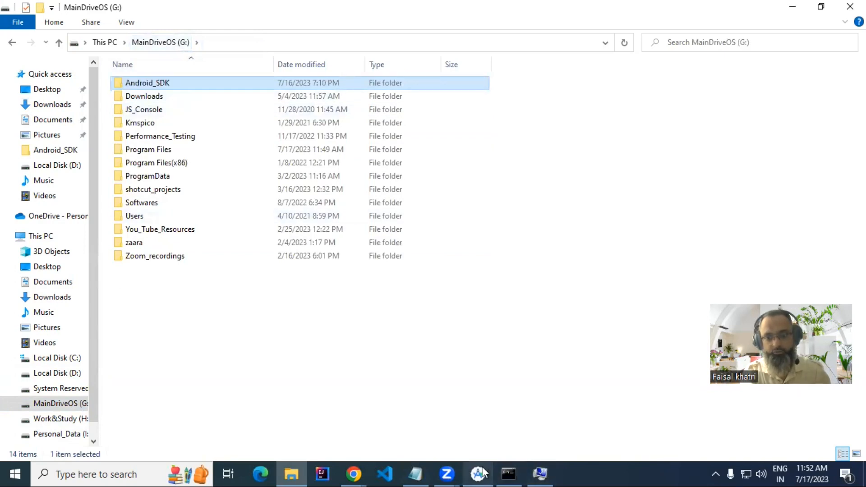
pyautogui.click(523, 274)
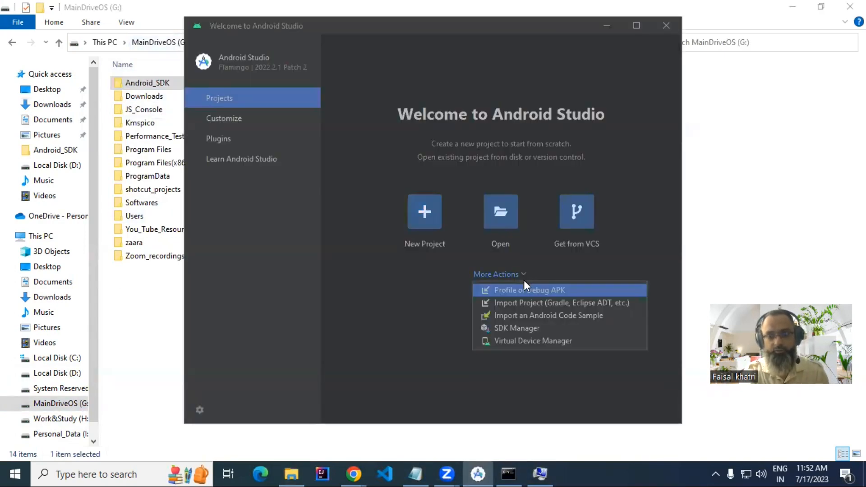
pyautogui.click(525, 329)
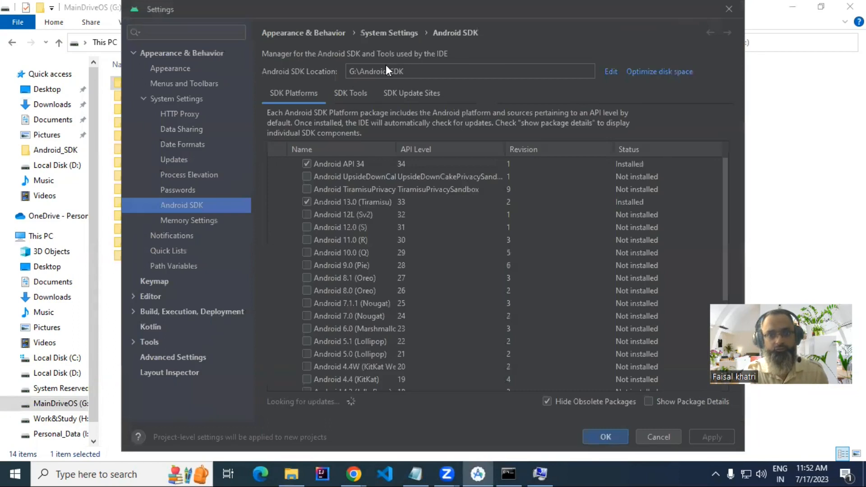
pyautogui.click(411, 72)
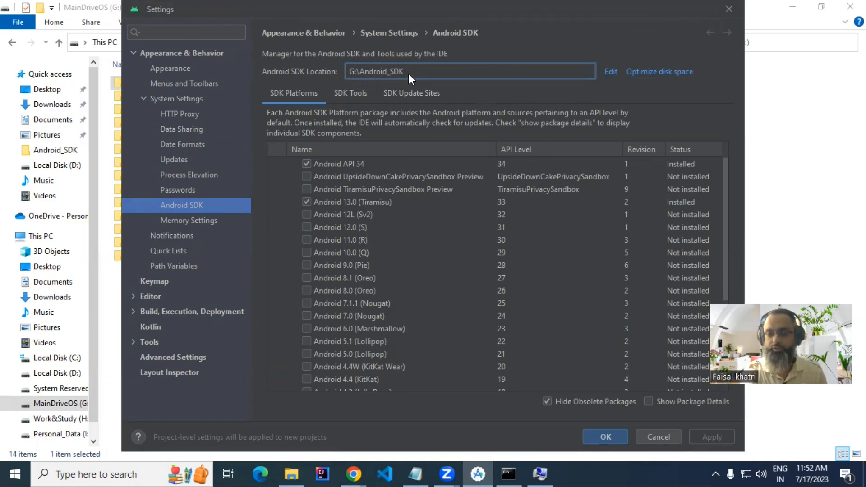
pyautogui.click(821, 146)
pyautogui.hotkey('alt', 'Tab')
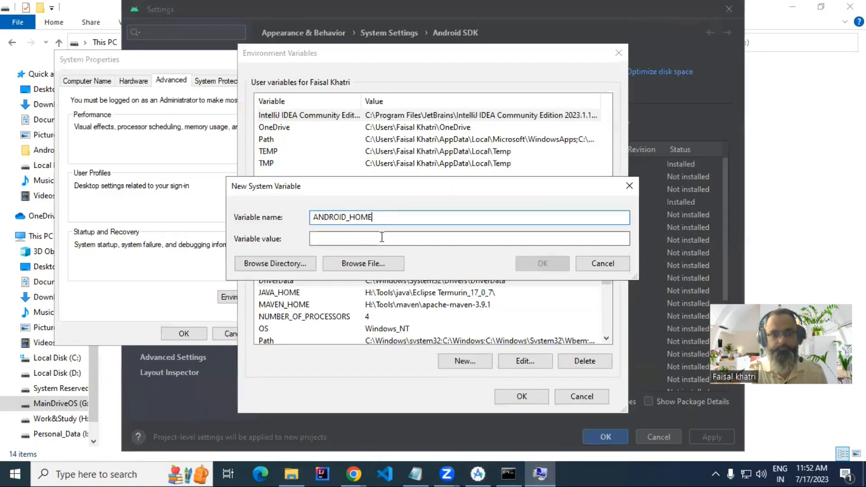
# Copy the folder path G:\Android_SDK from File Explorer, set it as the ANDROID_HOME value, and save the variable.
pyautogui.hotkey('alt', 'Tab')
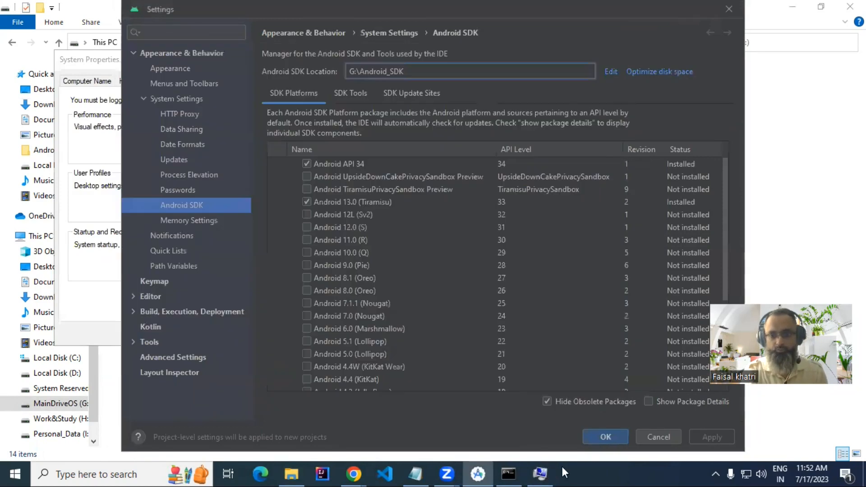
pyautogui.click(292, 472)
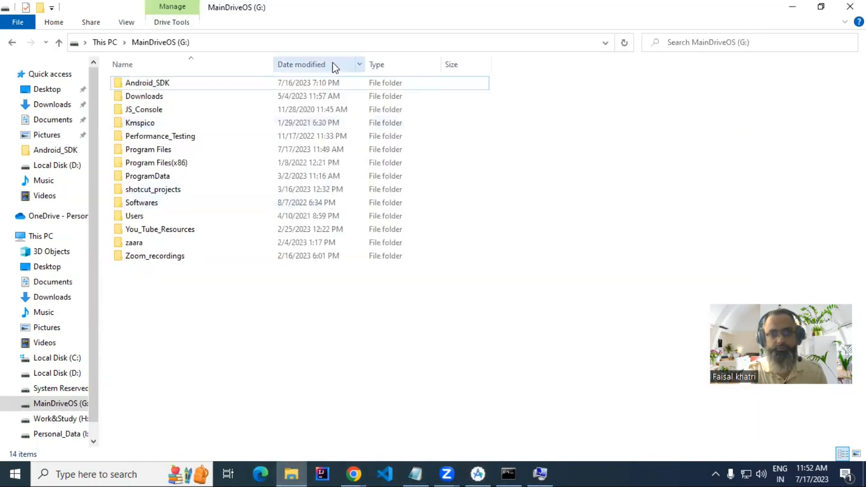
pyautogui.doubleClick(177, 85)
pyautogui.click(210, 45)
pyautogui.hotkey('ctrl', 'c')
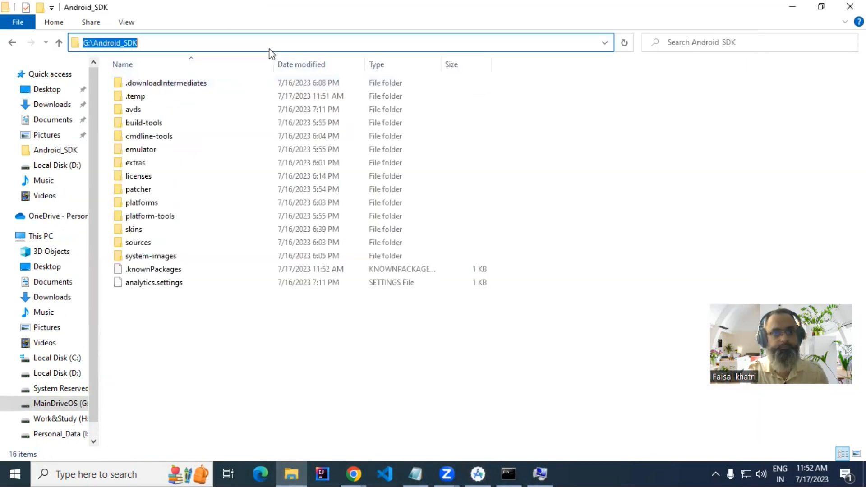
pyautogui.hotkey('alt', 'Tab')
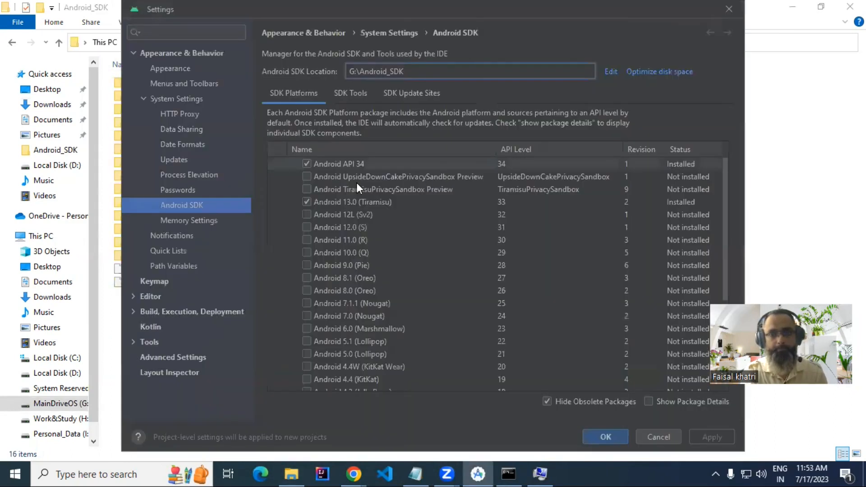
pyautogui.click(548, 467)
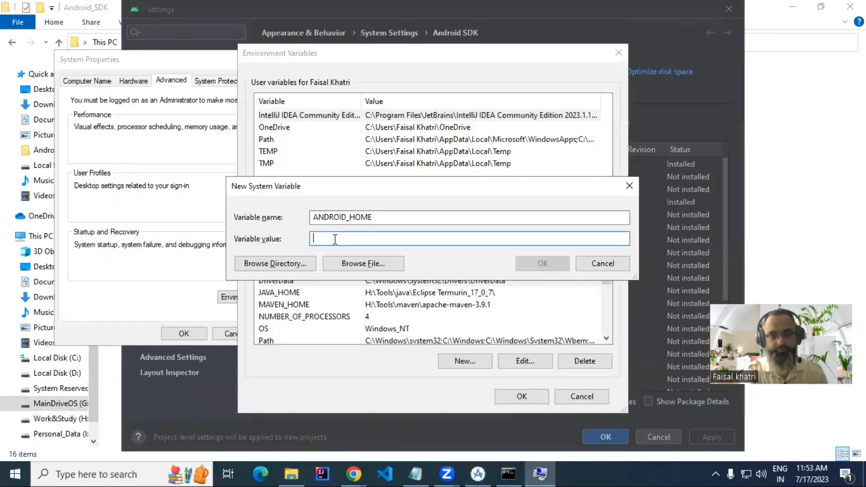
pyautogui.hotkey('ctrl', 'v')
pyautogui.click(543, 264)
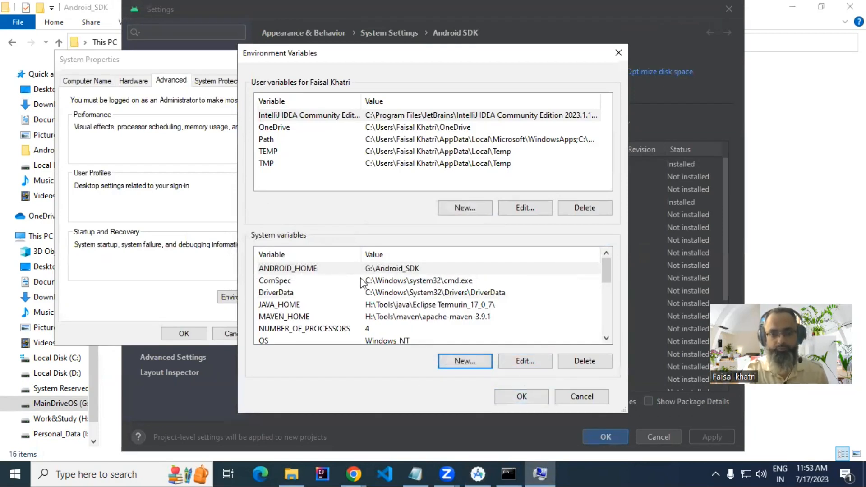
# Edit the system Path variable and start a new entry with %ANDROID_HOME%\.
pyautogui.click(381, 269)
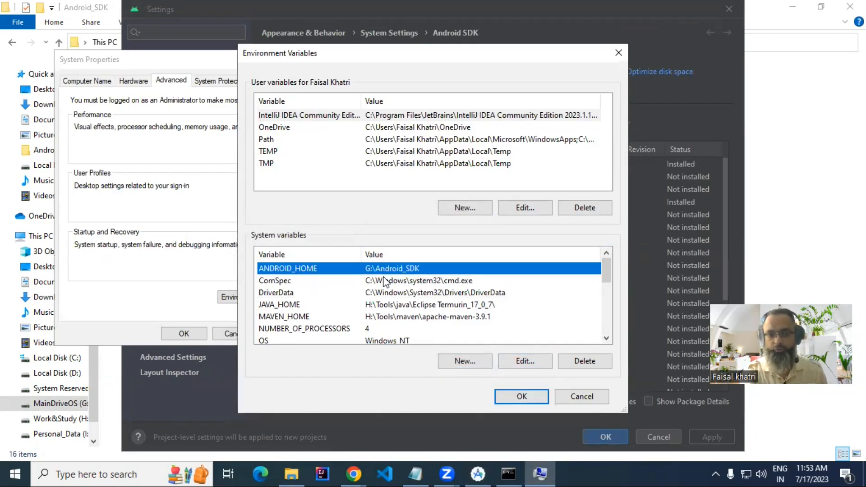
pyautogui.scroll(-1, 439, 307)
pyautogui.click(361, 317)
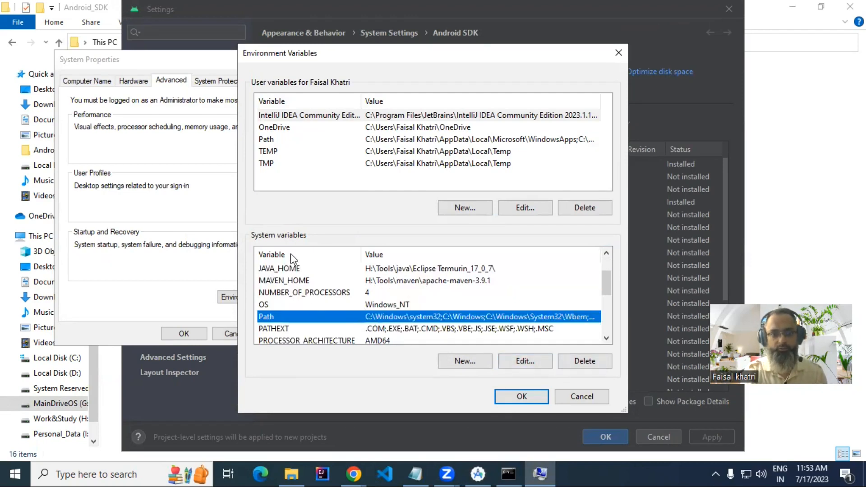
pyautogui.click(539, 360)
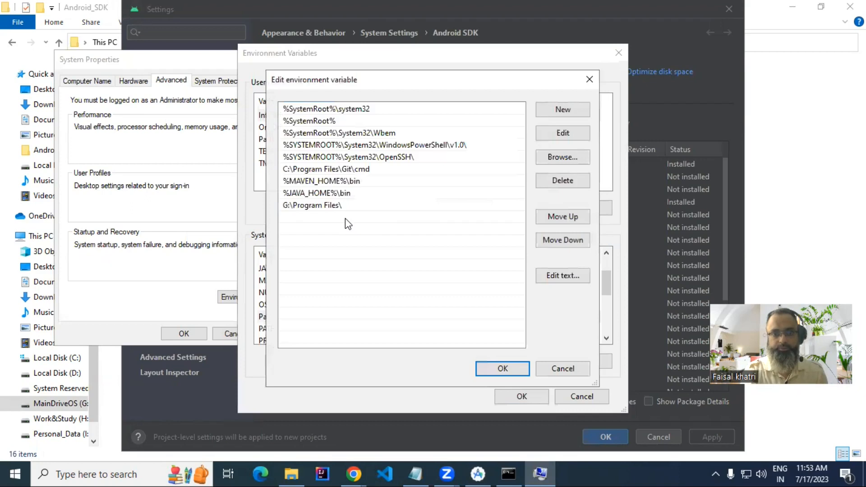
pyautogui.doubleClick(306, 221)
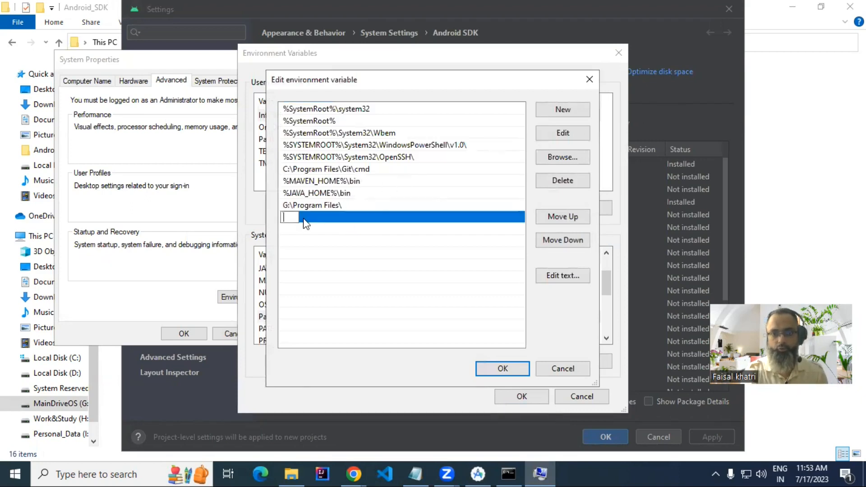
pyautogui.write('%%')
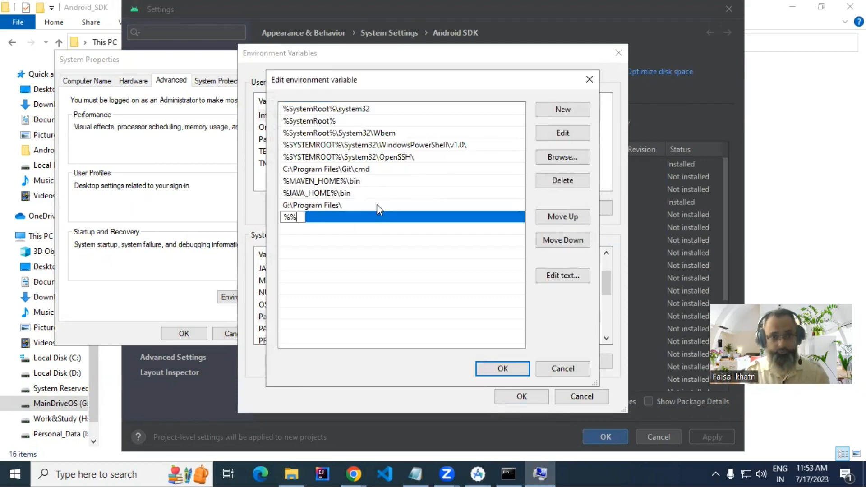
pyautogui.press('Left')
pyautogui.write('ANDROID_HOME')
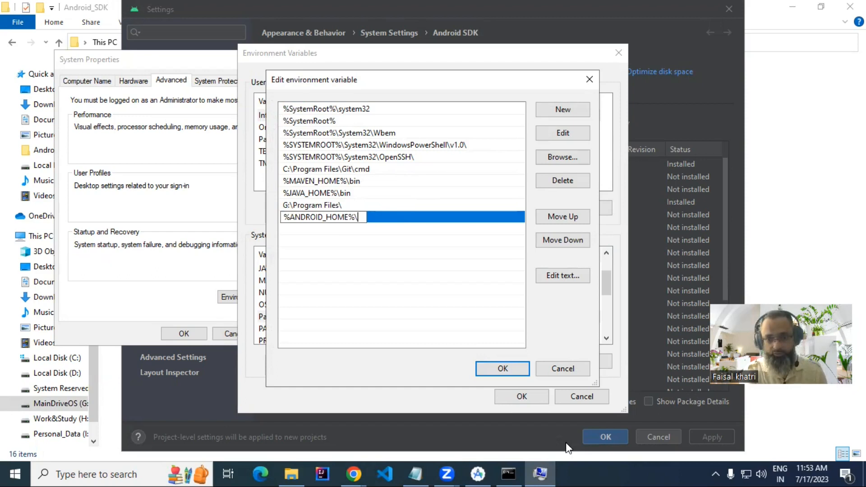
# Open the platform-tools folder inside Android_SDK and copy the folder name platform-tools from its path.
pyautogui.click(293, 472)
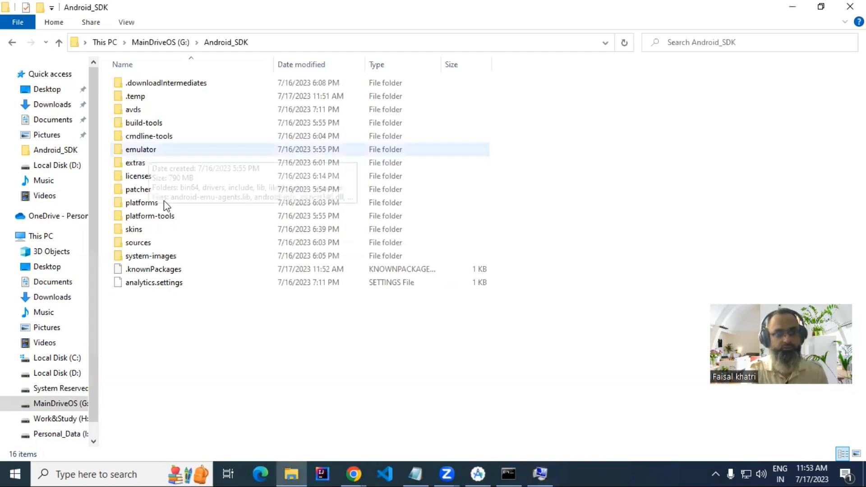
pyautogui.doubleClick(162, 216)
pyautogui.click(364, 45)
pyautogui.click(222, 43)
pyautogui.moveTo(222, 42); pyautogui.dragTo(143, 44)
pyautogui.hotkey('ctrl', 'c')
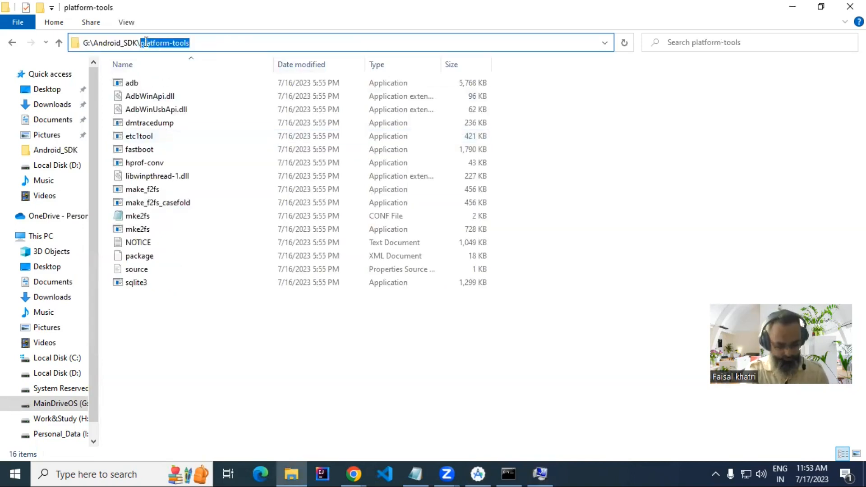
# Complete the new Path entry as %ANDROID_HOME%\platform-tools.
pyautogui.hotkey('alt', 'Tab')
pyautogui.doubleClick(369, 217)
pyautogui.click(360, 217)
pyautogui.hotkey('ctrl', 'v')
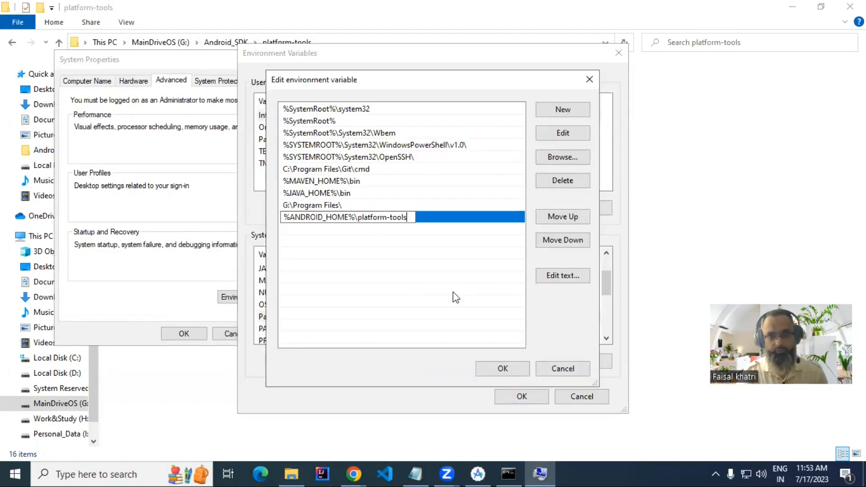
pyautogui.press('Return')
# Open the emulator folder inside Android_SDK, copy \emulator from its path, and return to the Path entries.
pyautogui.click(760, 144)
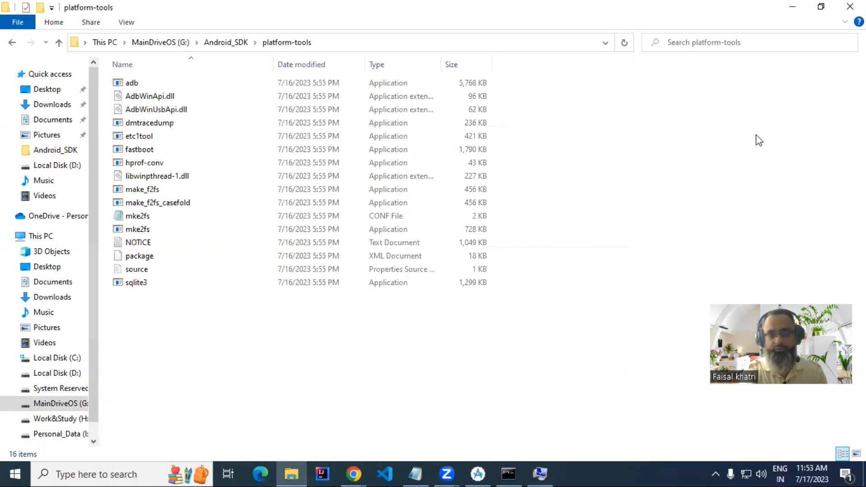
pyautogui.click(227, 42)
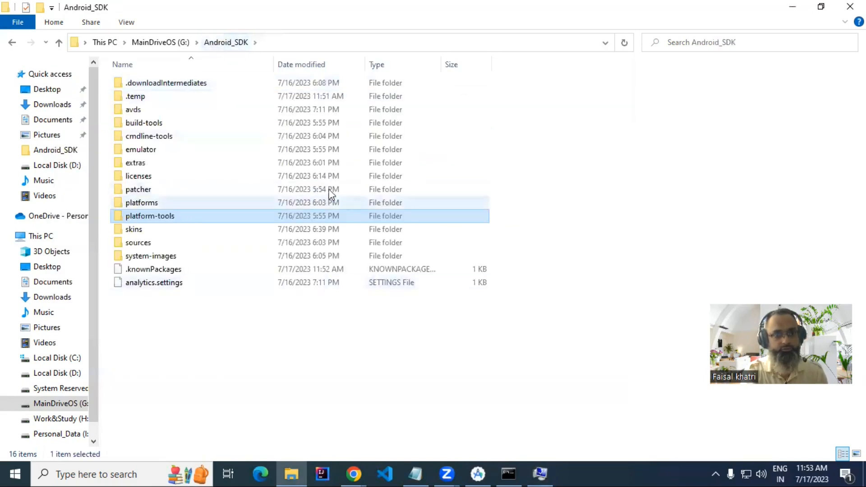
pyautogui.click(153, 150)
pyautogui.doubleClick(154, 150)
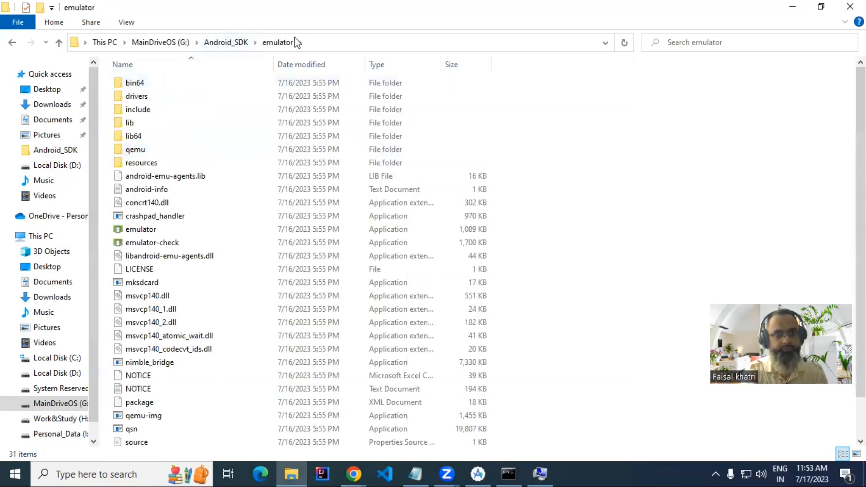
pyautogui.click(319, 42)
pyautogui.click(198, 43)
pyautogui.moveTo(198, 43); pyautogui.dragTo(135, 51)
pyautogui.hotkey('ctrl', 'c')
pyautogui.hotkey('alt', 'Tab')
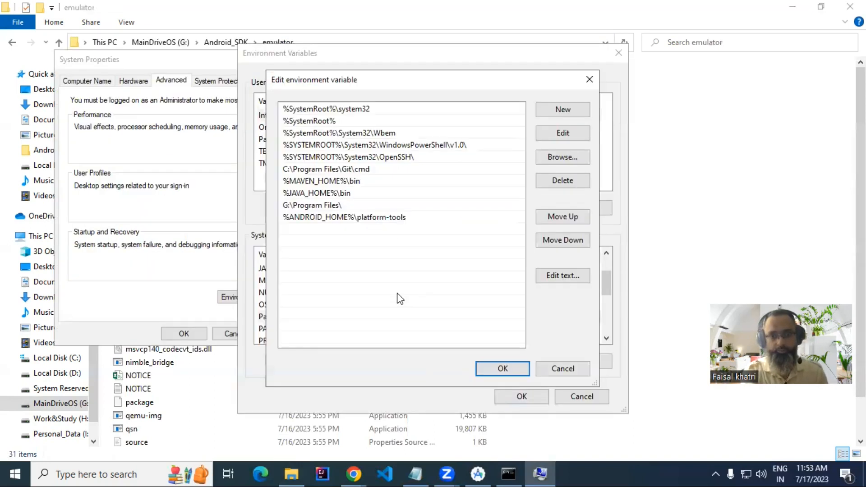
# Add the Path entry %ANDROID_HOME%\emulator and save the environment variable and system property changes.
pyautogui.doubleClick(342, 231)
pyautogui.hotkey('ctrl', 'v')
pyautogui.write('%')
pyautogui.press('BackSpace')
pyautogui.write('%%A')
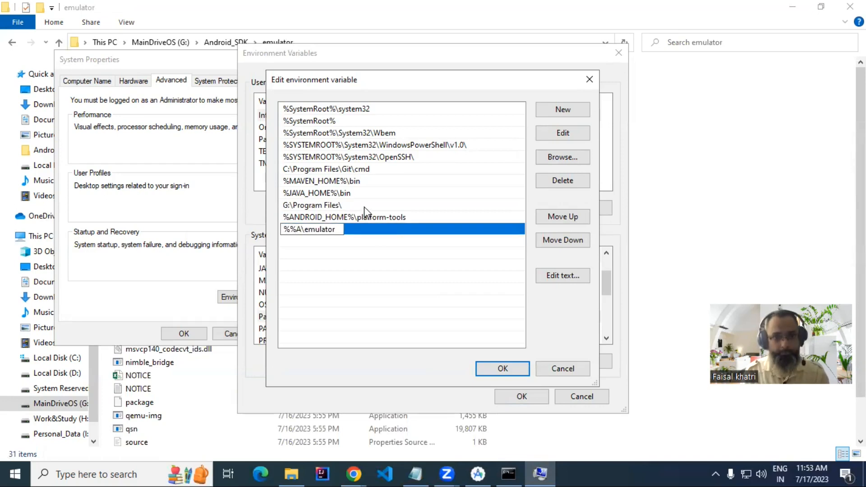
pyautogui.press('BackSpace')
pyautogui.press('Left')
pyautogui.write('ANDROID_HOME')
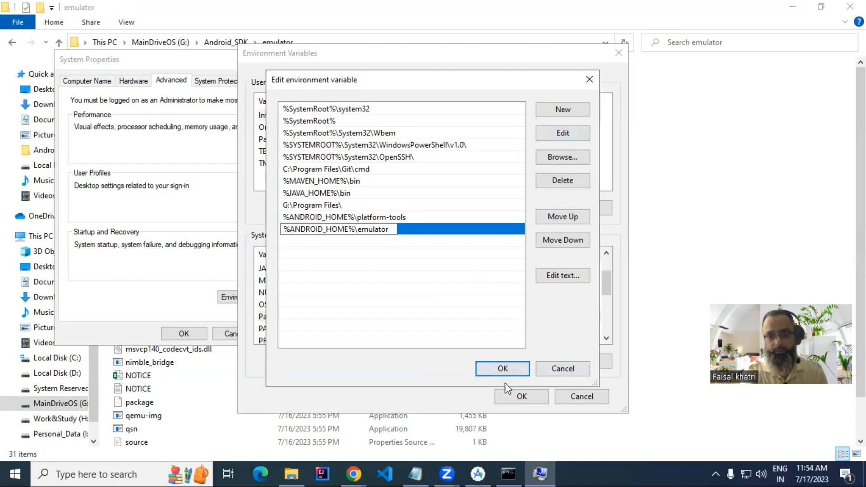
pyautogui.click(506, 367)
pyautogui.click(532, 398)
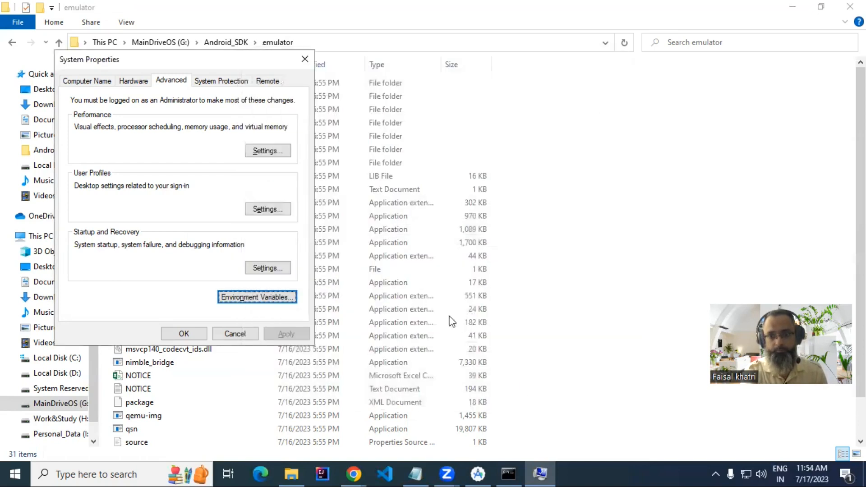
pyautogui.click(178, 336)
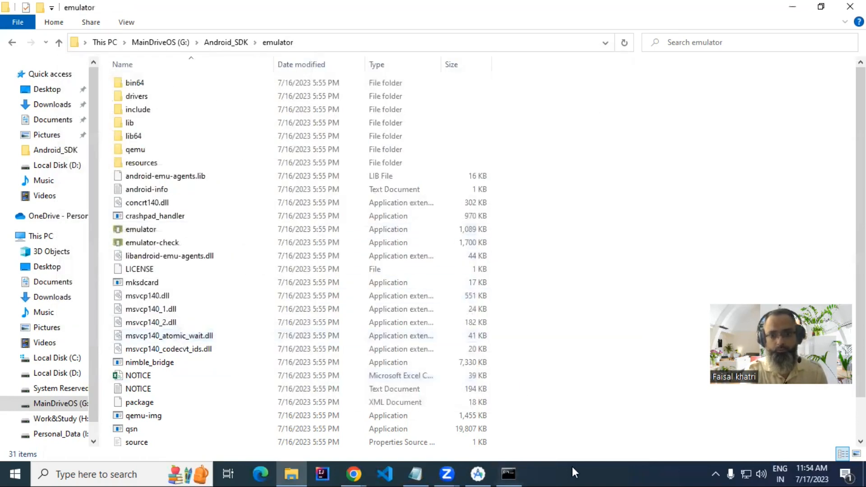
# Exit the open command prompt, start a new one with cmd, and run adb in it.
pyautogui.click(518, 471)
pyautogui.write('exit')
pyautogui.press('Return')
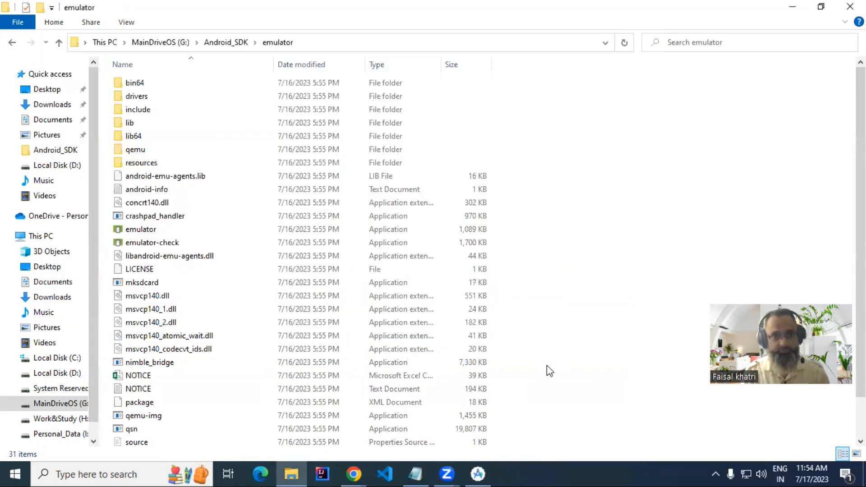
pyautogui.press('super+r')
pyautogui.write('cmd')
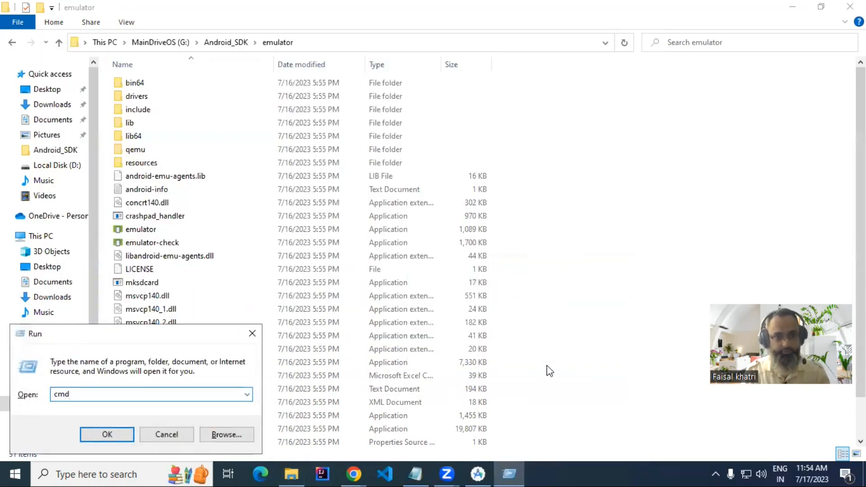
pyautogui.press('Return')
pyautogui.write('adb')
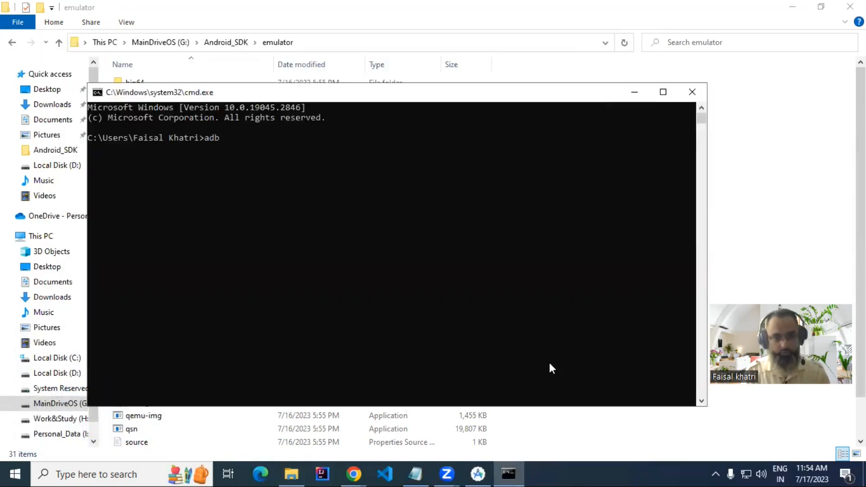
pyautogui.press('Return')
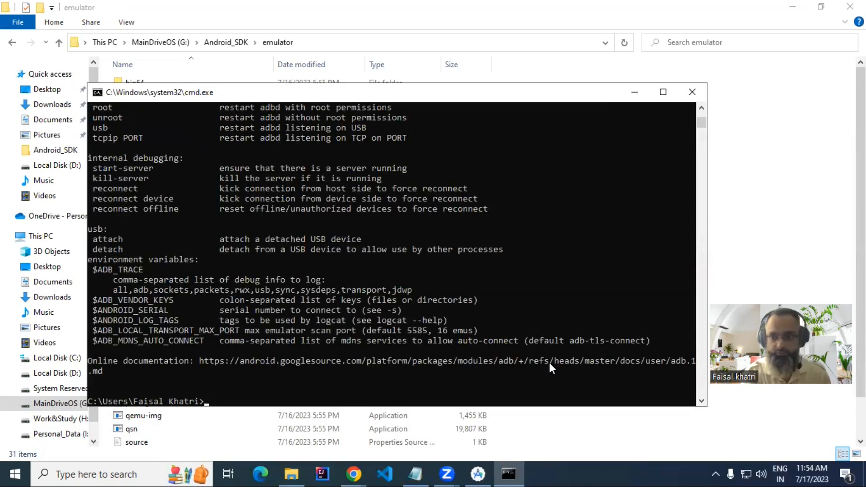
# List the attached devices by running adb devices.
pyautogui.write('adb devci')
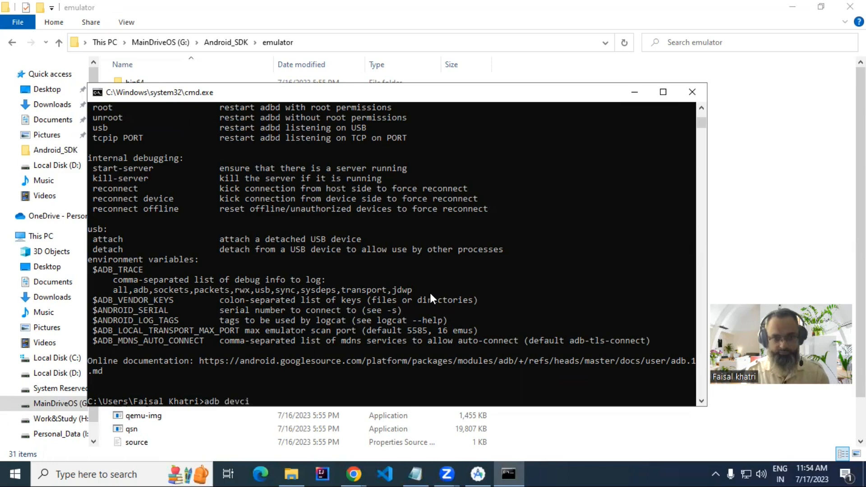
pyautogui.press('BackSpace')
pyautogui.write('ices')
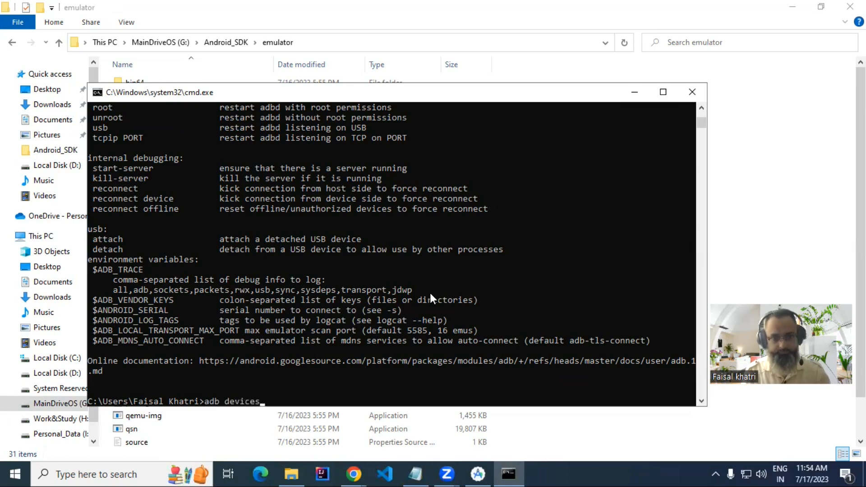
pyautogui.press('Return')
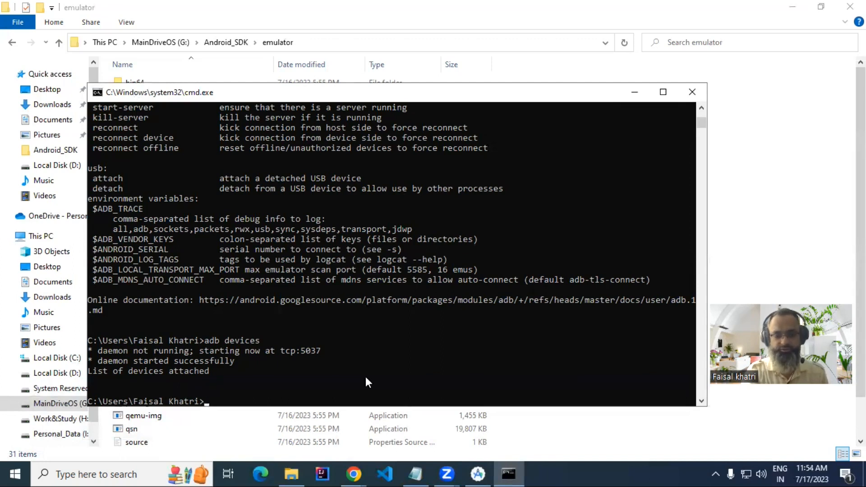
# Stop the adb server with adb kill-server and minimize the command prompt.
pyautogui.write('adb ')
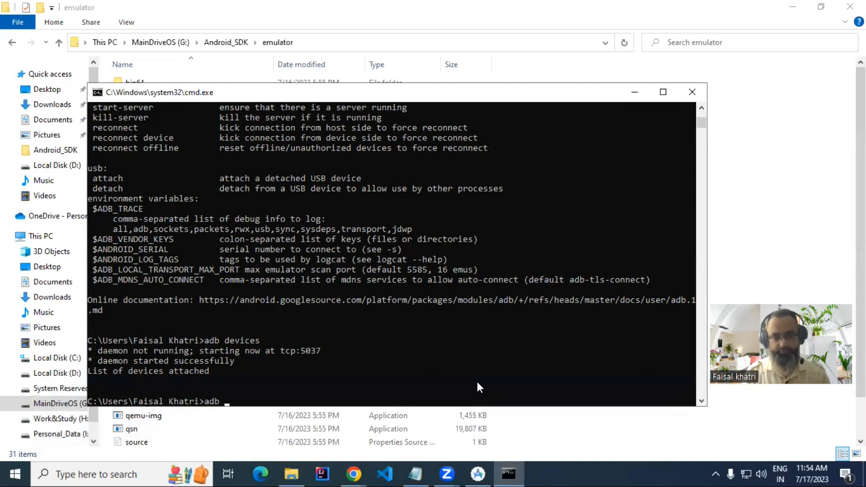
pyautogui.write('kill-se')
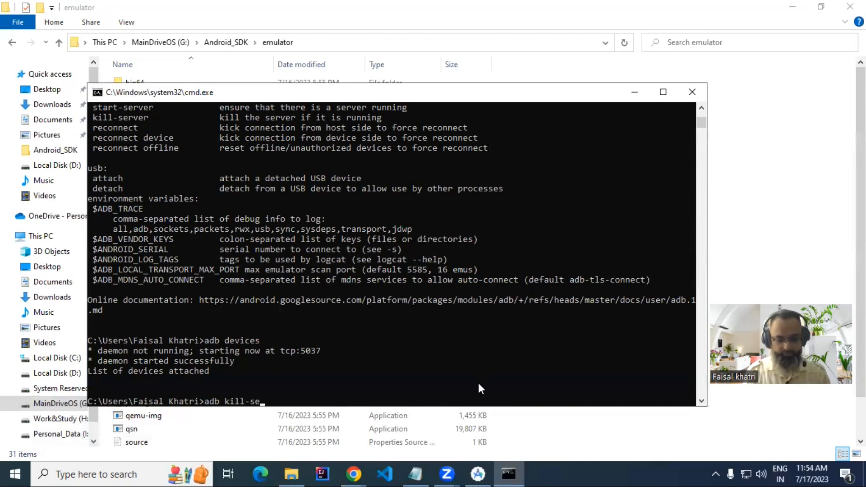
pyautogui.write('rver')
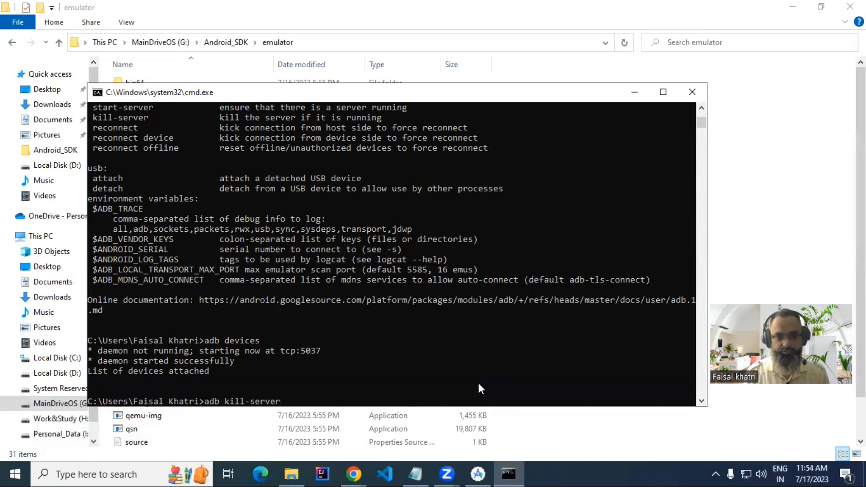
pyautogui.press('Return')
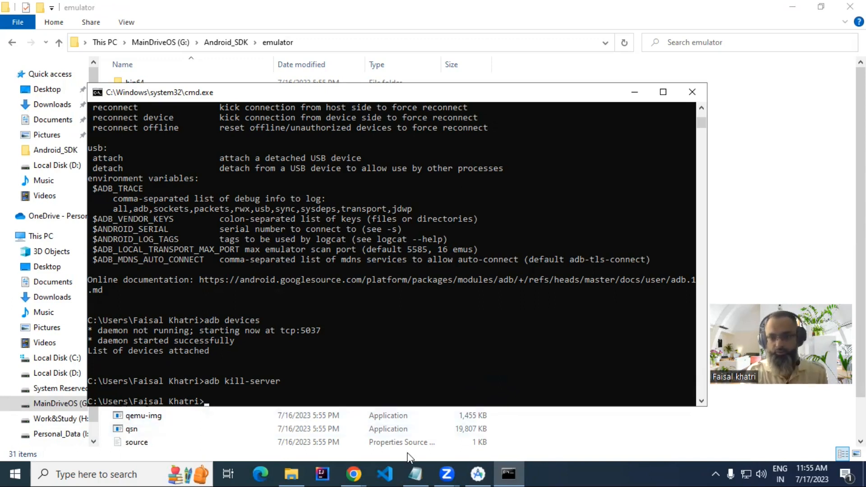
pyautogui.click(514, 473)
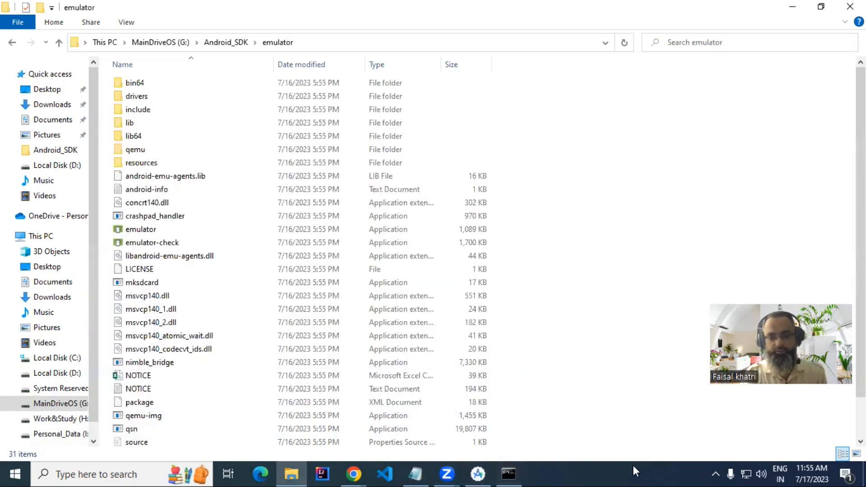
# Switch to Android Studio, dismiss the Android SDK settings without changes, and open the Virtual Device Manager.
pyautogui.moveTo(491, 464)
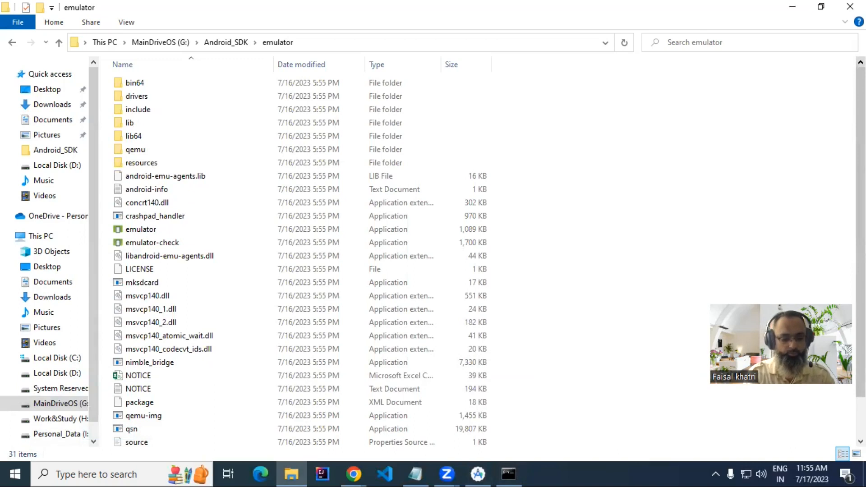
pyautogui.click(478, 474)
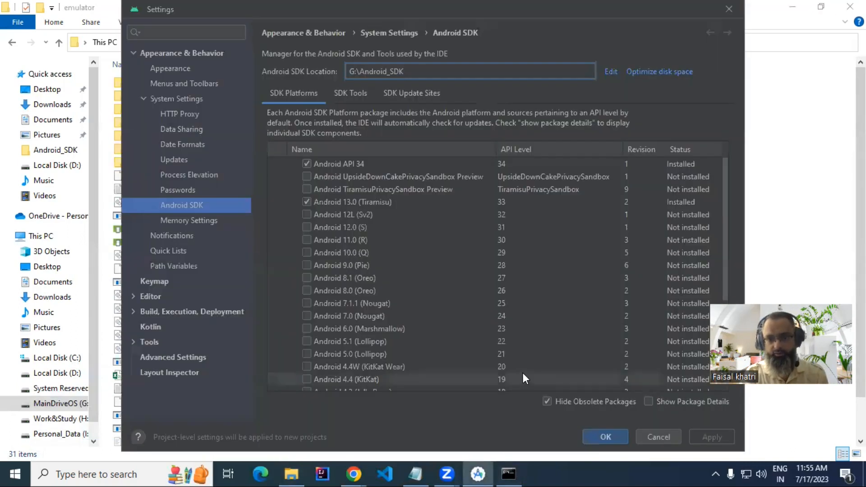
pyautogui.click(659, 438)
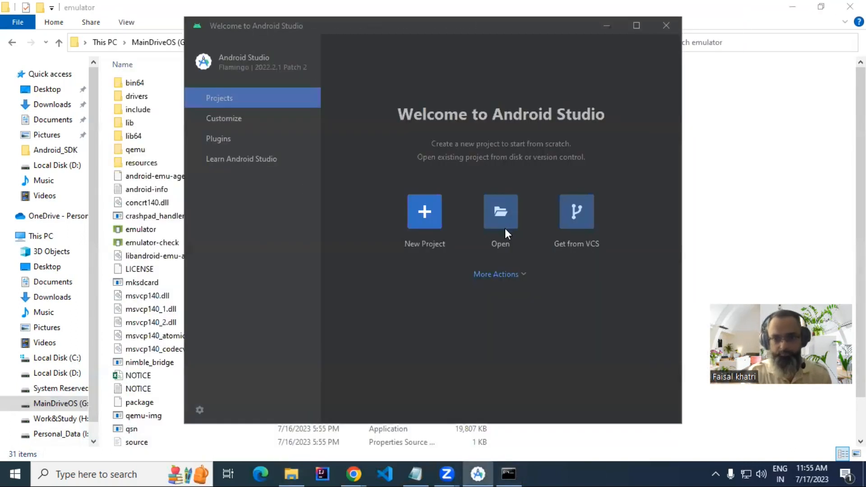
pyautogui.click(519, 275)
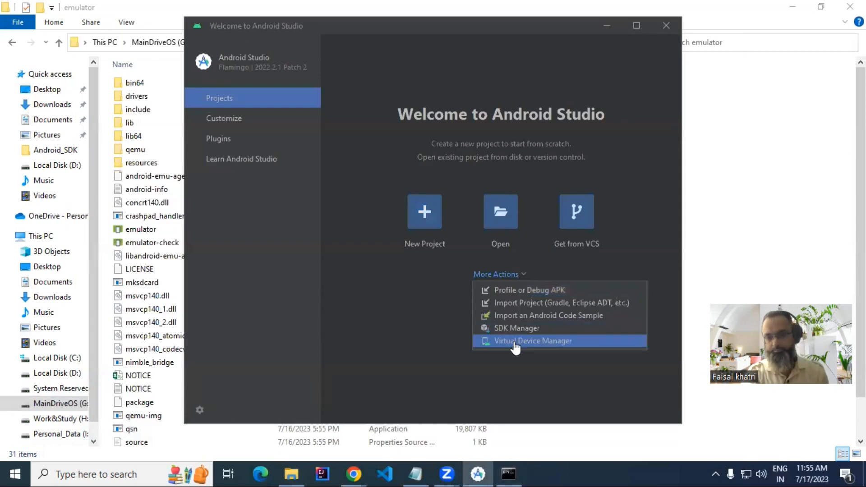
pyautogui.click(515, 343)
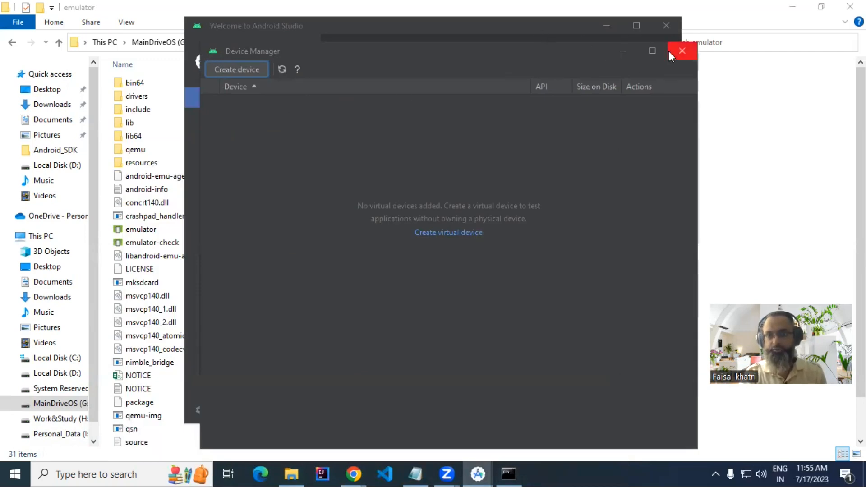
pyautogui.click(682, 50)
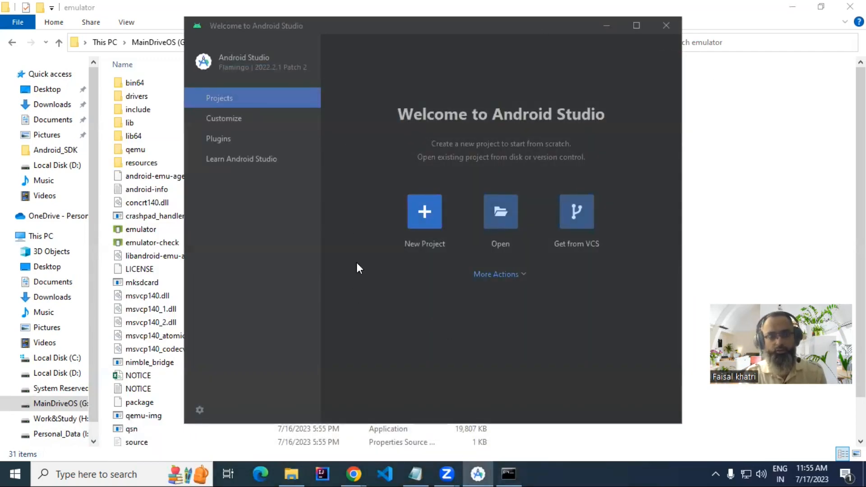
pyautogui.click(522, 276)
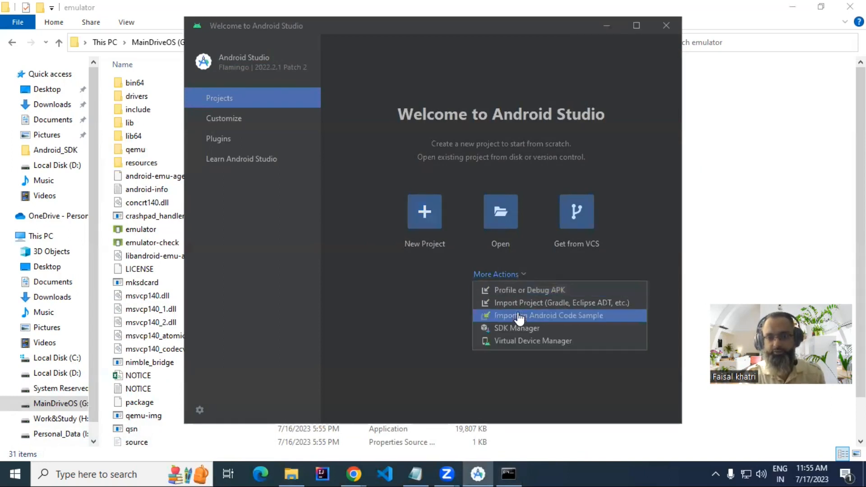
pyautogui.click(513, 343)
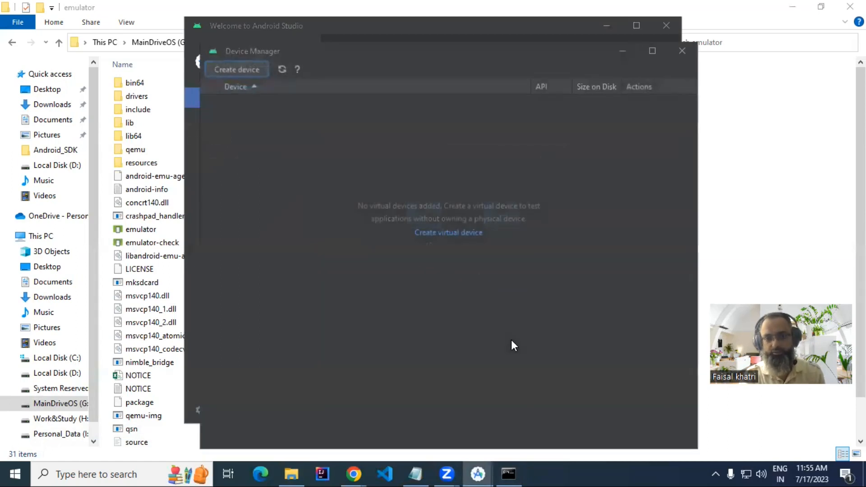
# Start creating a virtual device and select the Pixel XL phone as its hardware definition.
pyautogui.click(225, 71)
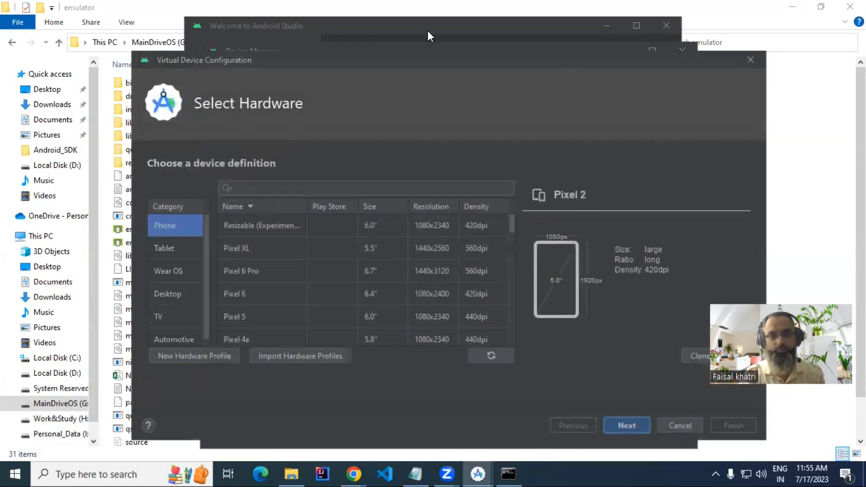
pyautogui.moveTo(421, 59); pyautogui.dragTo(394, 34)
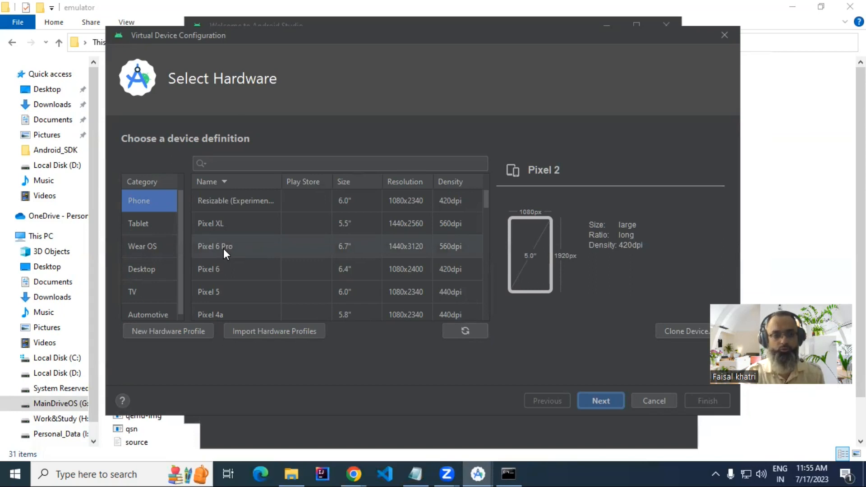
pyautogui.click(223, 226)
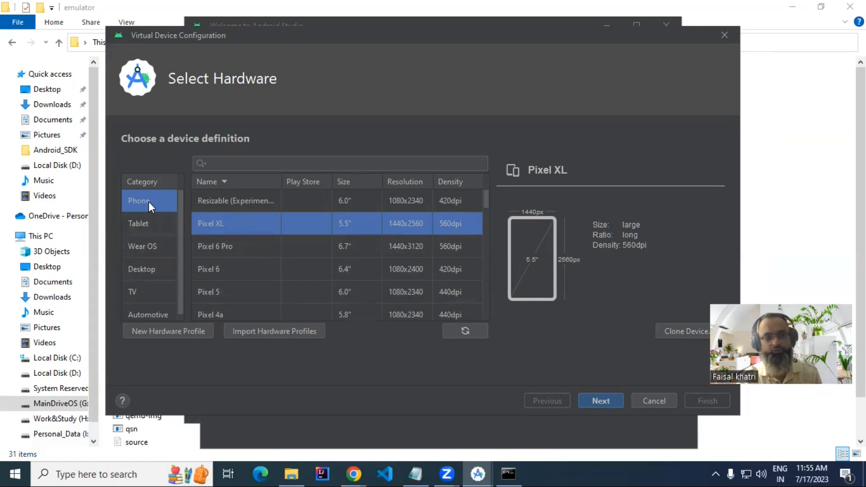
# Browse the Wear OS, Desktop, TV and Automotive device categories and return to the Phone category.
pyautogui.click(159, 247)
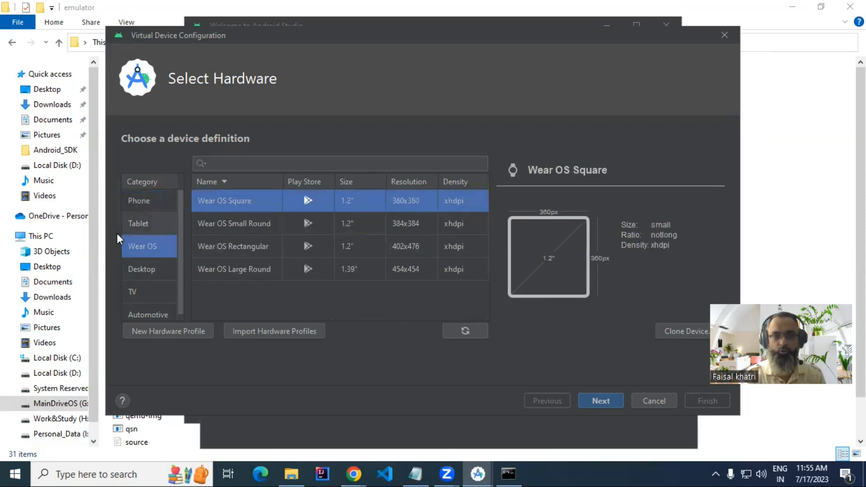
pyautogui.click(144, 200)
pyautogui.click(137, 276)
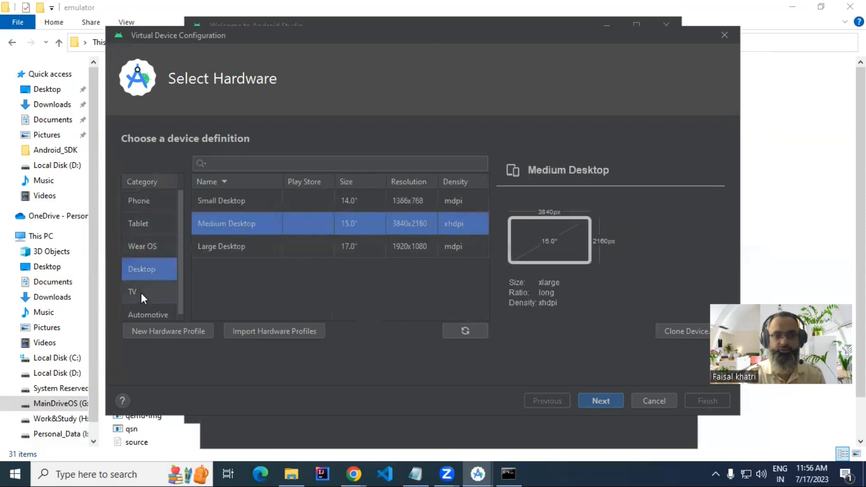
pyautogui.click(140, 293)
pyautogui.click(143, 310)
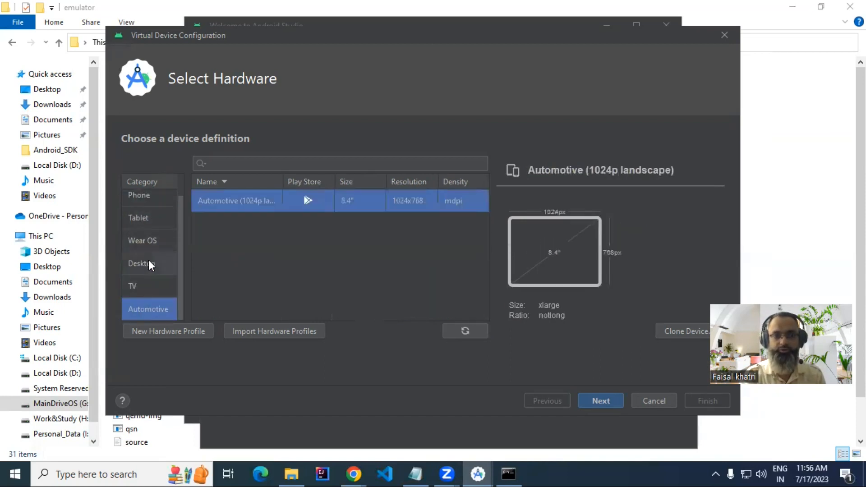
pyautogui.click(160, 197)
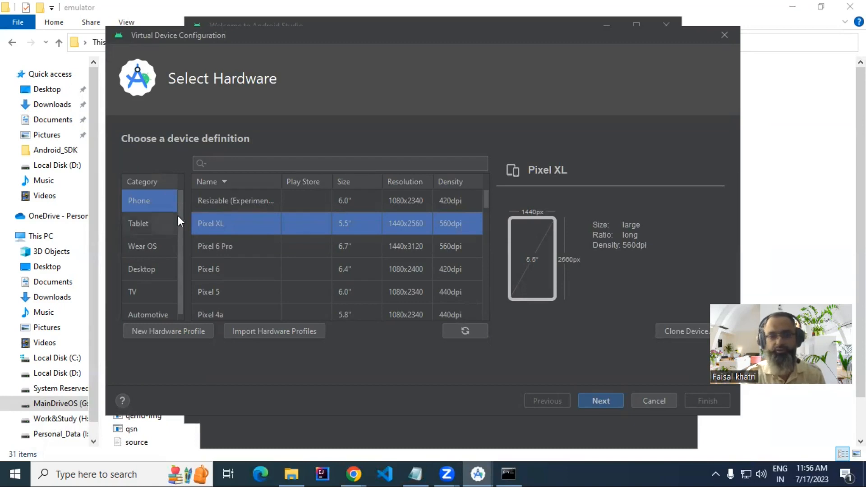
# Continue with the Pixel XL to the system images and select the S image, API level 31.
pyautogui.click(606, 400)
pyautogui.click(158, 268)
pyautogui.click(143, 256)
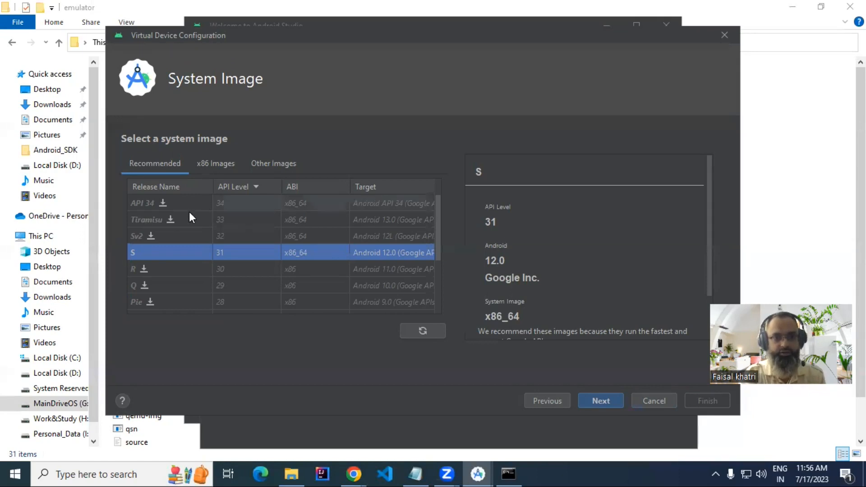
pyautogui.click(143, 221)
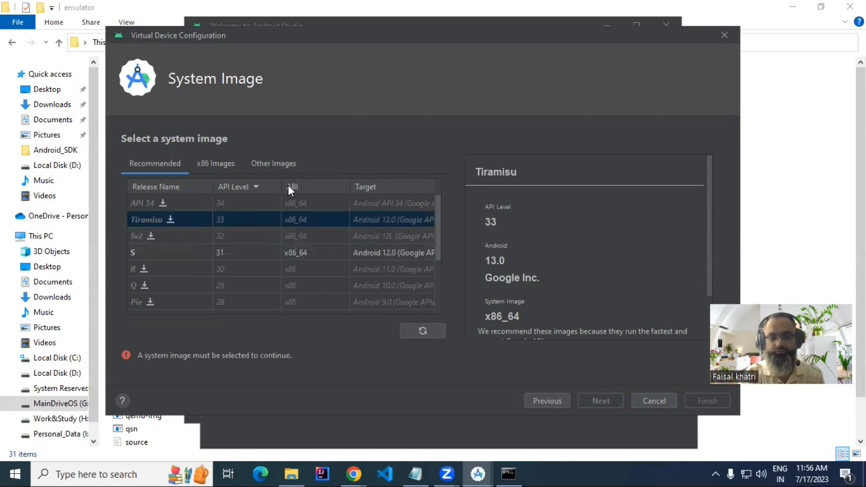
pyautogui.click(306, 253)
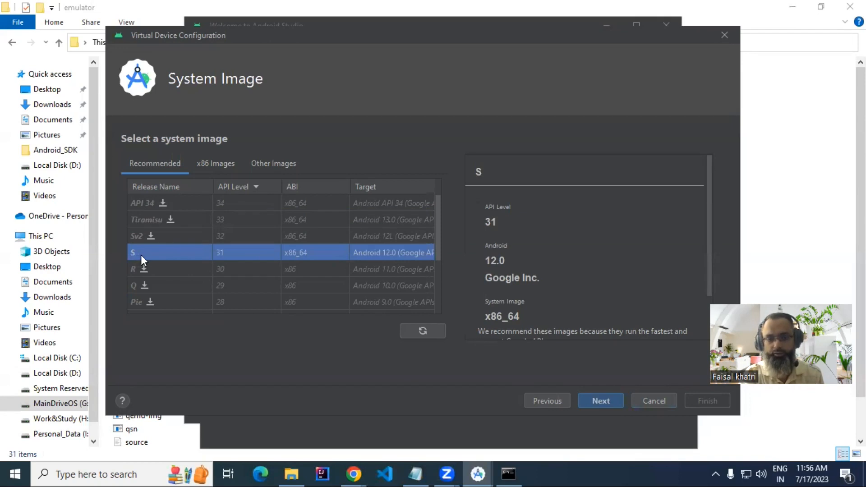
pyautogui.click(170, 222)
pyautogui.click(170, 221)
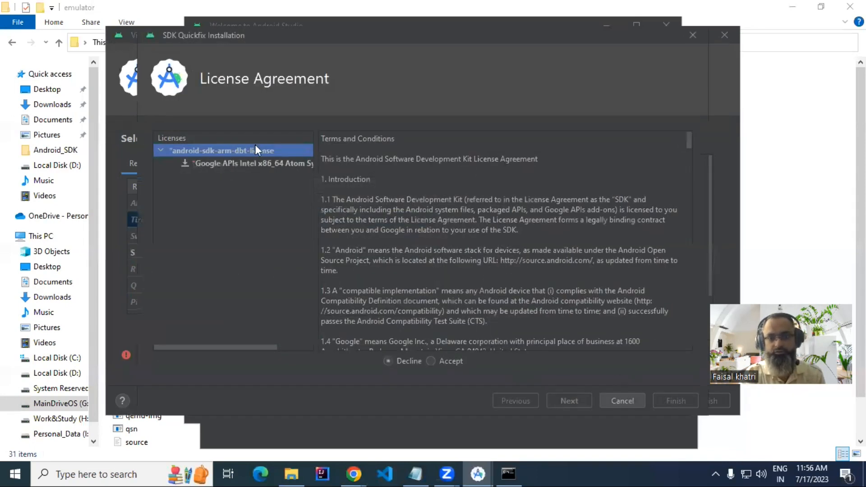
pyautogui.click(231, 163)
pyautogui.click(431, 361)
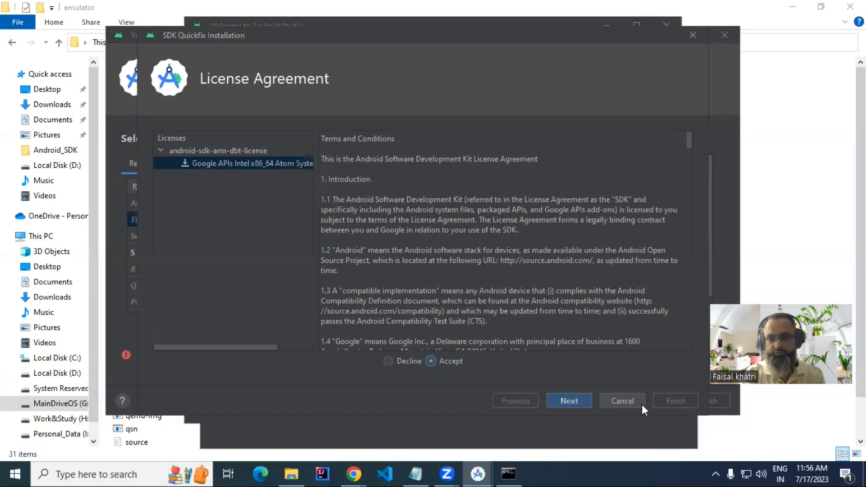
pyautogui.click(571, 405)
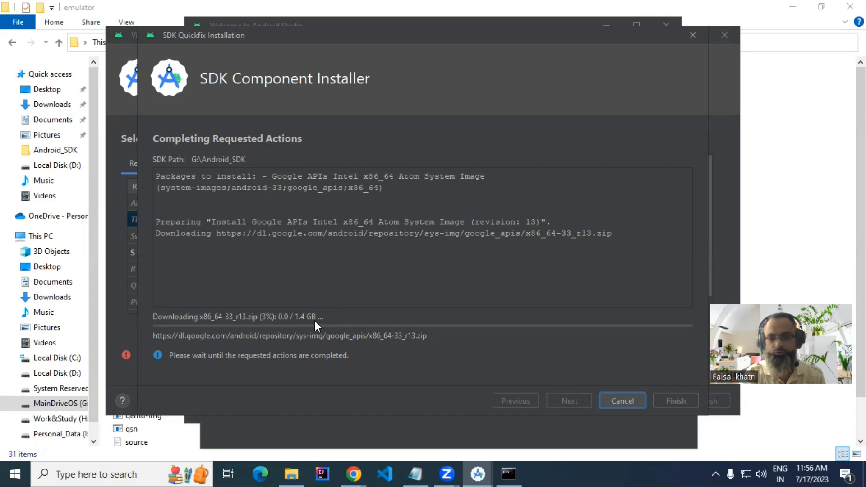
pyautogui.click(628, 401)
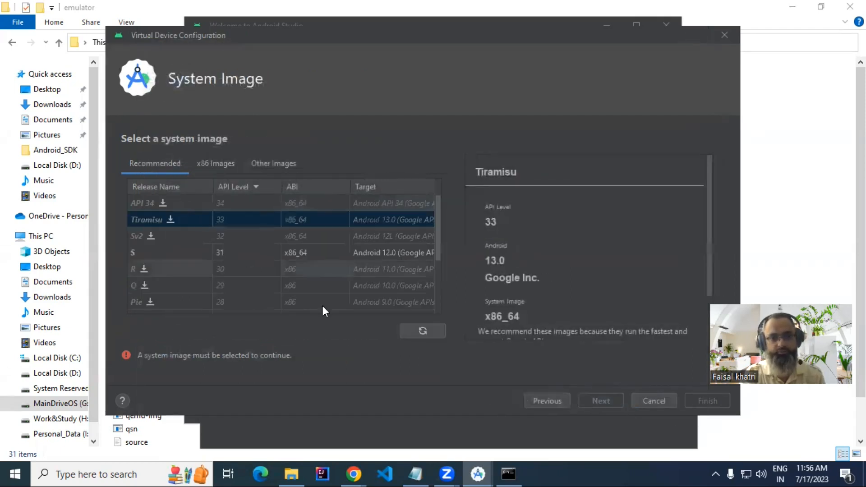
# Select the S system image, API level 31 with x86_64 ABI, and continue to the virtual device configuration.
pyautogui.click(145, 254)
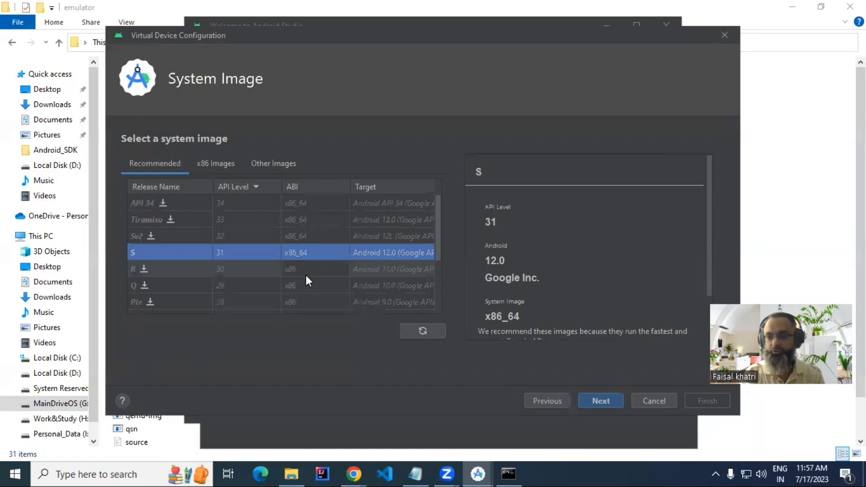
pyautogui.click(294, 268)
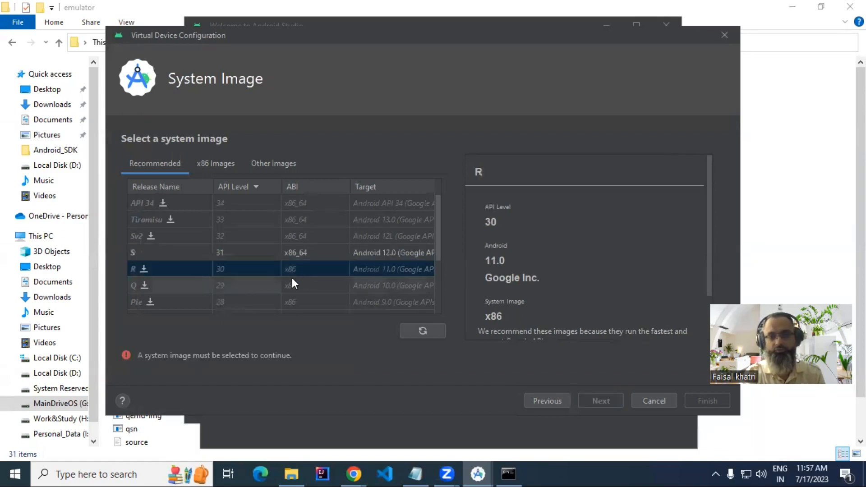
pyautogui.click(303, 253)
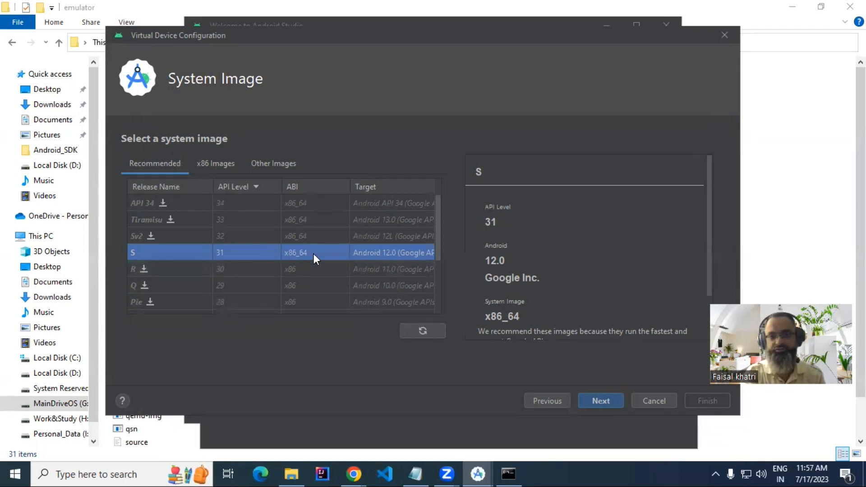
pyautogui.click(613, 401)
# Name the virtual device Pixel_XL_Virtual_Device_12.
pyautogui.moveTo(234, 167); pyautogui.dragTo(142, 164)
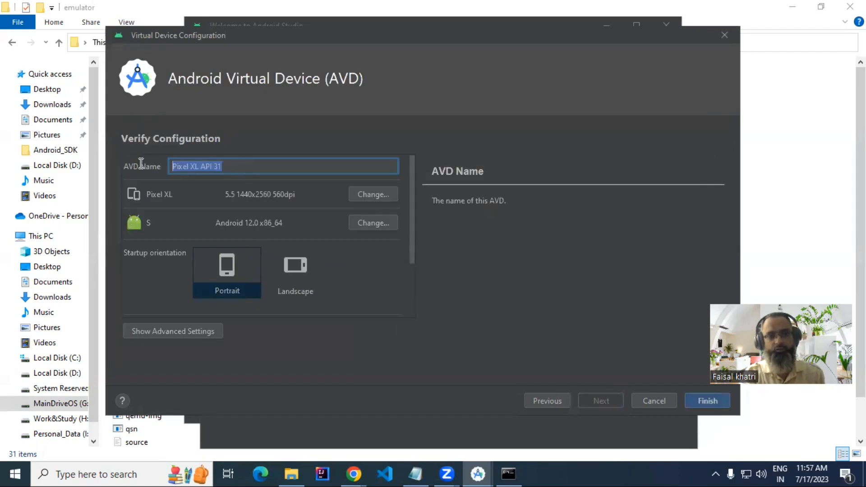
pyautogui.write('P')
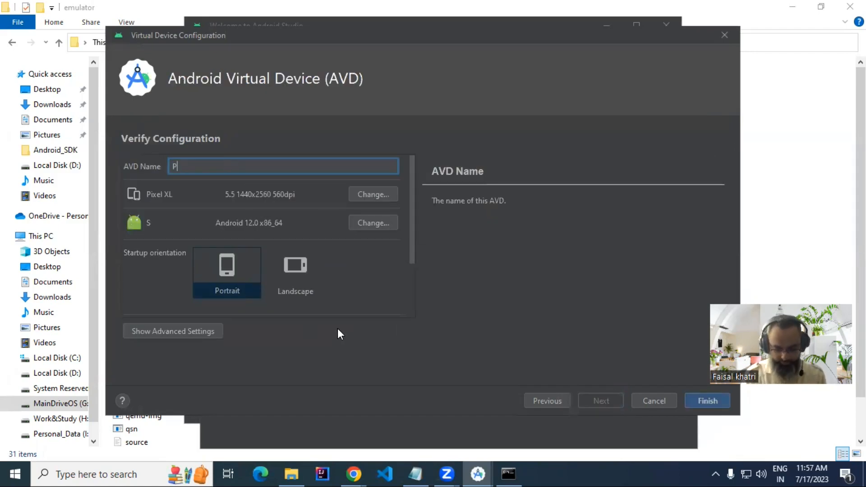
pyautogui.write('ixel_XL_Virtual_Device')
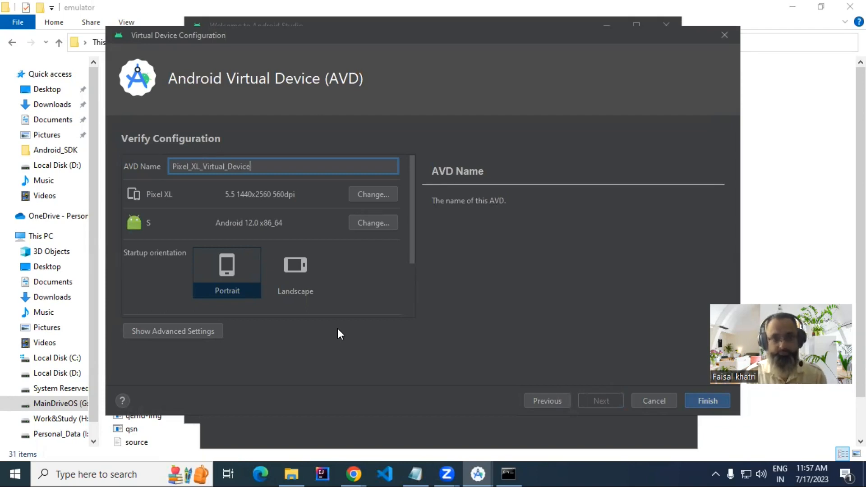
pyautogui.write('_')
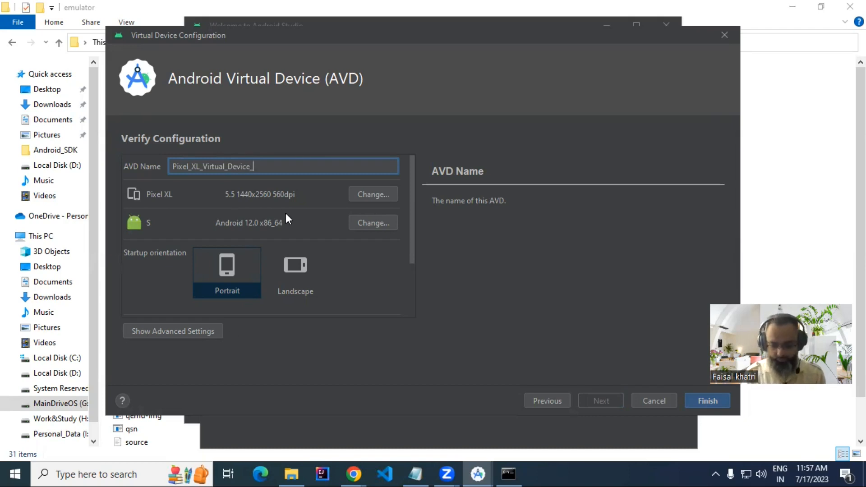
pyautogui.write('12')
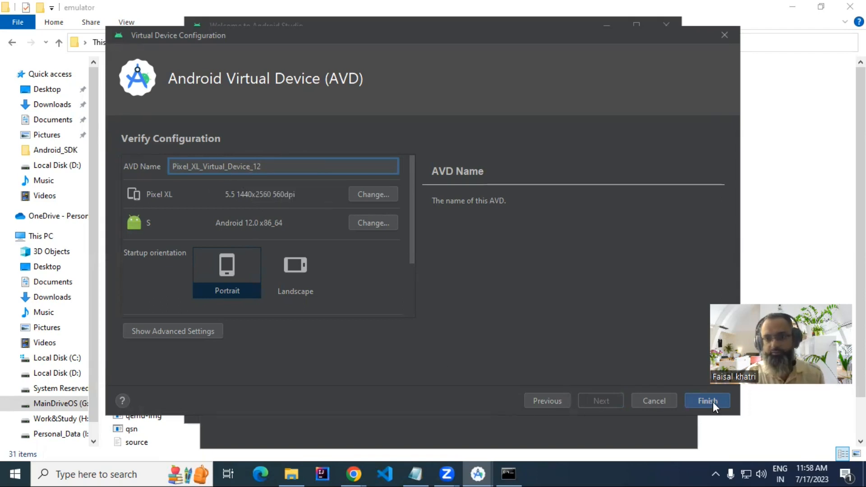
# Show the advanced settings and review the camera, network and graphics rendering options without changing them.
pyautogui.click(194, 334)
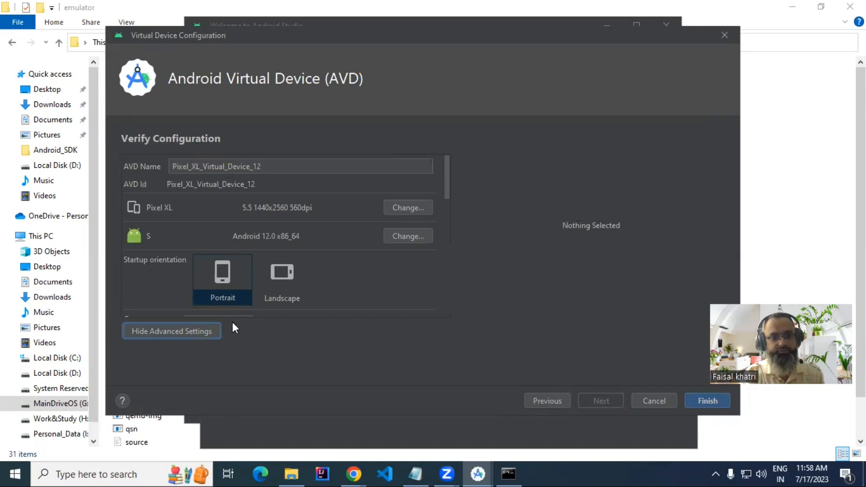
pyautogui.scroll(-5, 333, 245)
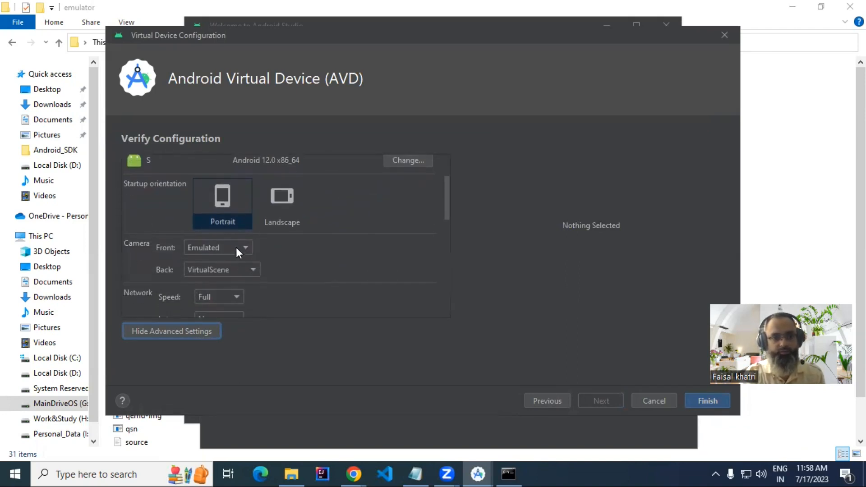
pyautogui.scroll(-3, 248, 275)
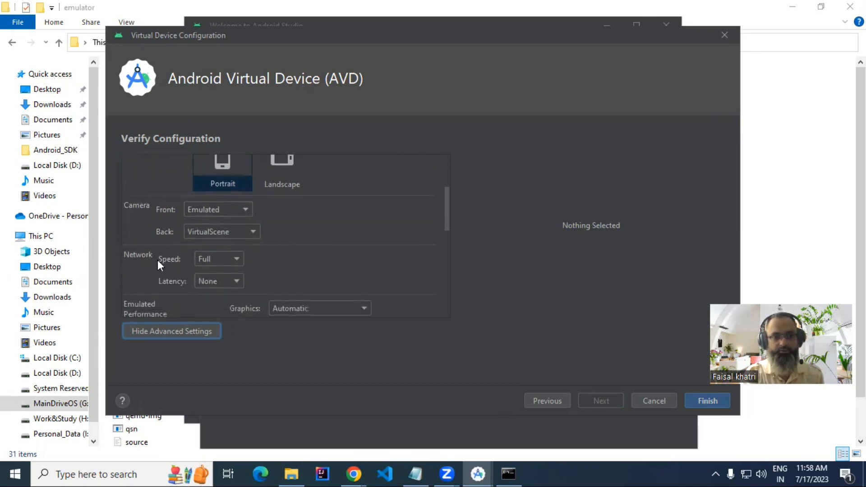
pyautogui.click(229, 281)
pyautogui.scroll(-3, 302, 277)
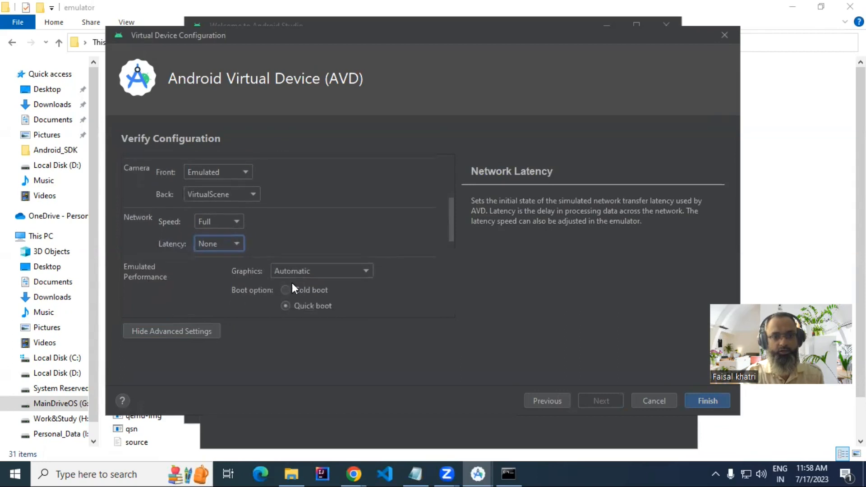
pyautogui.scroll(-2, 374, 282)
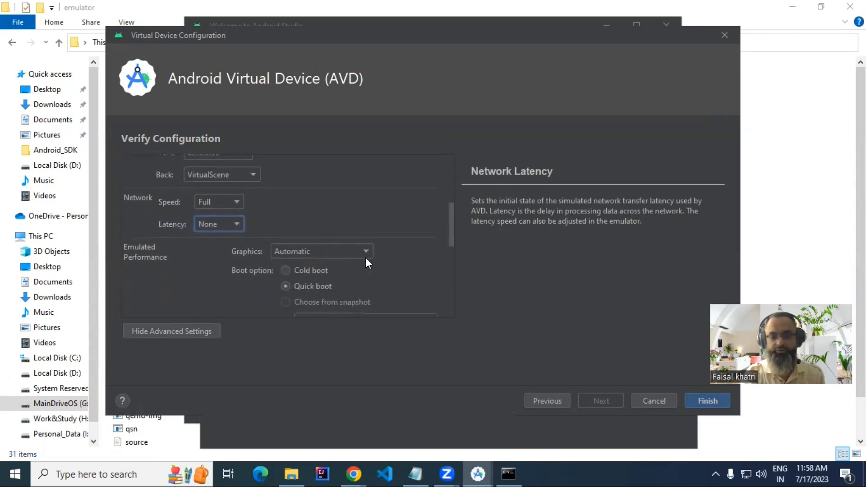
pyautogui.click(316, 251)
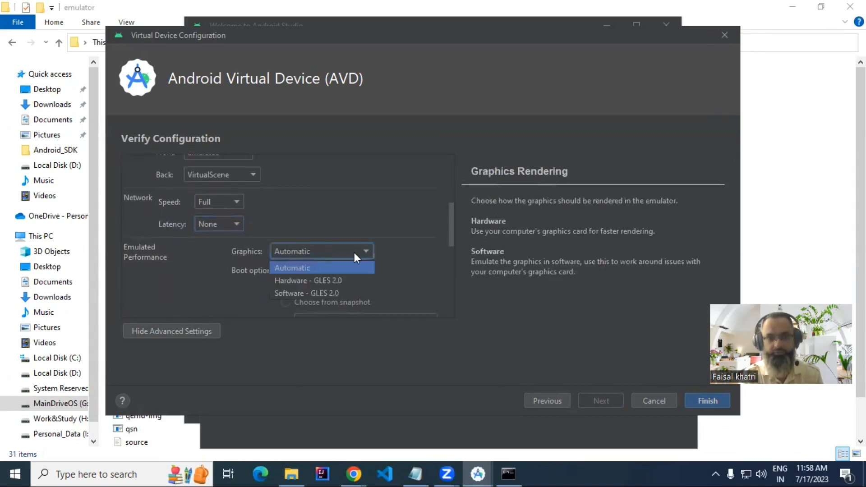
pyautogui.click(403, 270)
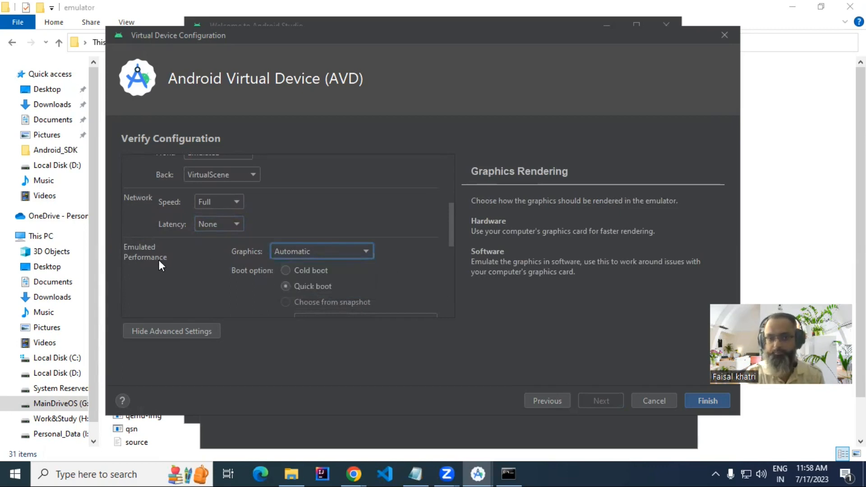
# Review the boot option, multi-core CPU, memory and storage, device frame and keyboard settings without changing them.
pyautogui.scroll(-3, 356, 266)
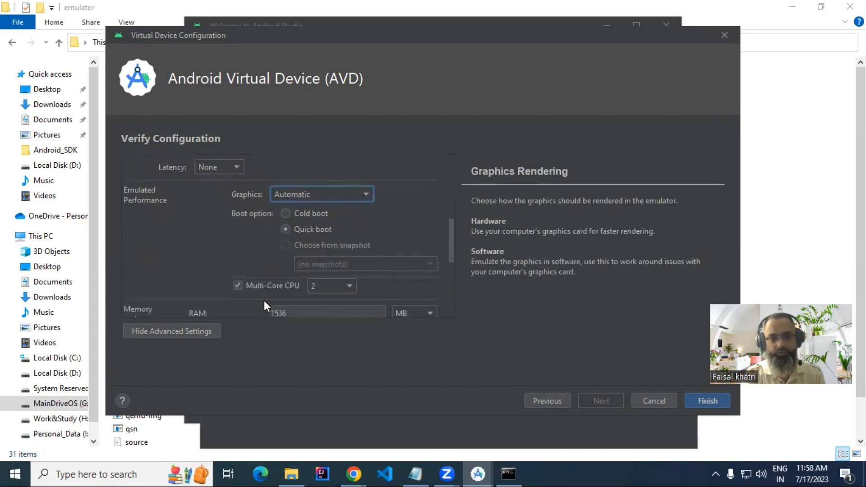
pyautogui.scroll(-2, 265, 301)
pyautogui.click(329, 248)
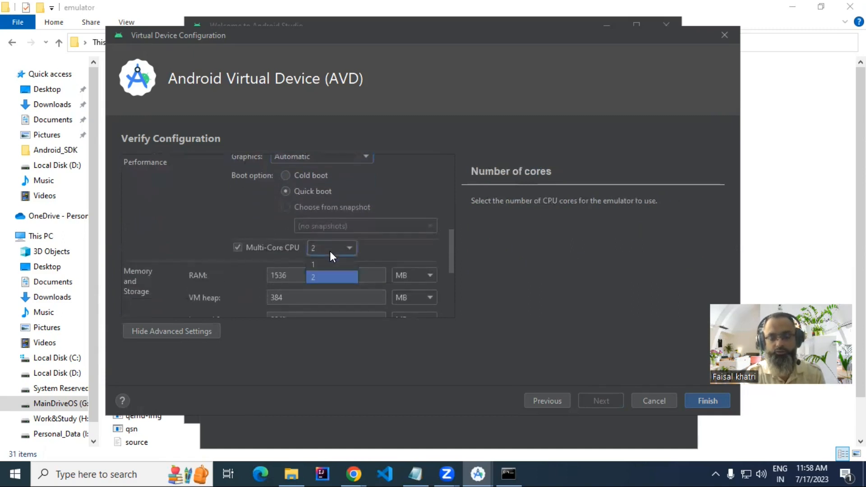
pyautogui.click(380, 252)
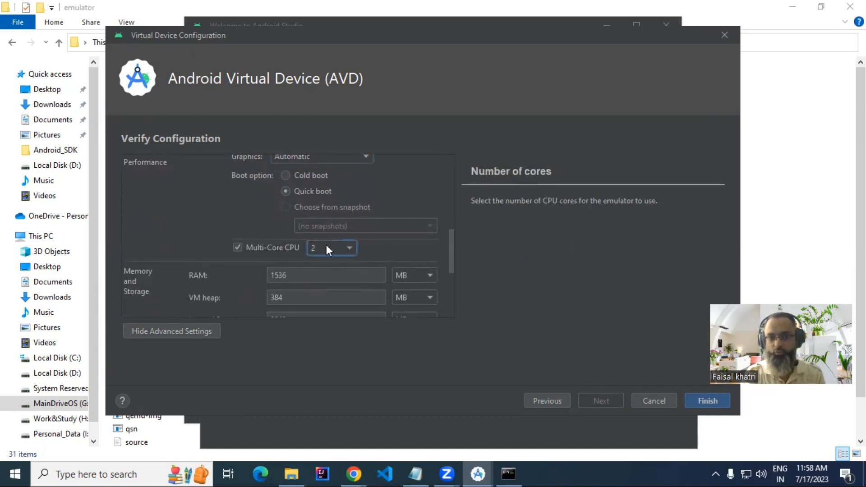
pyautogui.scroll(-2, 211, 275)
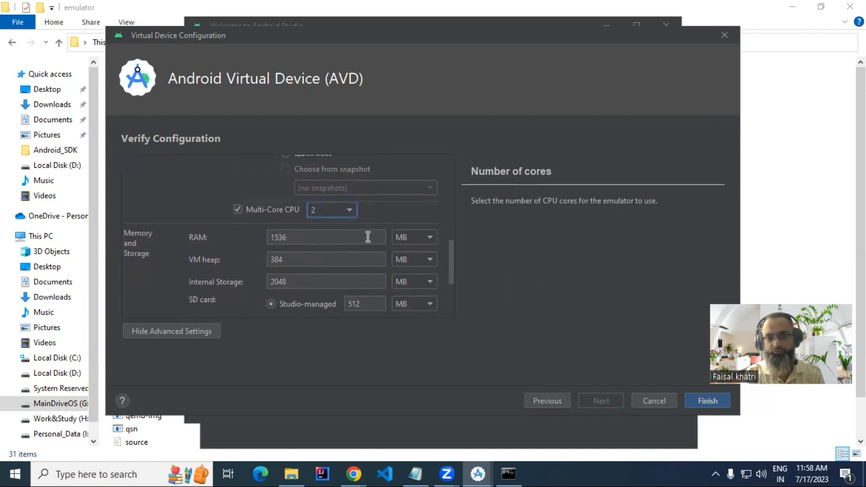
pyautogui.scroll(-3, 299, 289)
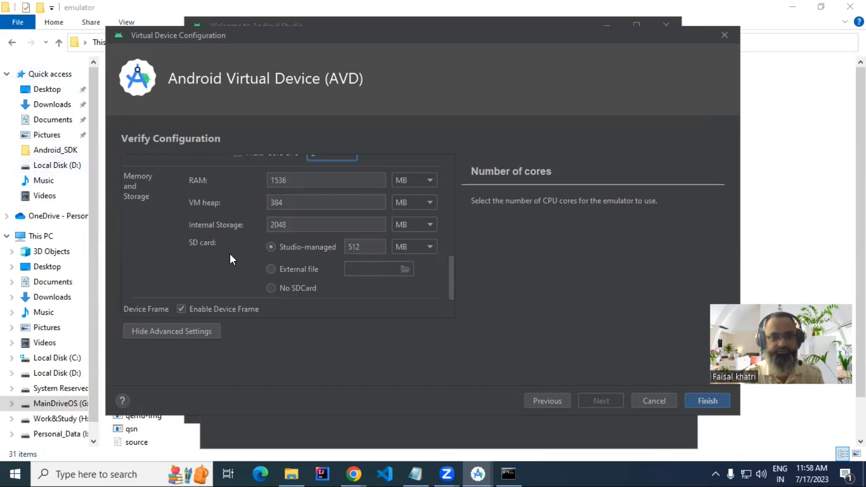
pyautogui.scroll(-1, 227, 253)
pyautogui.scroll(-2, 226, 255)
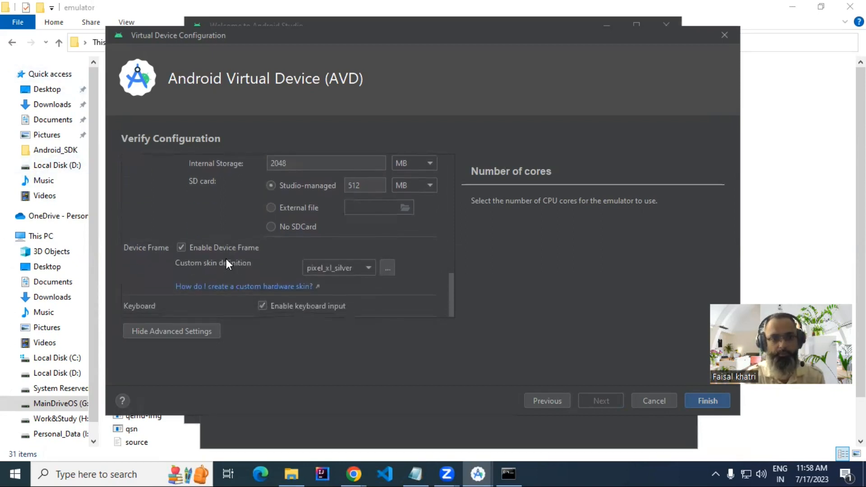
# Recheck the virtual device's name, hardware, system image, startup orientation and camera settings.
pyautogui.scroll(12, 235, 266)
pyautogui.scroll(6, 236, 270)
pyautogui.scroll(-3, 280, 260)
pyautogui.scroll(2, 318, 272)
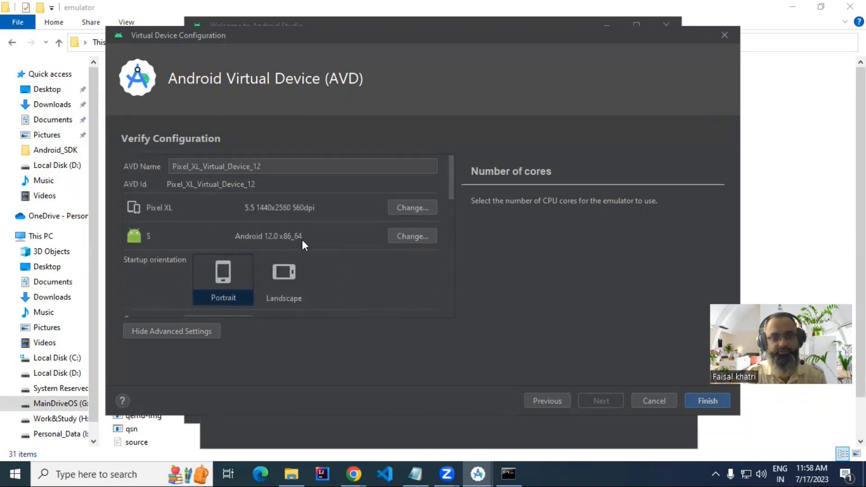
pyautogui.scroll(-1, 347, 275)
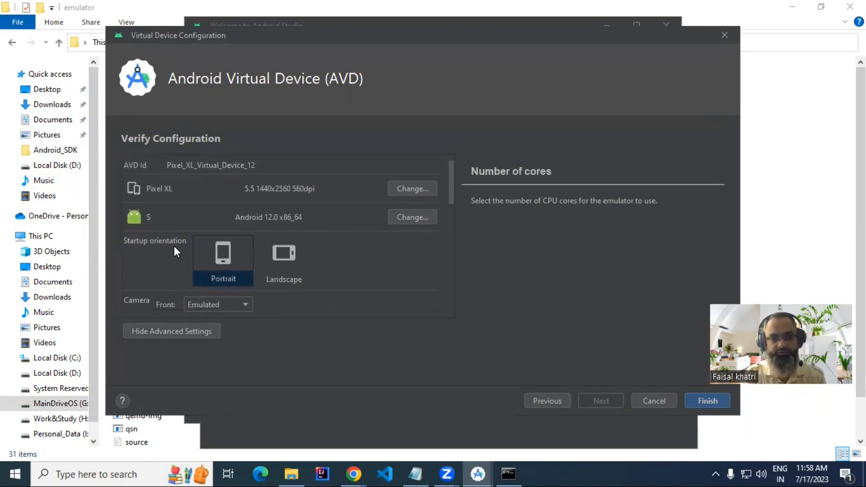
pyautogui.scroll(-2, 317, 267)
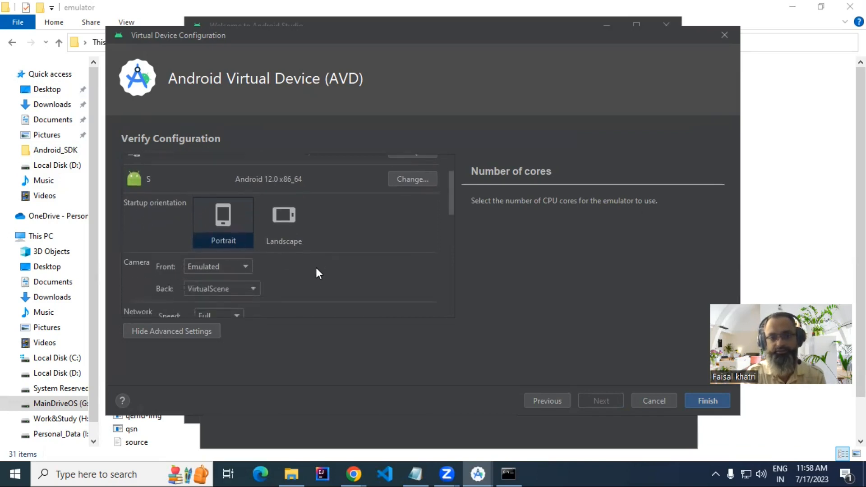
pyautogui.scroll(-1, 284, 293)
pyautogui.scroll(4, 297, 286)
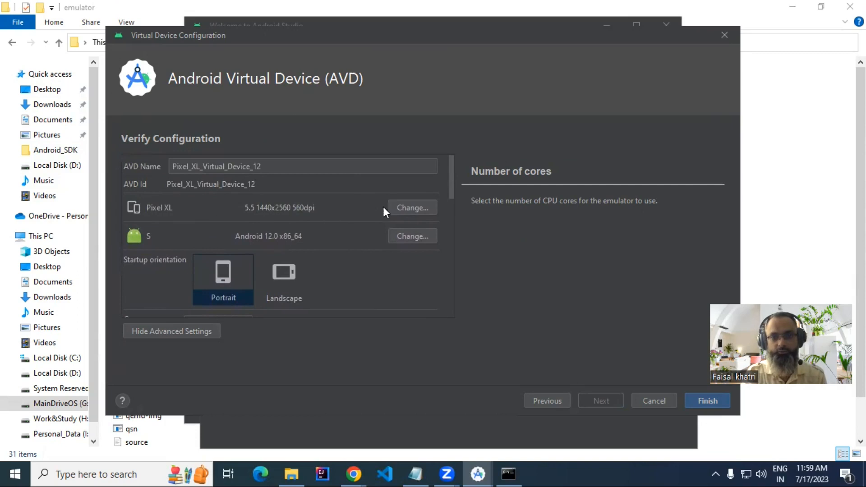
# Examine the phone hardware profiles offered for changing the device, and dismiss the selection while keeping Pixel XL.
pyautogui.click(410, 207)
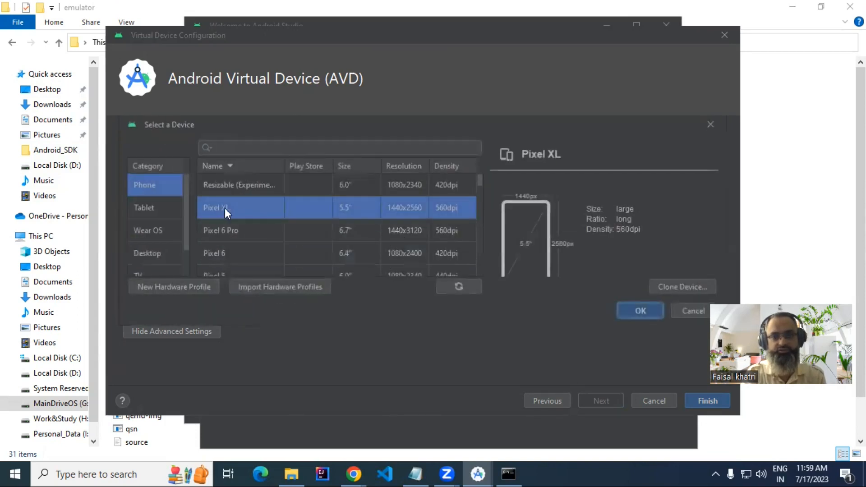
pyautogui.click(700, 314)
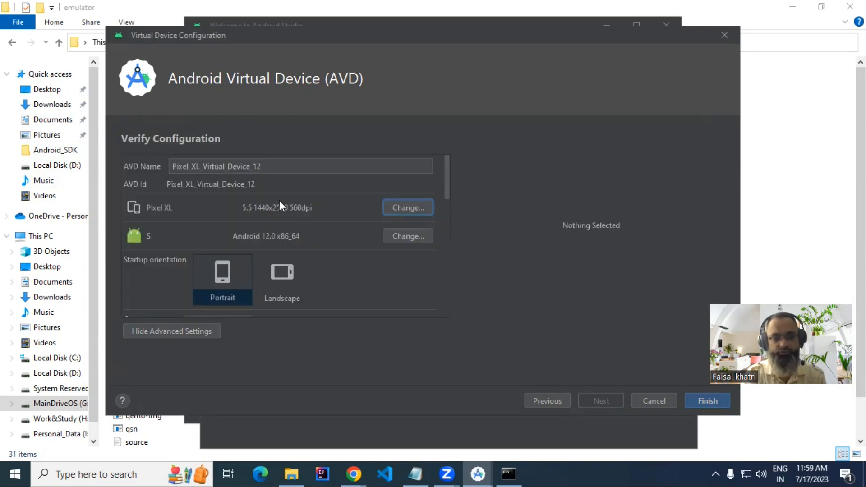
pyautogui.click(402, 206)
pyautogui.scroll(-3, 231, 224)
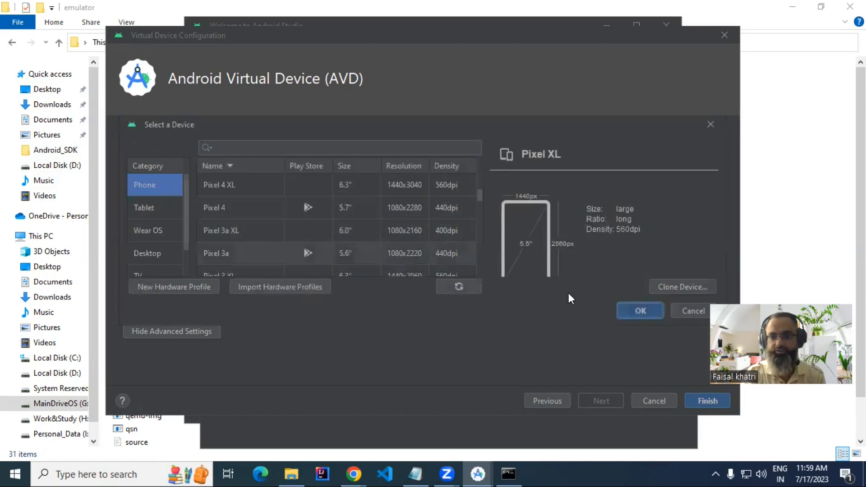
pyautogui.press('Escape')
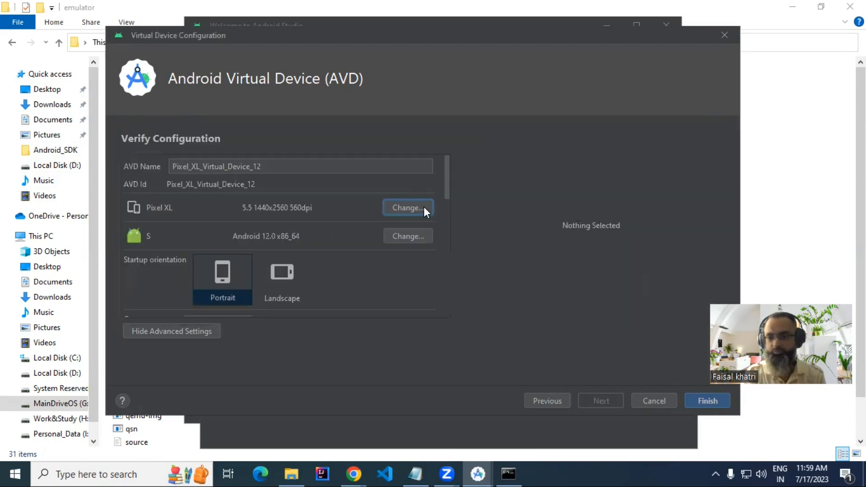
pyautogui.click(416, 207)
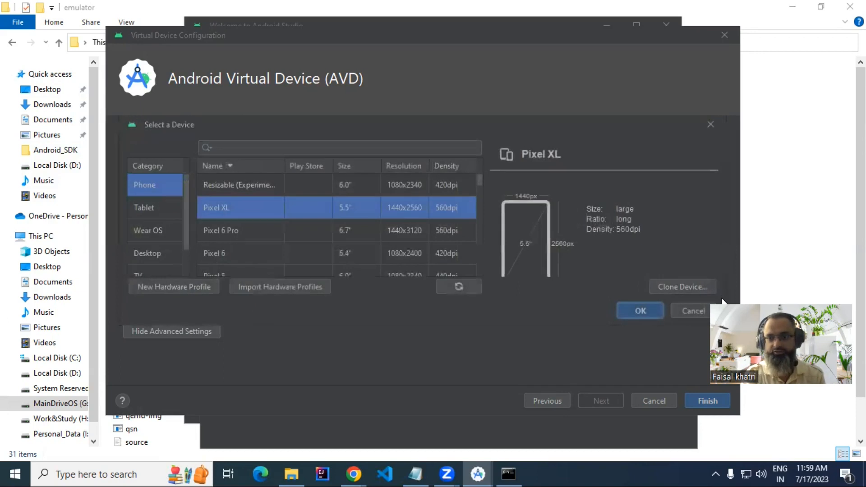
pyautogui.click(682, 311)
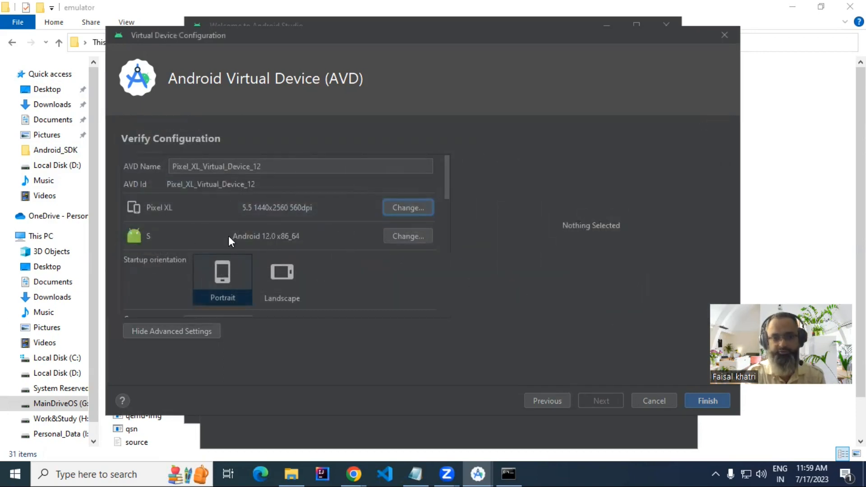
# Examine the system images offered for the virtual device and keep S, API level 31, Android 12.0 x86_64.
pyautogui.click(402, 237)
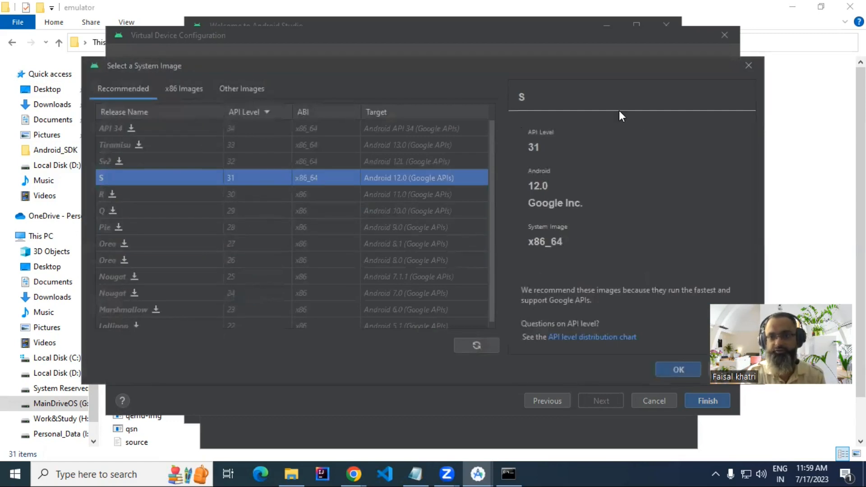
pyautogui.moveTo(591, 72); pyautogui.dragTo(494, 72)
pyautogui.click(633, 371)
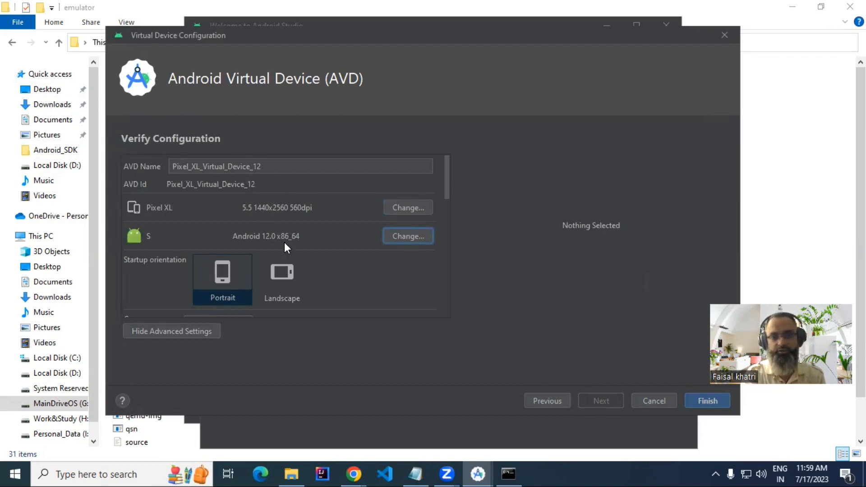
# Recheck the remaining advanced settings and finish creating Pixel_XL_Virtual_Device_12.
pyautogui.scroll(-10, 285, 243)
pyautogui.scroll(-3, 292, 253)
pyautogui.scroll(12, 298, 248)
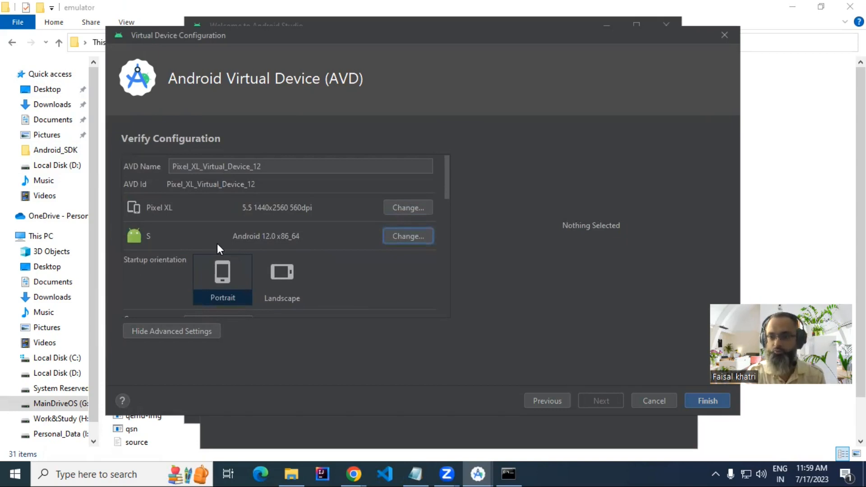
pyautogui.click(702, 398)
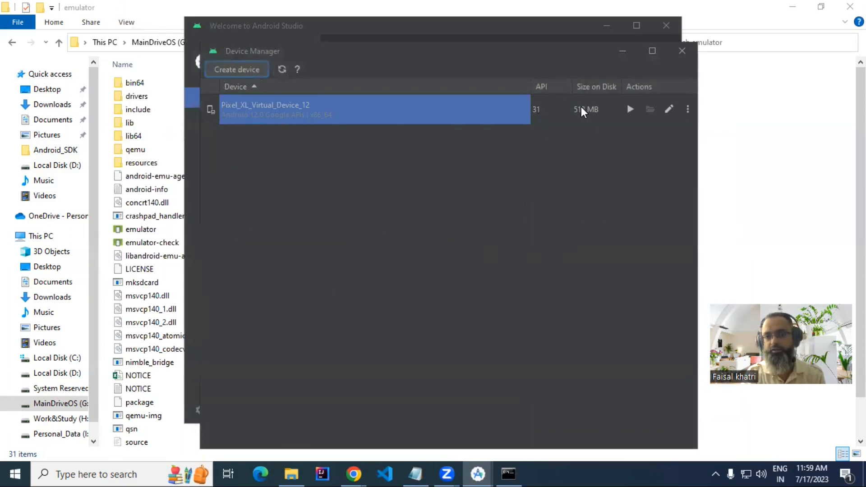
# Launch Pixel_XL_Virtual_Device_12 in the emulator and move the phone window clear of the device list.
pyautogui.click(534, 111)
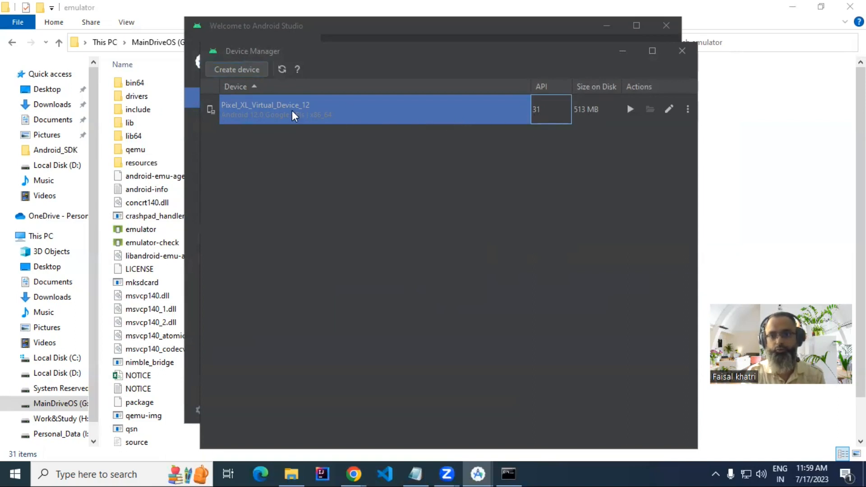
pyautogui.click(630, 110)
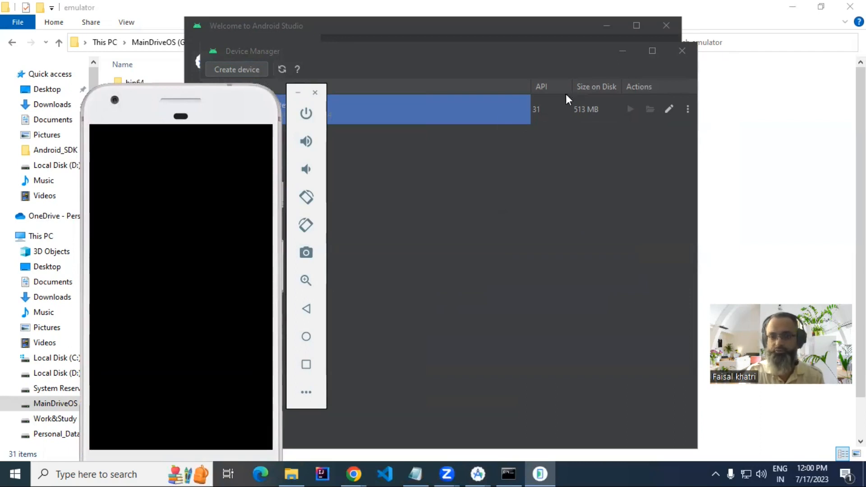
pyautogui.moveTo(237, 87); pyautogui.dragTo(250, 67)
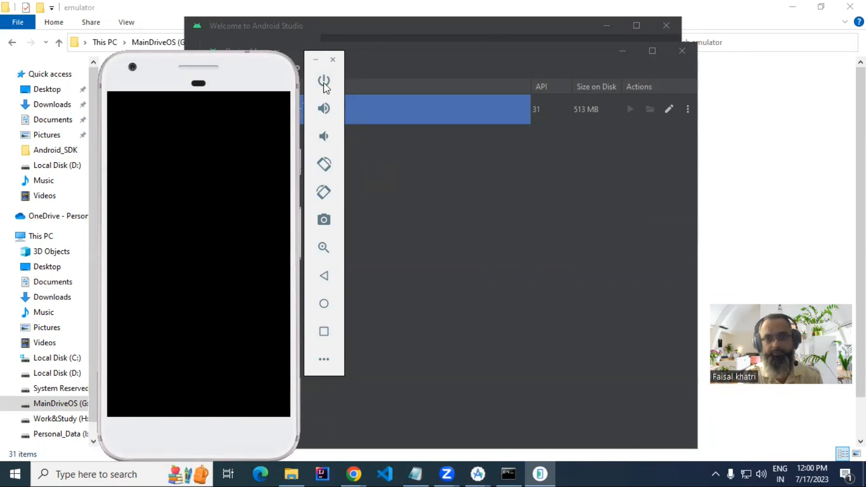
pyautogui.moveTo(242, 59); pyautogui.dragTo(684, 85)
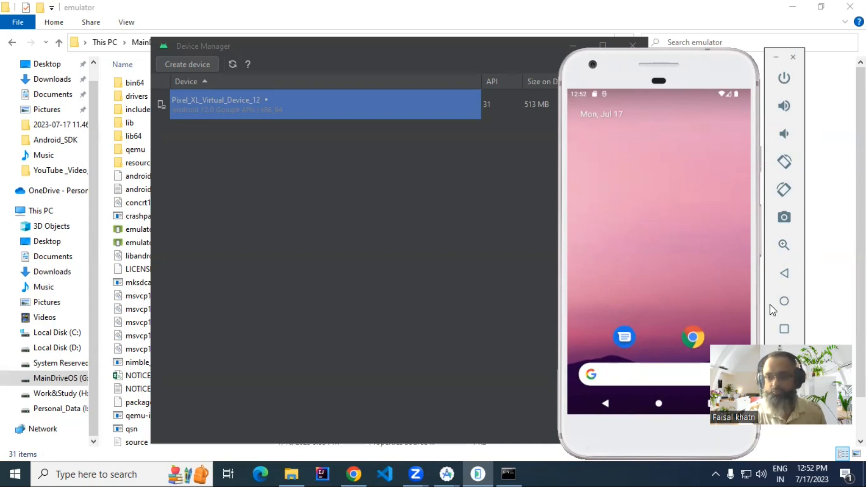
# Install webdriverio-app.apk from the Downloads folder onto the running emulator.
pyautogui.click(298, 473)
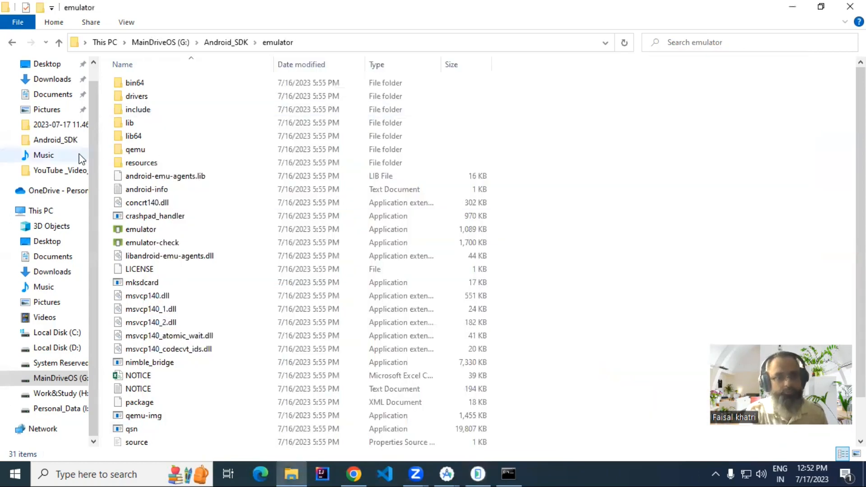
pyautogui.click(62, 82)
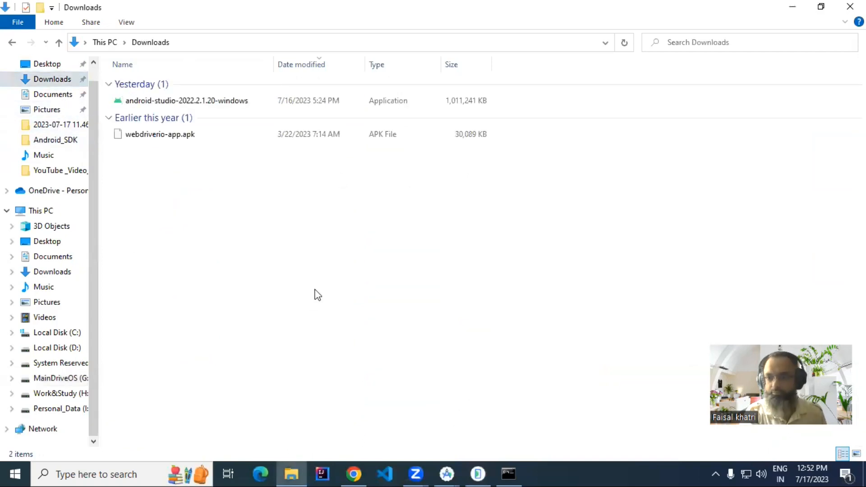
pyautogui.click(173, 138)
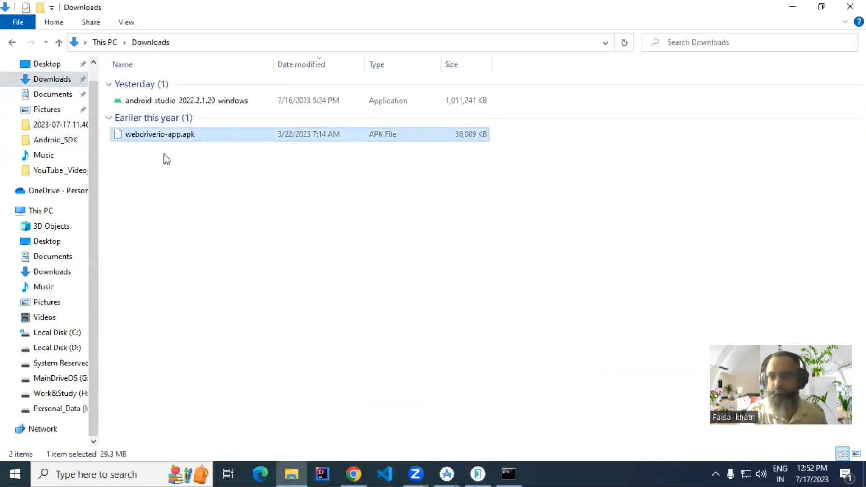
pyautogui.click(477, 473)
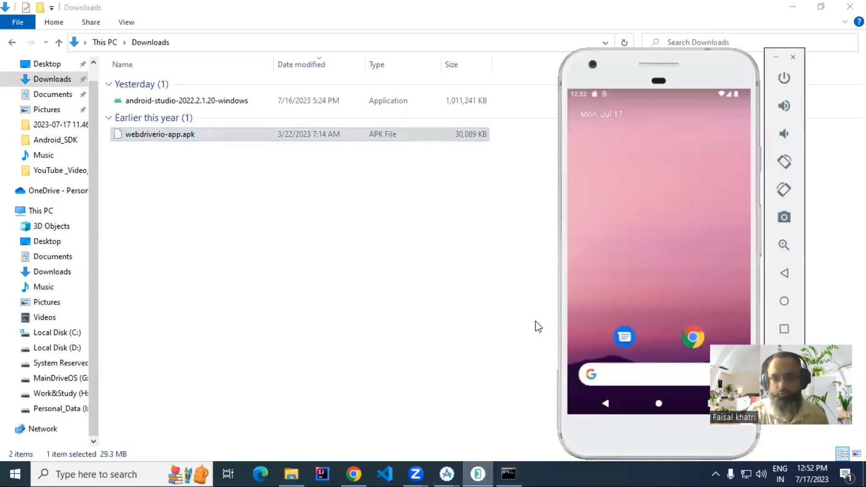
pyautogui.click(190, 137)
pyautogui.moveTo(190, 136); pyautogui.dragTo(676, 245)
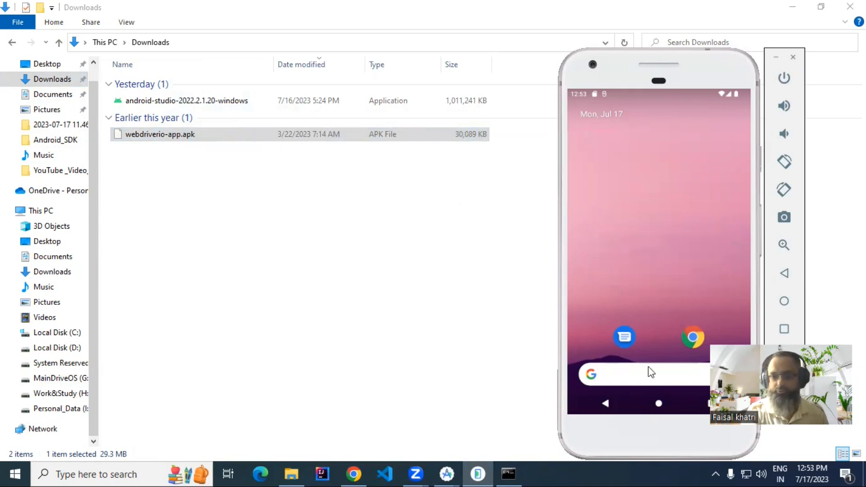
# Open the wdio demo app from the phone's app list and move the emulator closer to the screen's centre.
pyautogui.moveTo(648, 367); pyautogui.dragTo(675, 222)
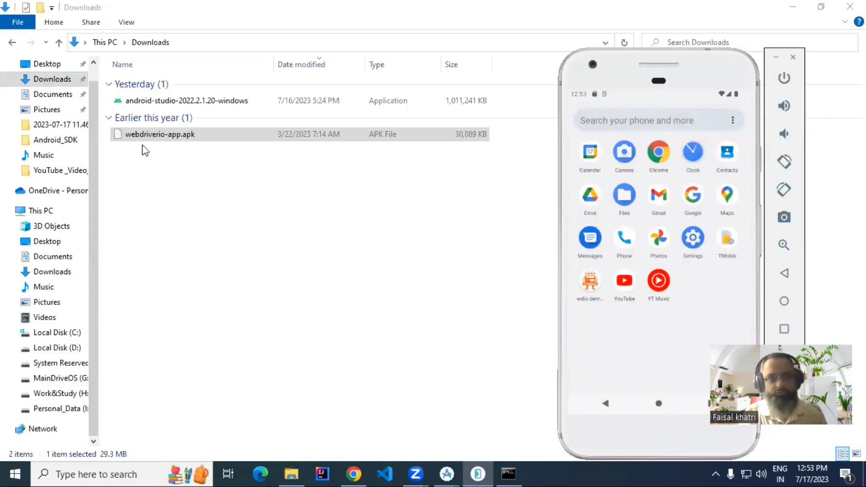
pyautogui.click(588, 285)
pyautogui.moveTo(659, 66); pyautogui.dragTo(508, 64)
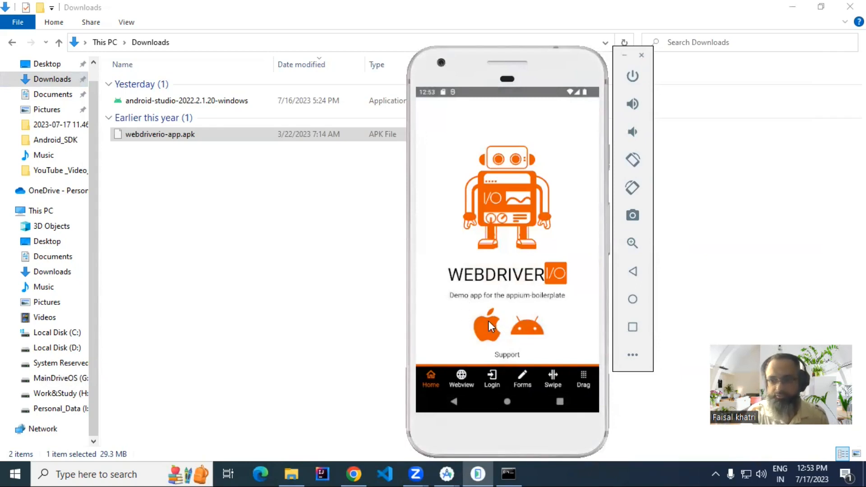
# Look through the demo app's Webview, Login, Forms and Swipe screens.
pyautogui.click(461, 378)
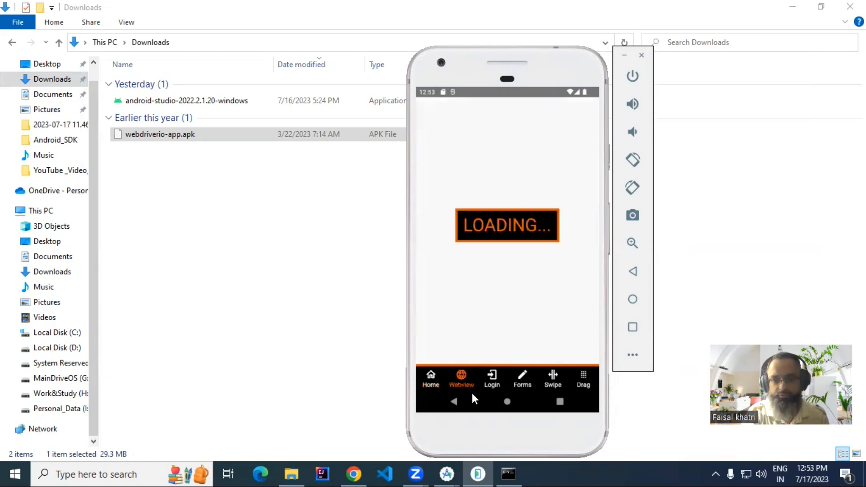
pyautogui.click(495, 382)
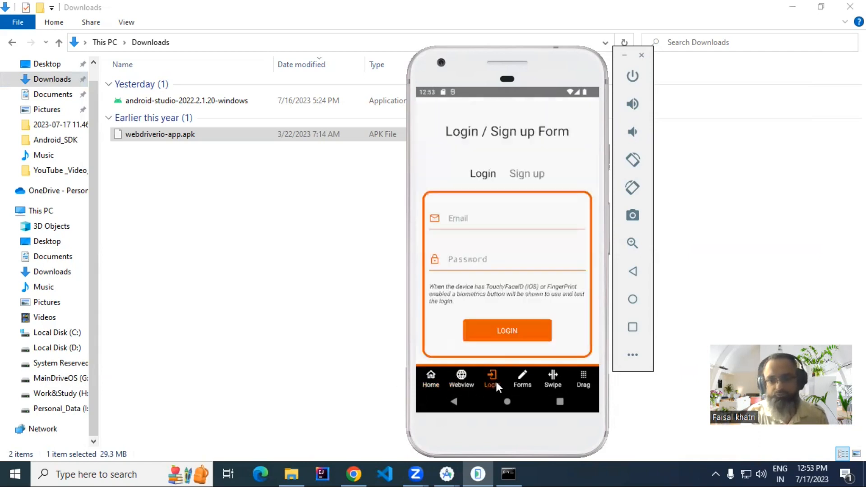
pyautogui.click(523, 382)
pyautogui.click(553, 374)
pyautogui.moveTo(532, 340); pyautogui.dragTo(536, 176)
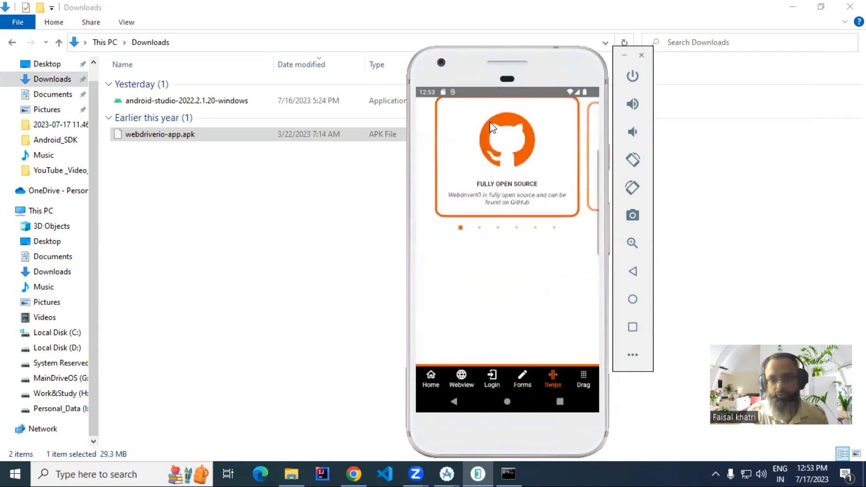
# Place the robot's left arm piece in its cell of the Drag and Drop puzzle, and return to the phone's app list.
pyautogui.click(583, 379)
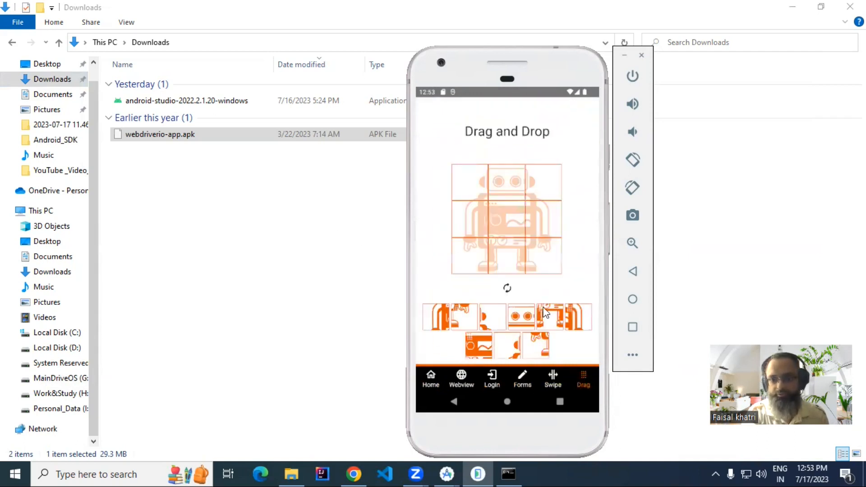
pyautogui.moveTo(434, 318); pyautogui.dragTo(482, 253)
pyautogui.moveTo(434, 318); pyautogui.dragTo(484, 204)
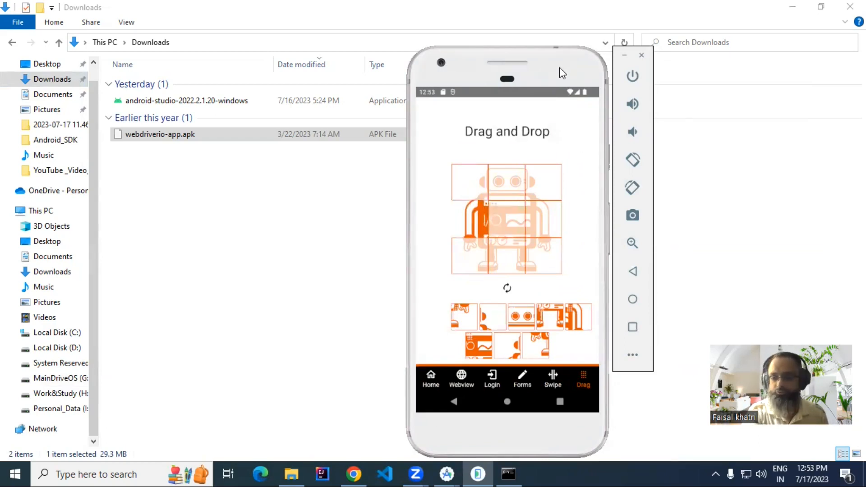
pyautogui.click(507, 402)
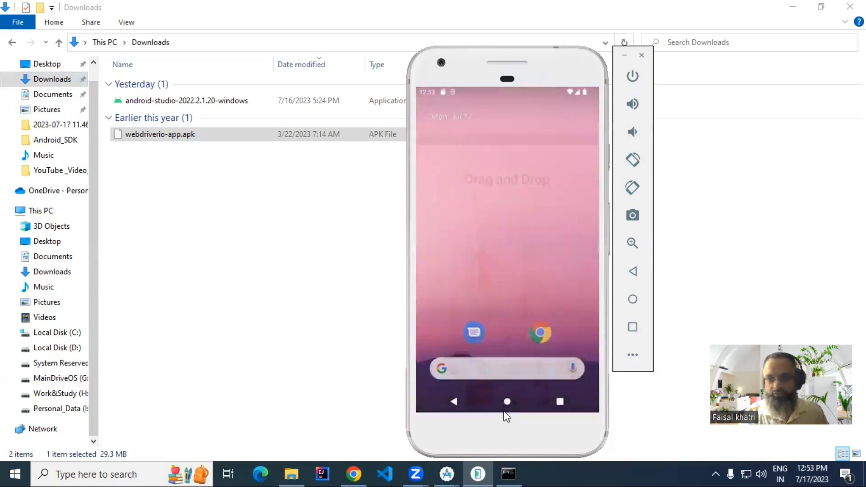
pyautogui.moveTo(529, 325); pyautogui.dragTo(525, 261)
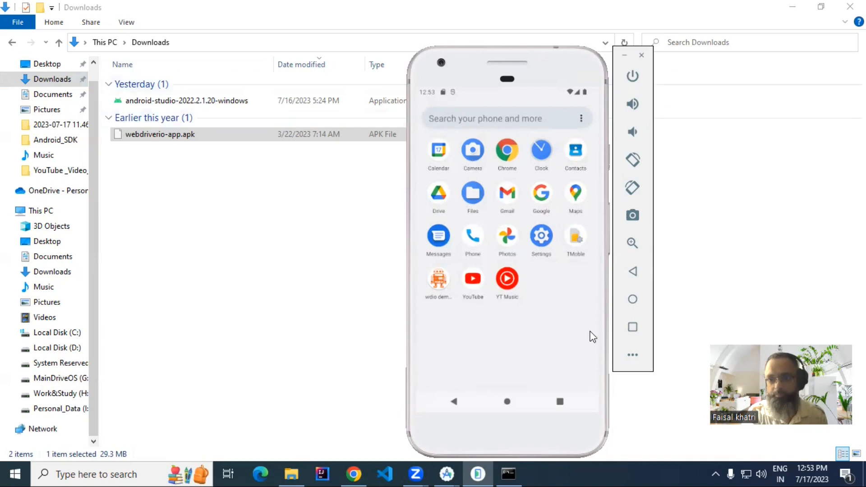
# Examine the emulator's extended controls for location, displays, cellular, camera and battery without changing them.
pyautogui.click(632, 356)
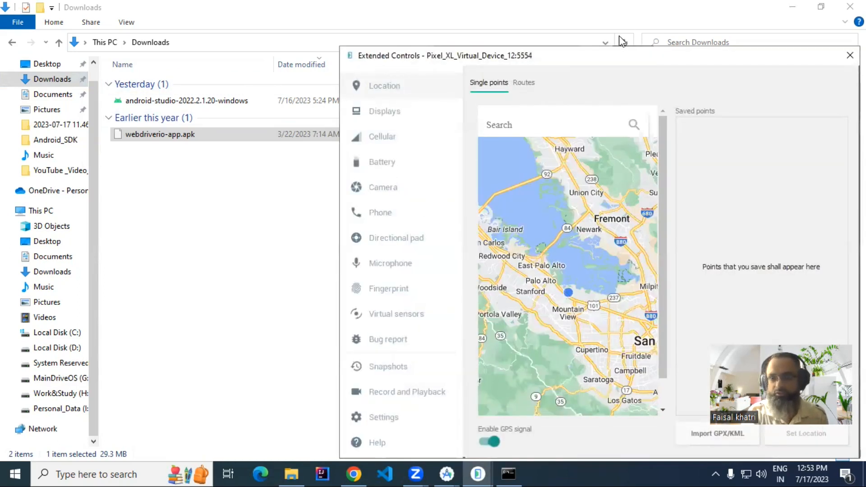
pyautogui.moveTo(587, 58); pyautogui.dragTo(488, 41)
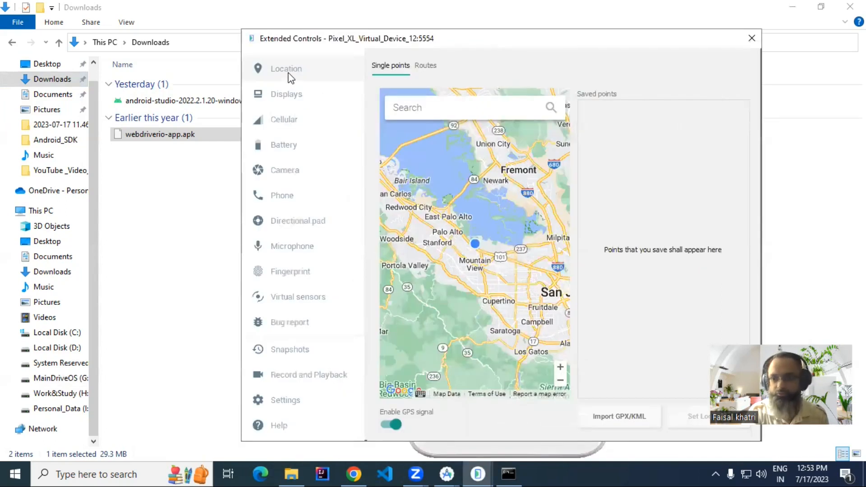
pyautogui.click(299, 94)
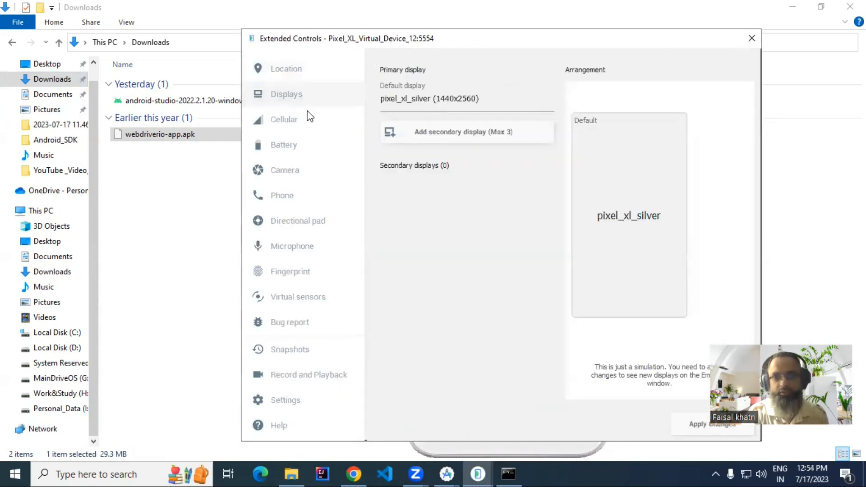
pyautogui.click(284, 122)
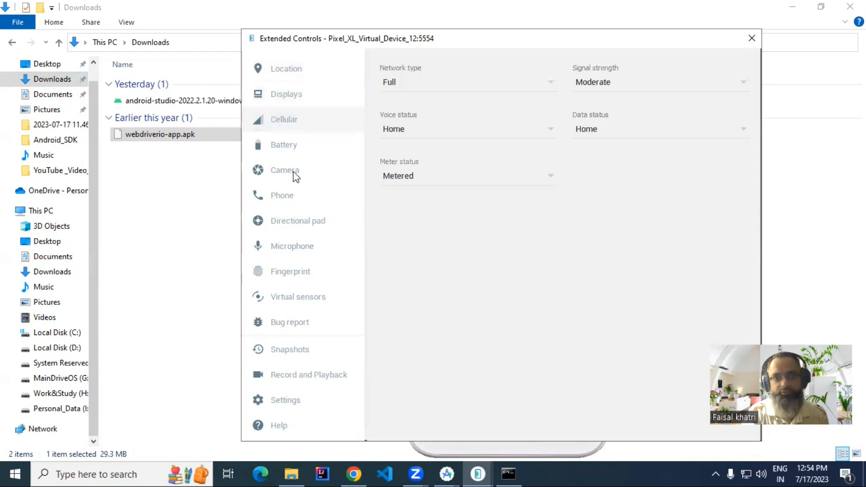
pyautogui.click(296, 172)
pyautogui.click(296, 150)
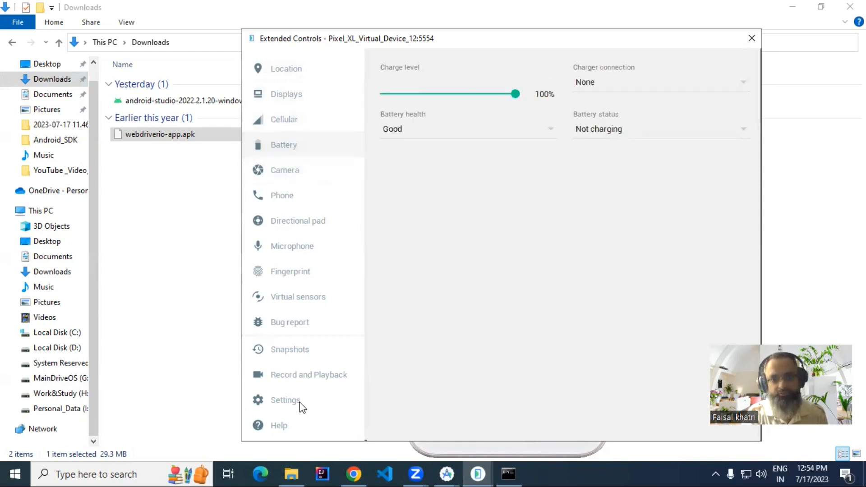
pyautogui.click(289, 70)
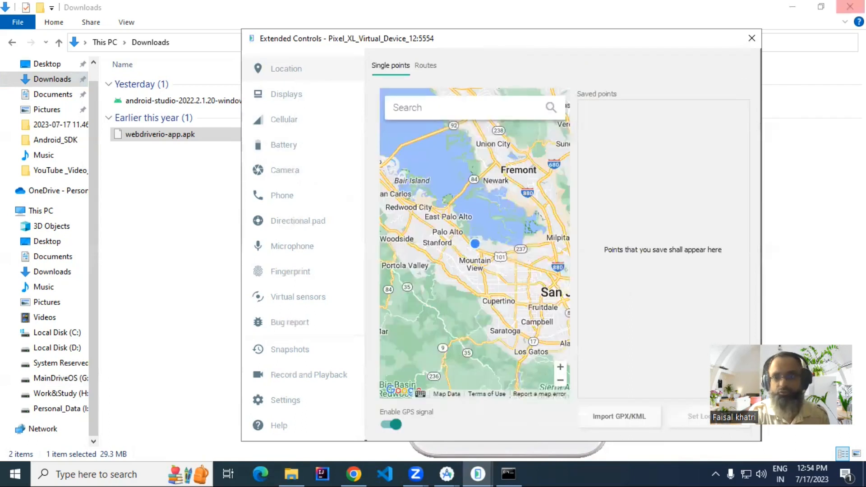
pyautogui.click(751, 38)
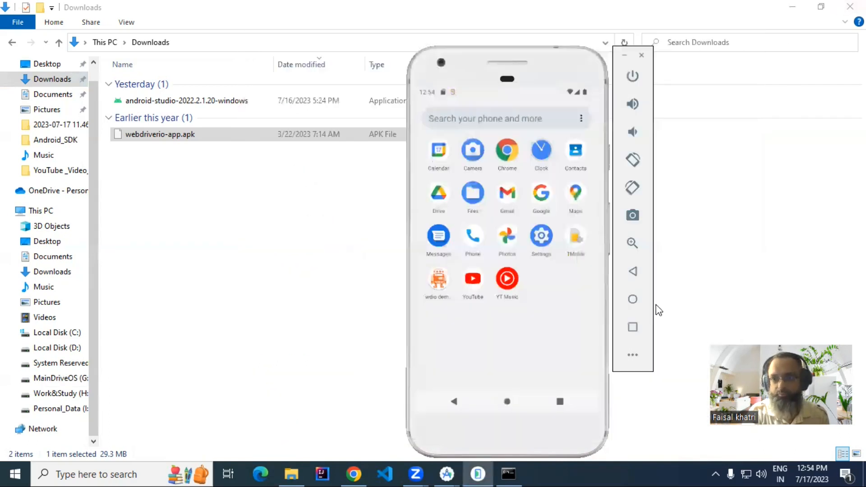
pyautogui.click(633, 357)
pyautogui.click(752, 38)
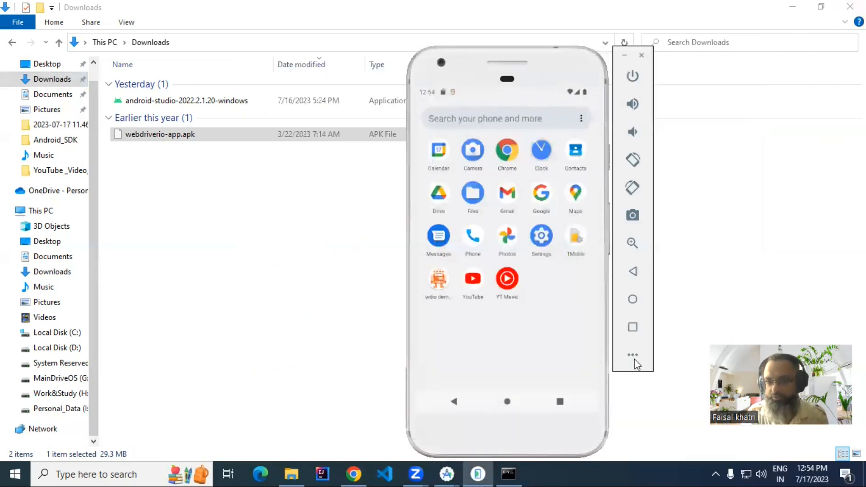
# Pick a point just north of Boulder Creek on the emulator's location map and save it under the suggested name.
pyautogui.click(634, 357)
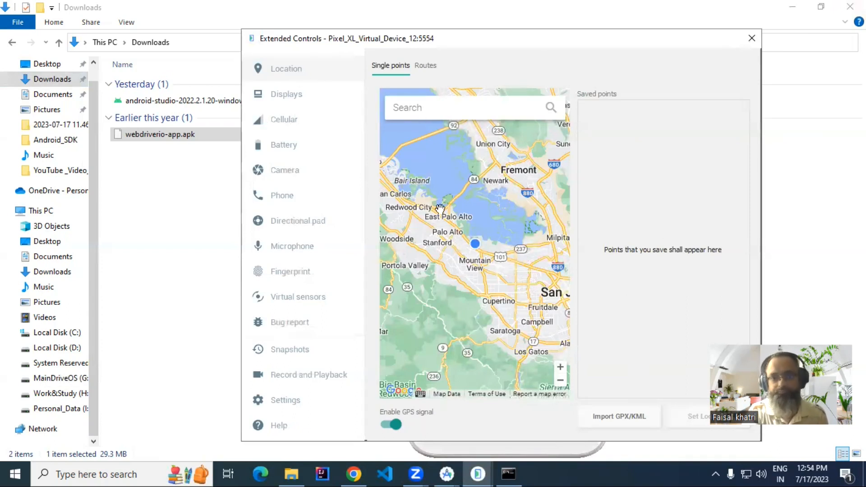
pyautogui.moveTo(492, 344); pyautogui.dragTo(509, 288)
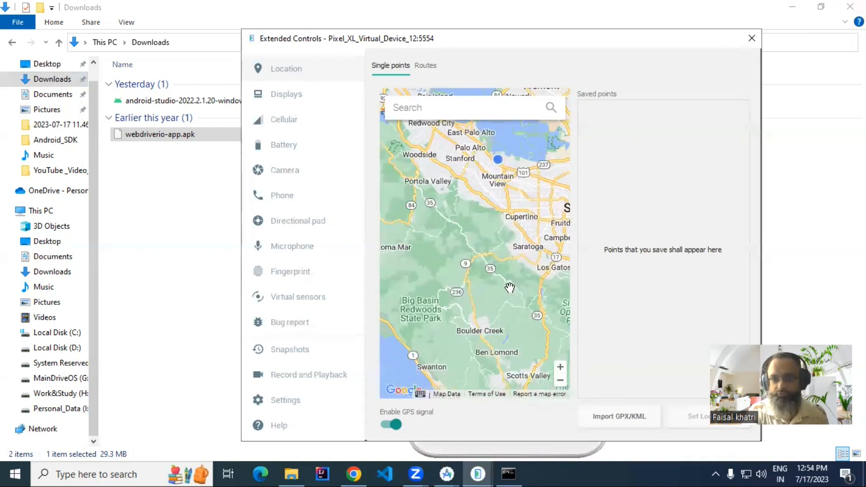
pyautogui.click(476, 305)
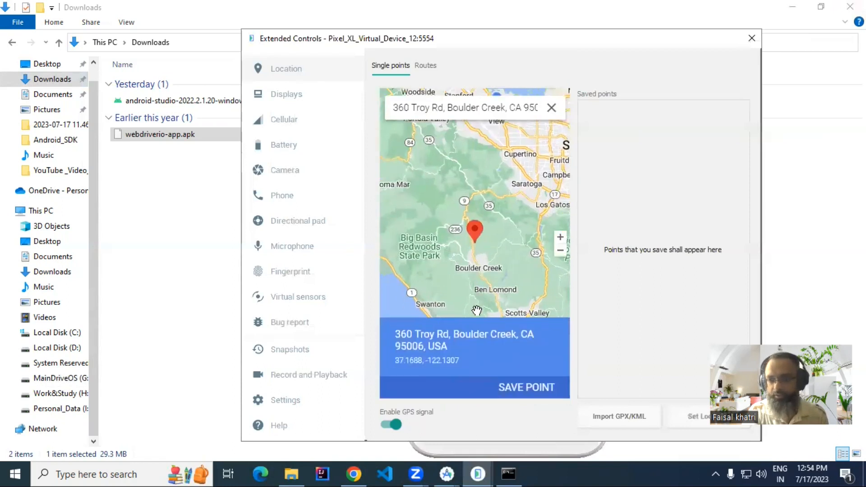
pyautogui.click(511, 396)
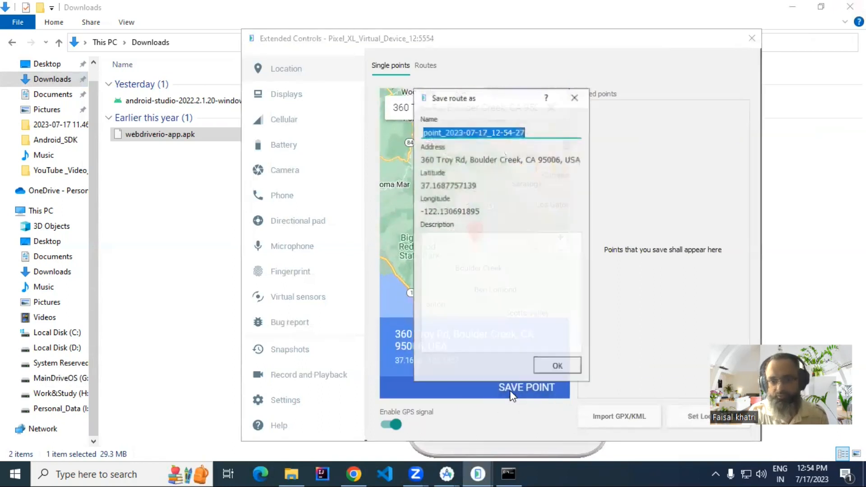
pyautogui.click(552, 365)
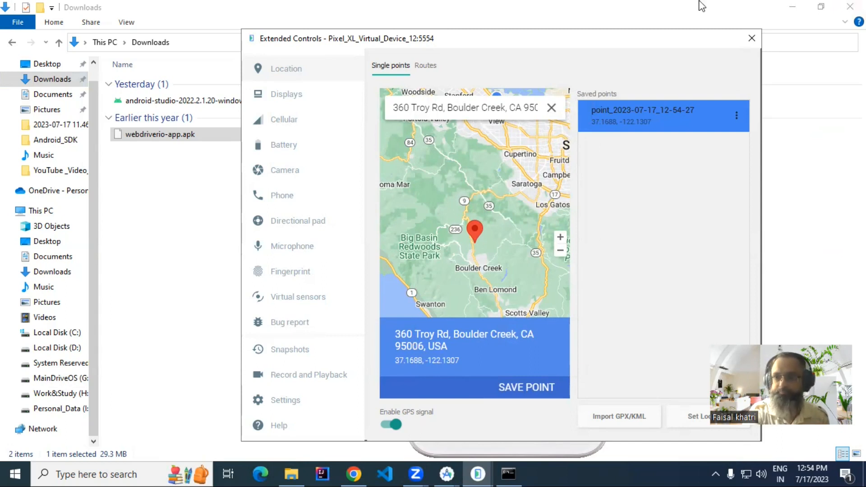
# Close the extended controls, then power off the Pixel_XL_Virtual_Device_12 phone and shut down its emulator.
pyautogui.click(750, 39)
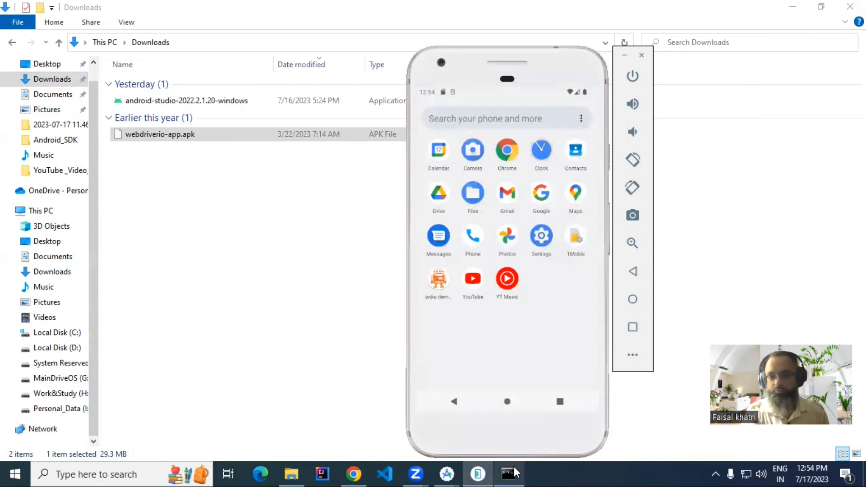
pyautogui.moveTo(452, 472)
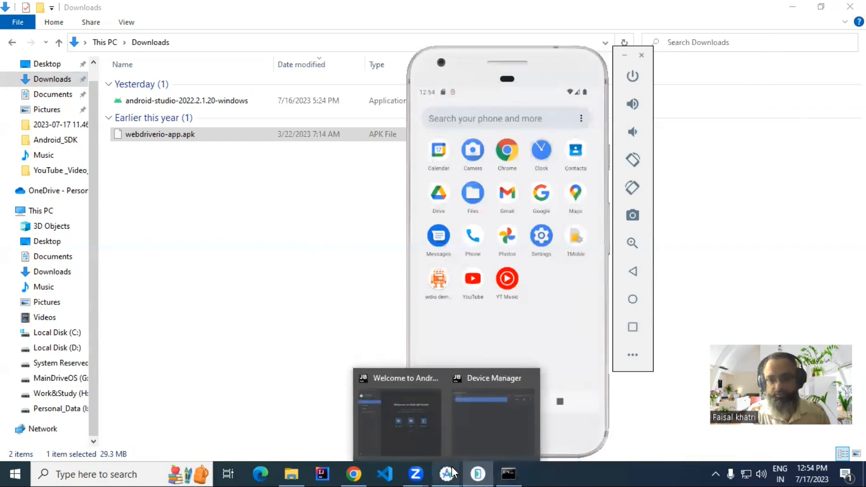
pyautogui.click(483, 440)
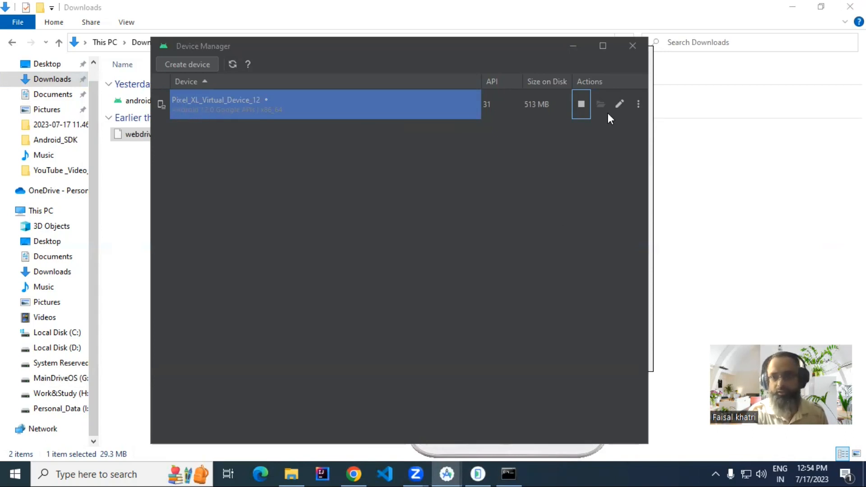
pyautogui.click(481, 474)
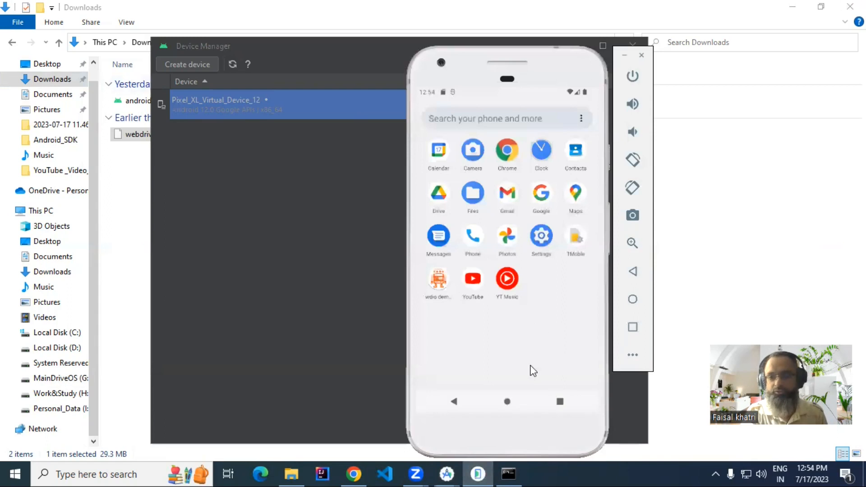
pyautogui.click(632, 78)
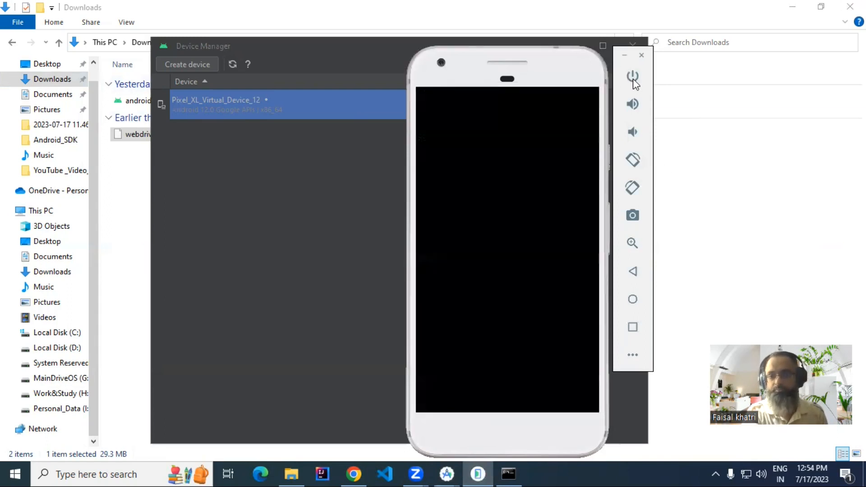
pyautogui.click(642, 55)
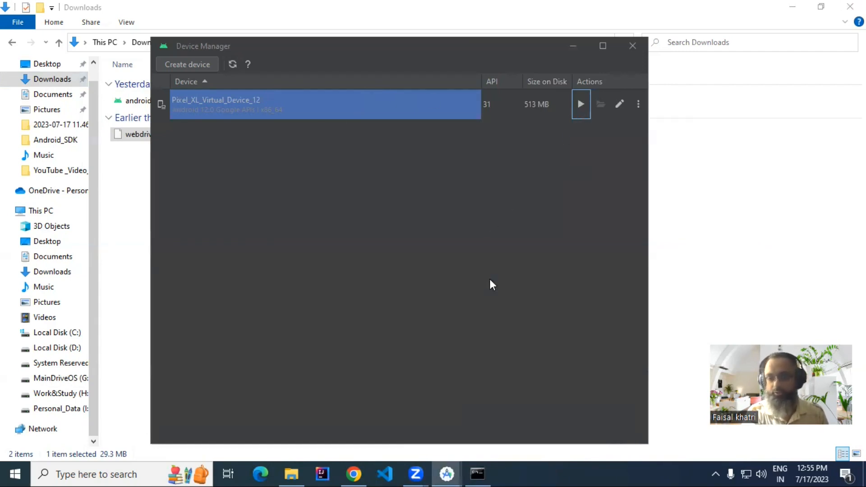
# Close the old Command Prompt window and open a fresh one.
pyautogui.click(477, 472)
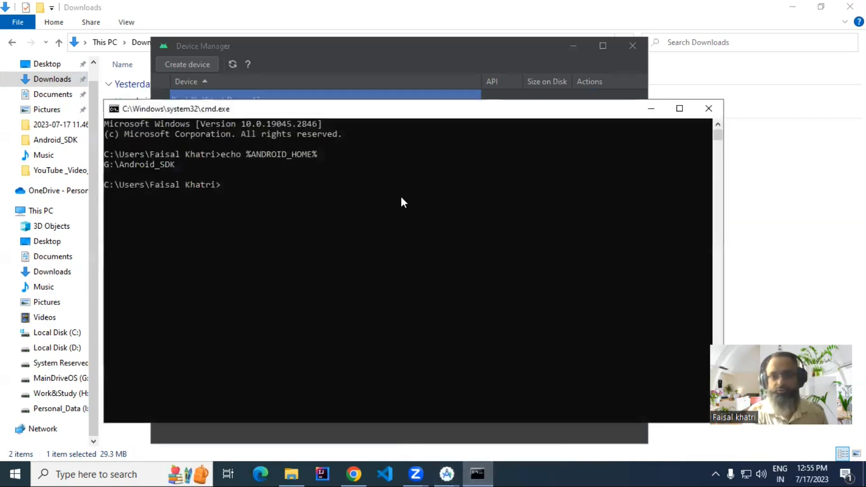
pyautogui.click(707, 113)
pyautogui.press('super+r')
pyautogui.write('cmd')
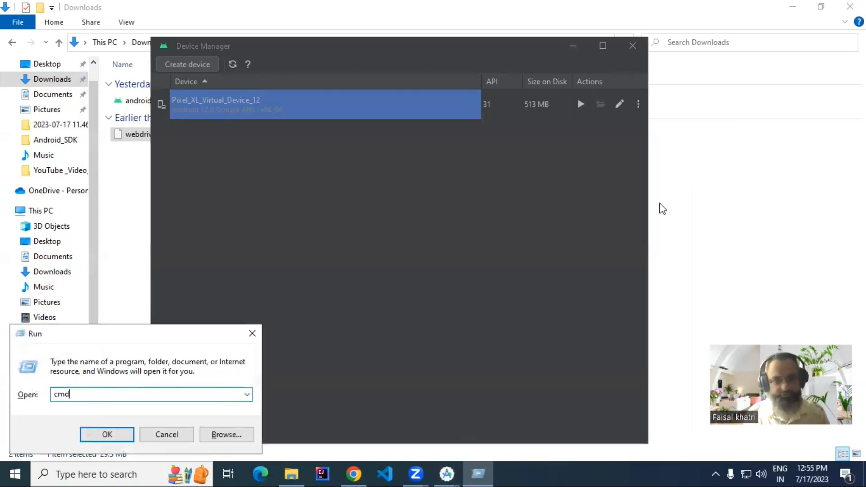
pyautogui.press('Return')
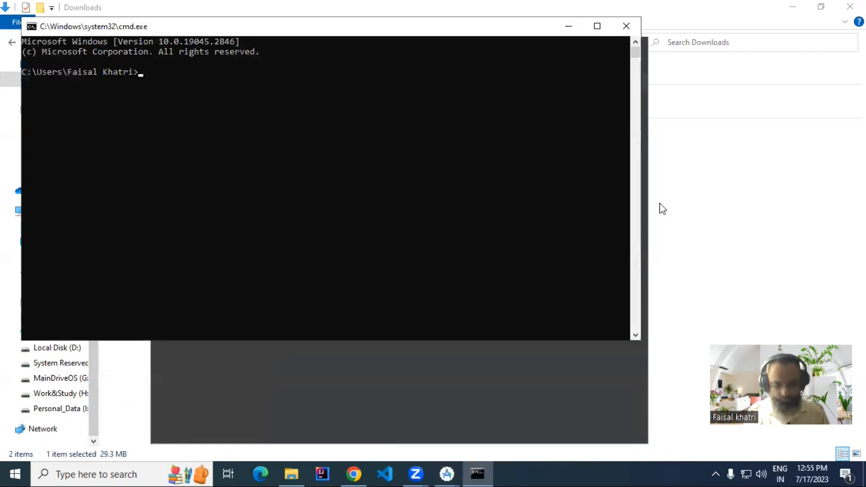
# List the available virtual devices from the command line with emulator -list-avds.
pyautogui.write('emulator -')
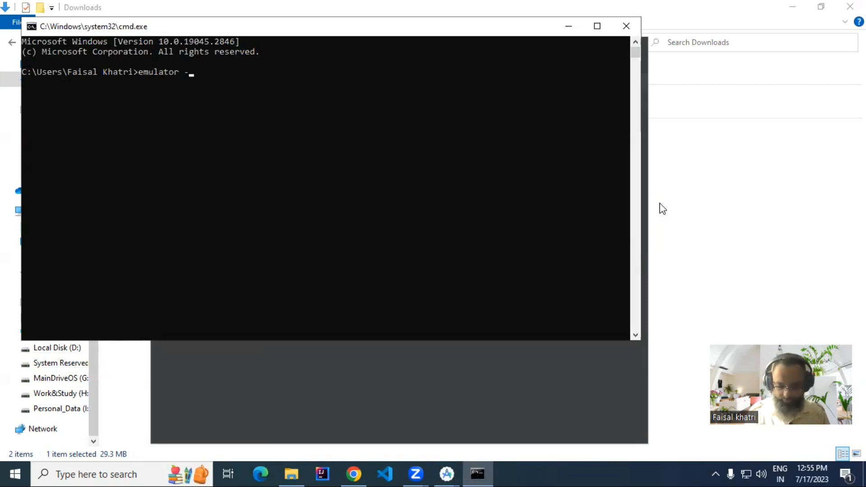
pyautogui.write('list-svds')
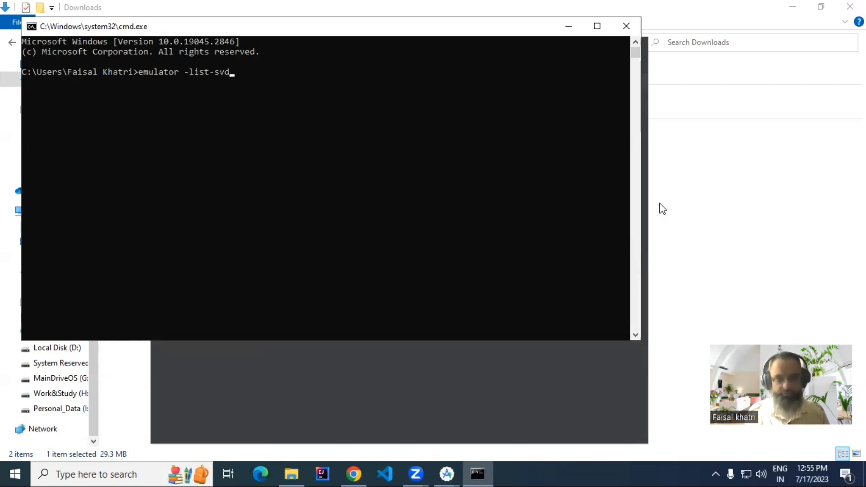
pyautogui.press('Return')
pyautogui.press('Up')
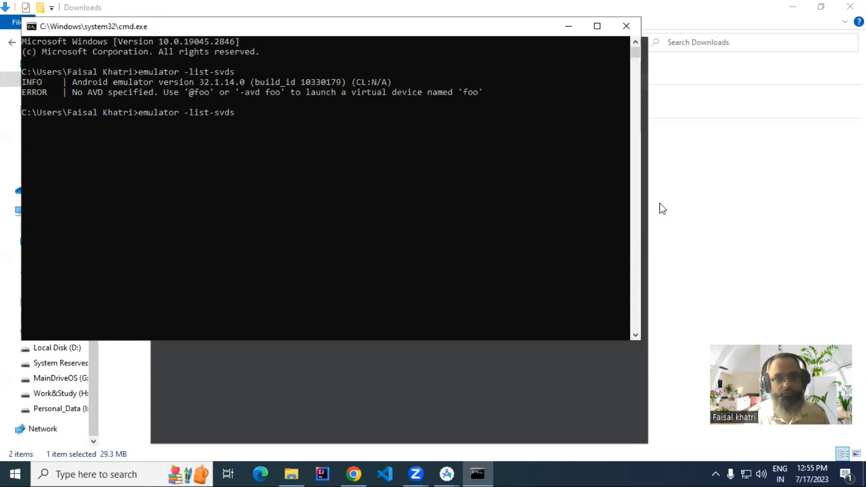
pyautogui.press('Left')
pyautogui.press('Left')
pyautogui.press('Left')
pyautogui.press('BackSpace')
pyautogui.write('a')
pyautogui.press('Return')
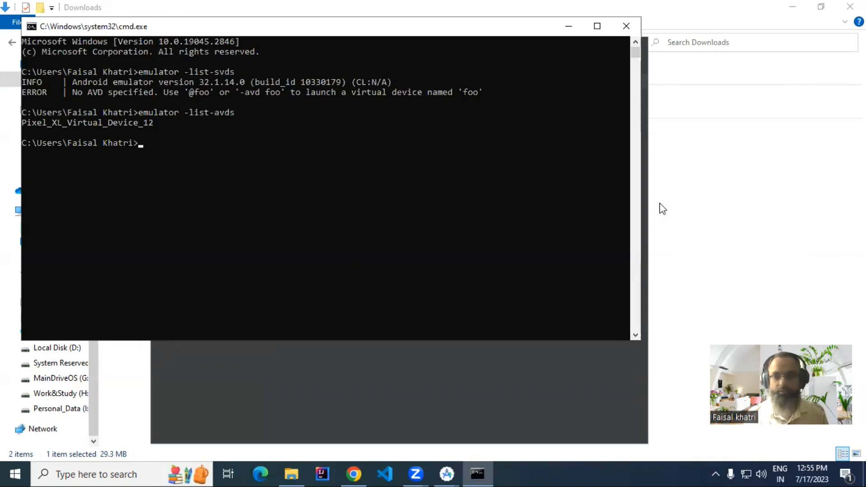
pyautogui.press('Up')
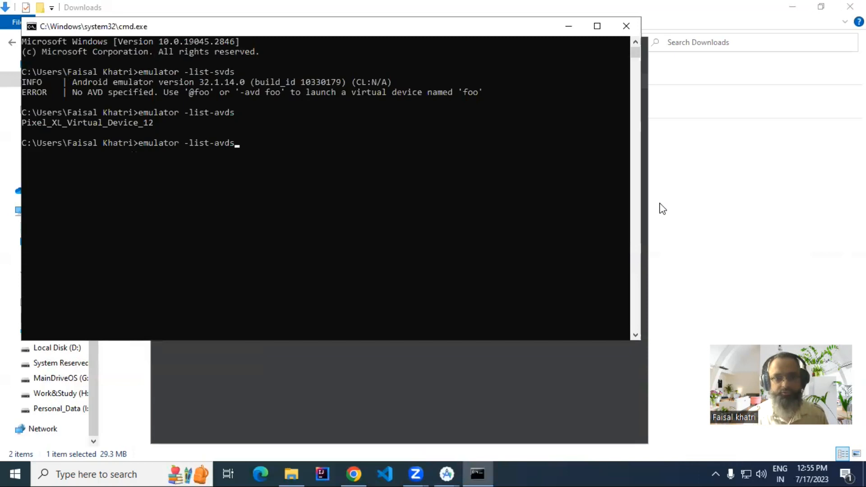
pyautogui.press('BackSpace')
pyautogui.press('BackSpace')
pyautogui.press('BackSpace')
pyautogui.press('BackSpace')
pyautogui.press('BackSpace')
pyautogui.press('BackSpace')
pyautogui.press('BackSpace')
pyautogui.press('BackSpace')
pyautogui.press('BackSpace')
pyautogui.press('BackSpace')
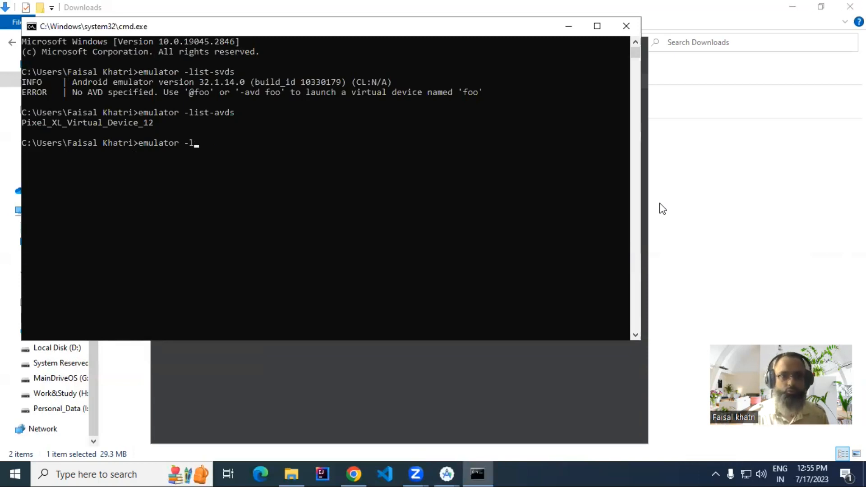
pyautogui.write('@')
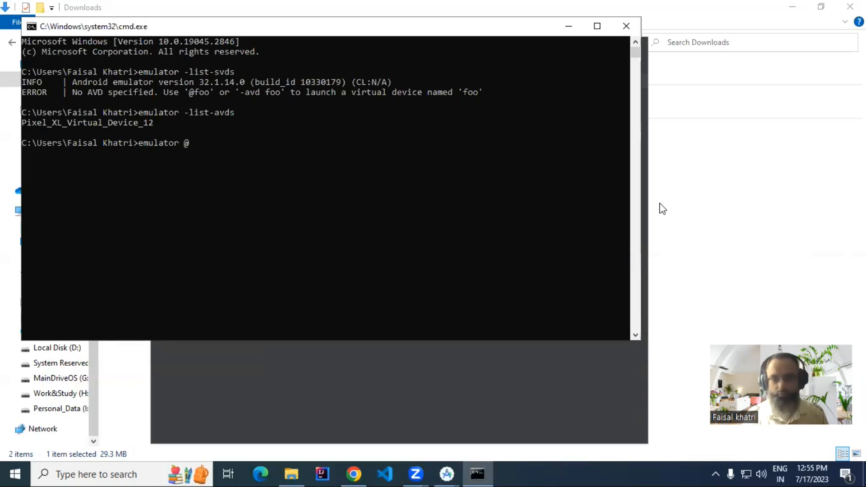
pyautogui.moveTo(163, 126); pyautogui.dragTo(23, 126)
pyautogui.press('super+c')
pyautogui.rightClick(188, 146)
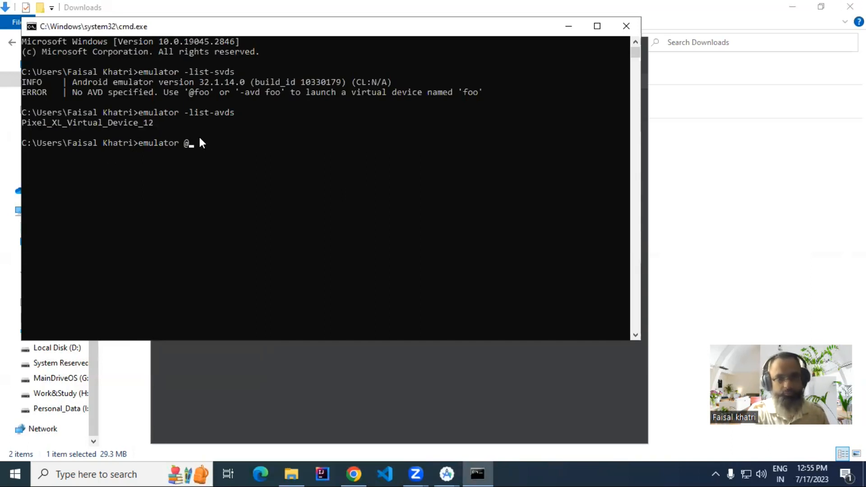
pyautogui.rightClick(200, 138)
pyautogui.press('Return')
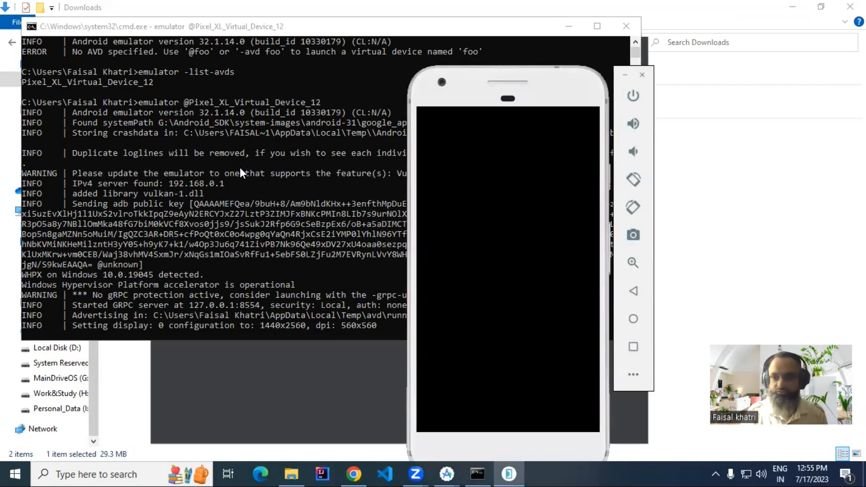
pyautogui.moveTo(538, 87); pyautogui.dragTo(543, 50)
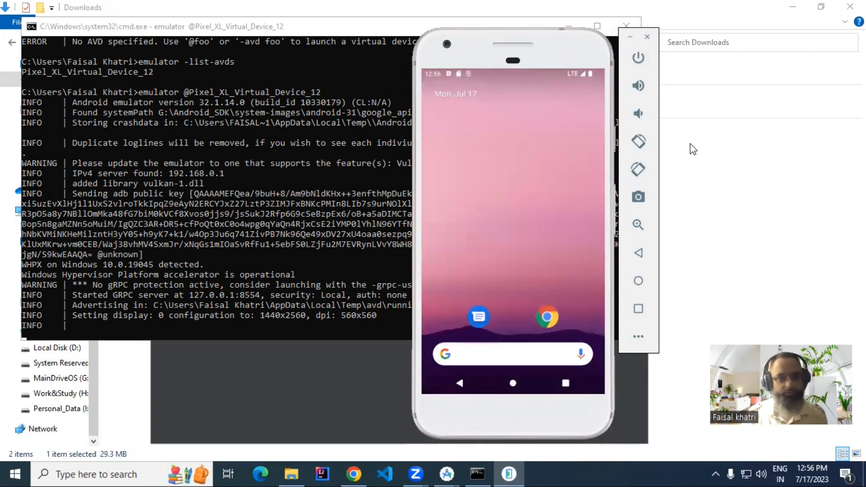
# Power off and close the running emulator, and end the Command Prompt session with exit.
pyautogui.click(639, 60)
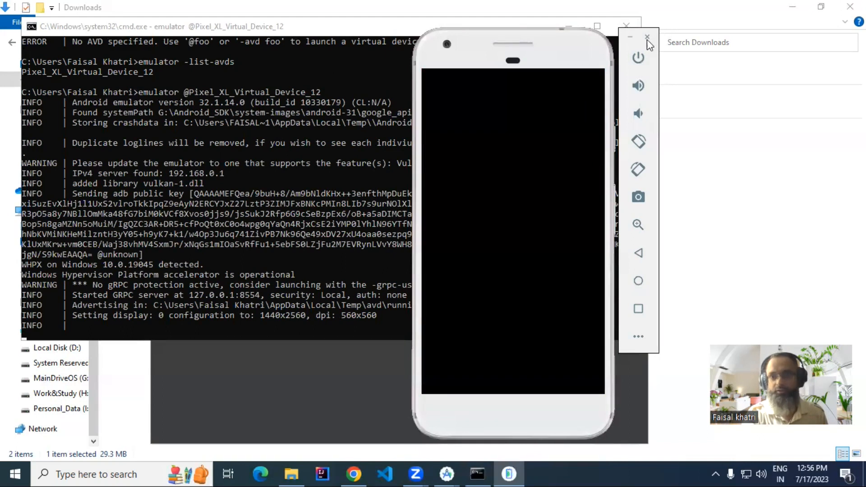
pyautogui.click(647, 38)
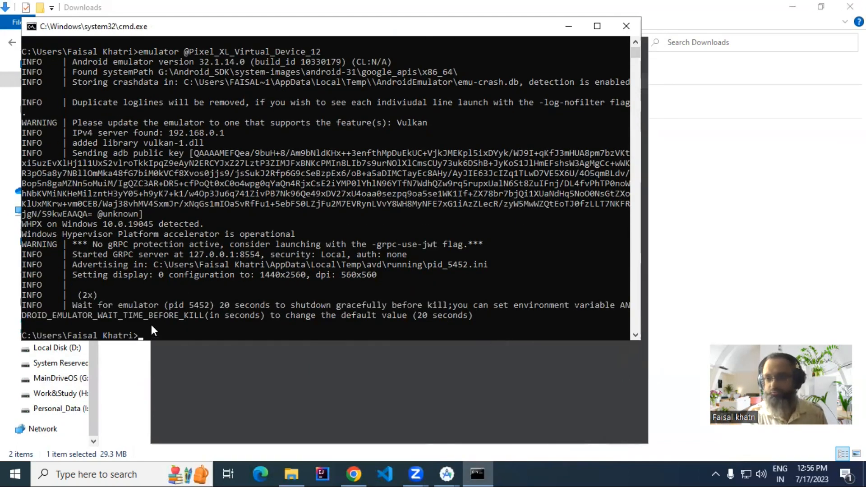
pyautogui.click(239, 398)
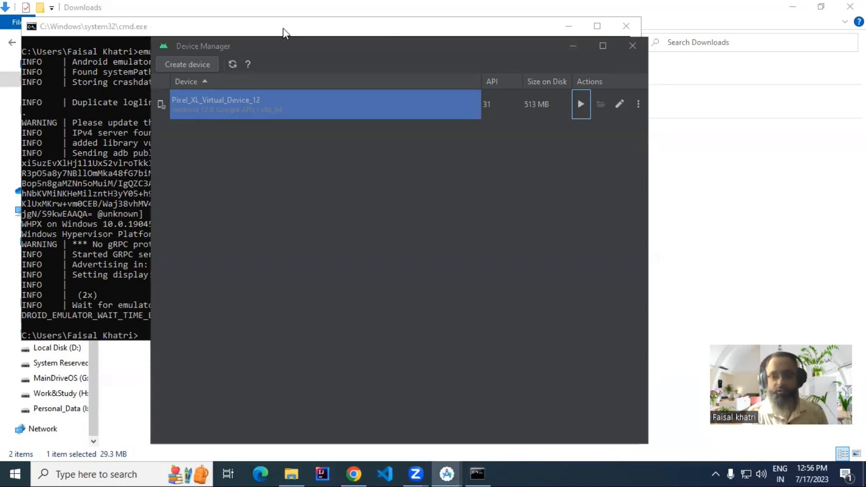
pyautogui.click(488, 469)
pyautogui.write('exit')
pyautogui.press('Return')
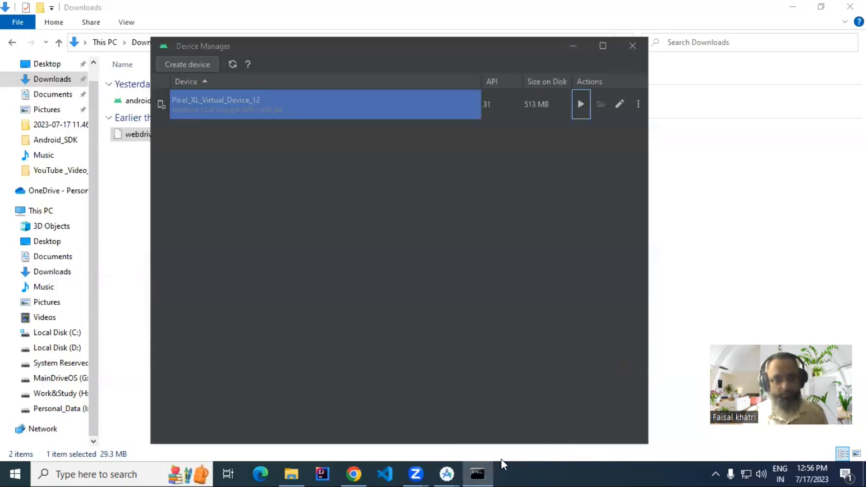
# Check the Android SDK path in a new Command Prompt with echo %ANDROID_HOME%.
pyautogui.press('super+r')
pyautogui.write('cmd')
pyautogui.press('Return')
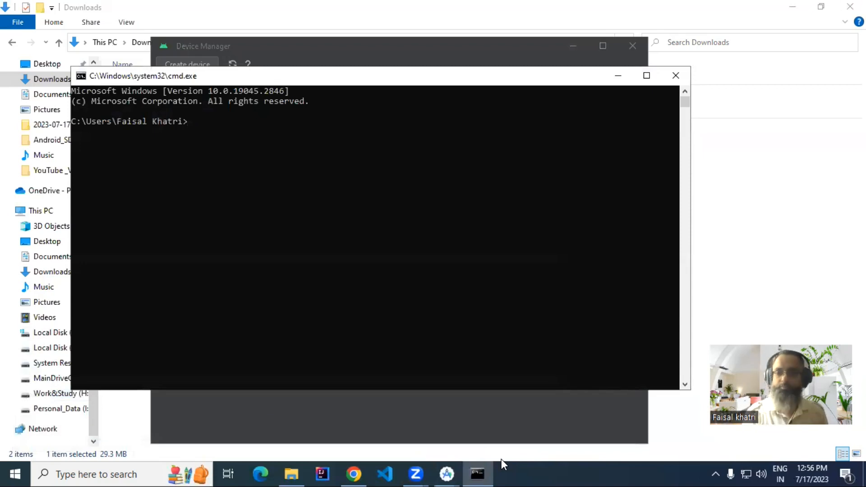
pyautogui.write('echo ')
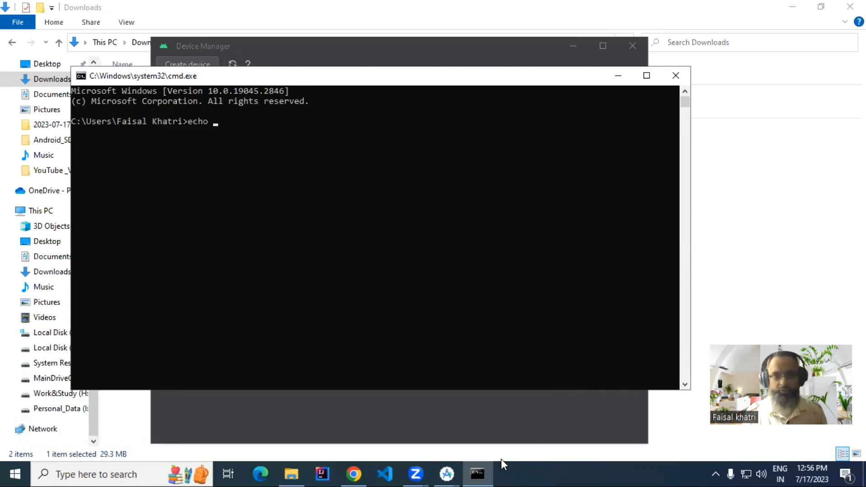
pyautogui.write('%%')
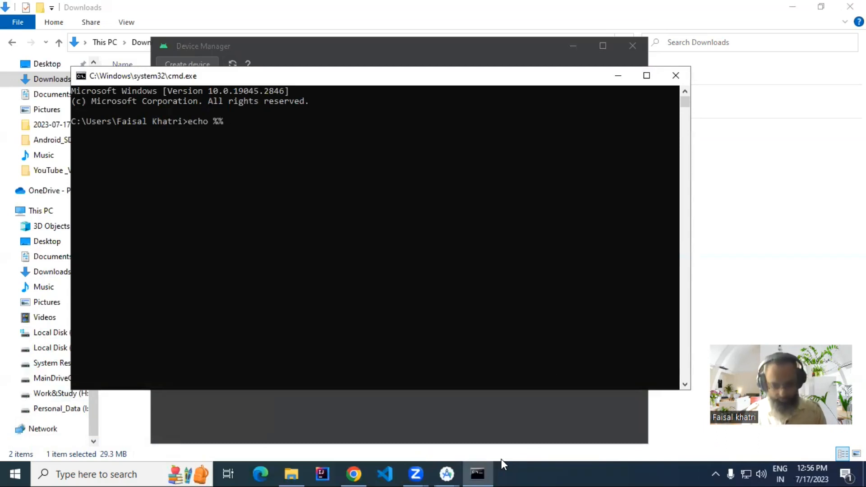
pyautogui.write('AN%DROI')
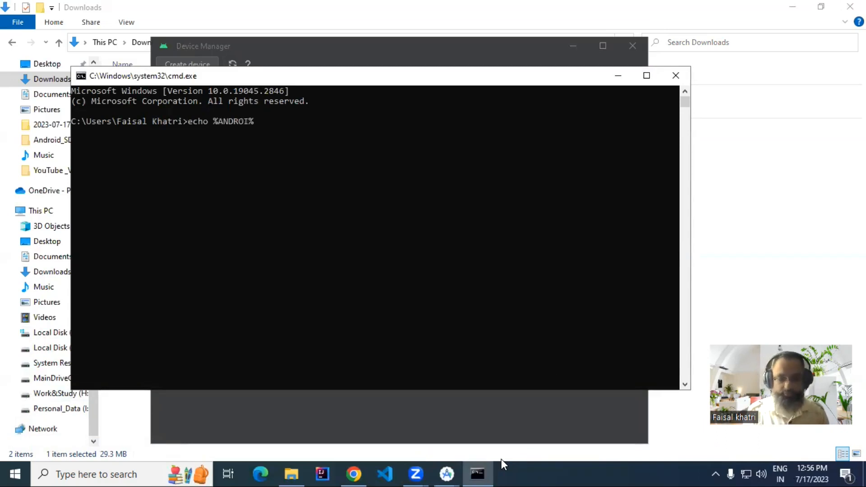
pyautogui.write('D_HOME')
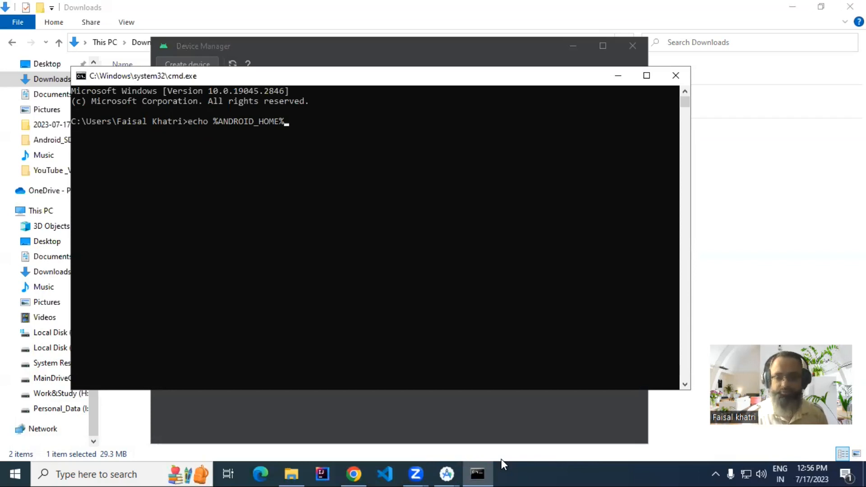
pyautogui.press('Return')
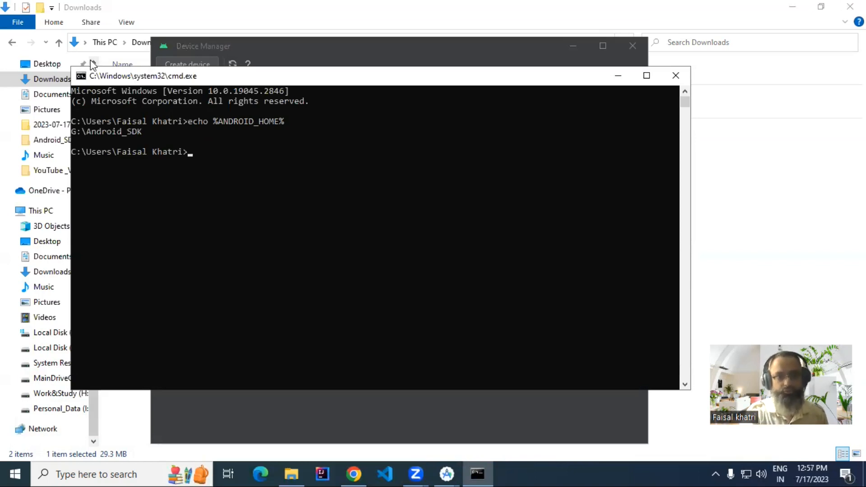
pyautogui.moveTo(153, 131); pyautogui.dragTo(48, 131)
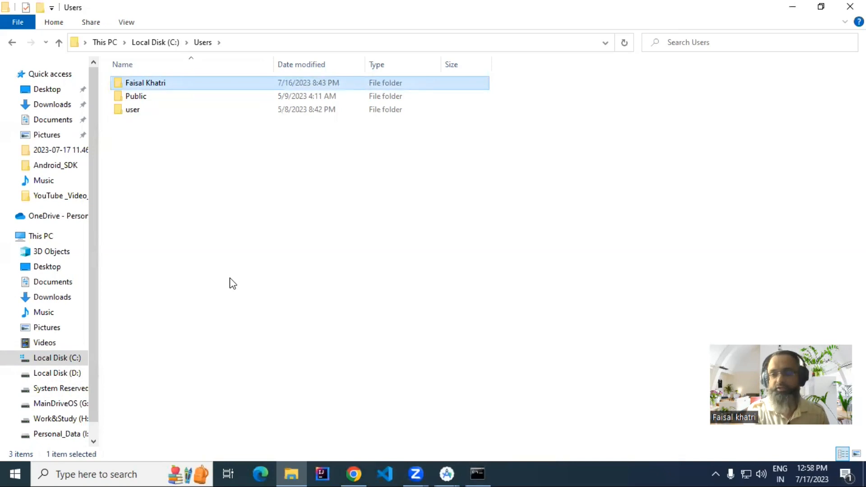
# Open the .android\avd folder inside the user's home folder on Local Disk (C:) to view the virtual device files.
pyautogui.click(57, 358)
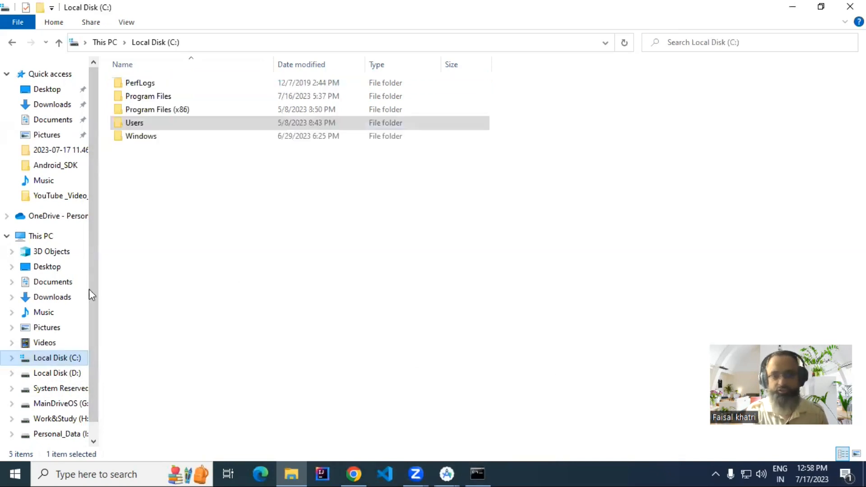
pyautogui.doubleClick(136, 124)
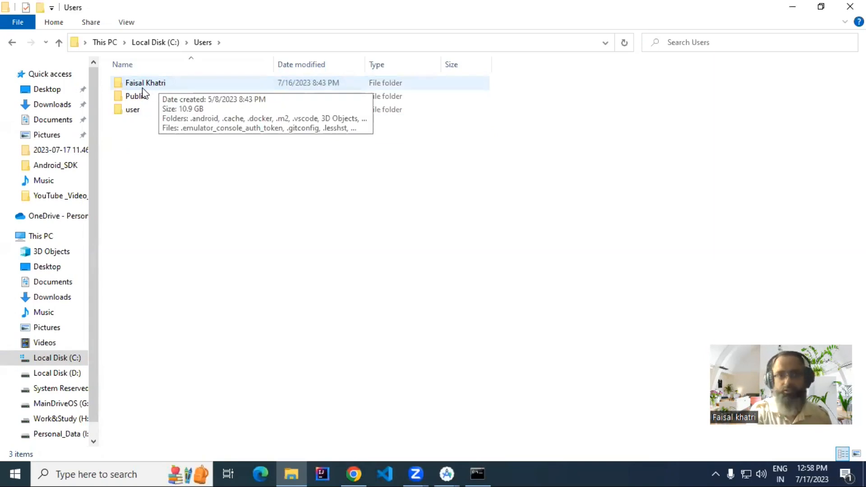
pyautogui.doubleClick(143, 87)
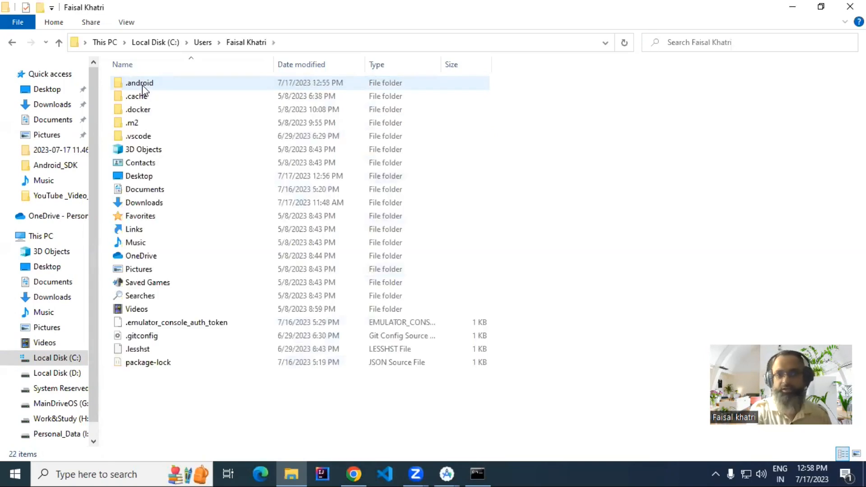
pyautogui.doubleClick(142, 85)
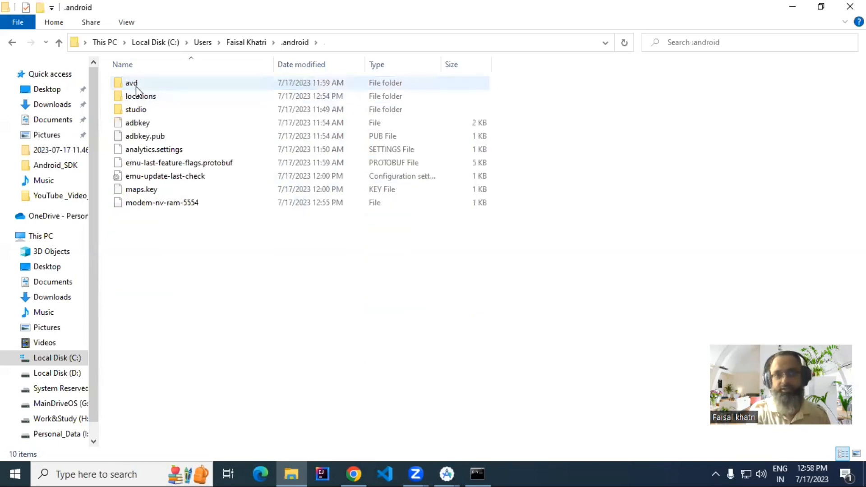
pyautogui.doubleClick(136, 85)
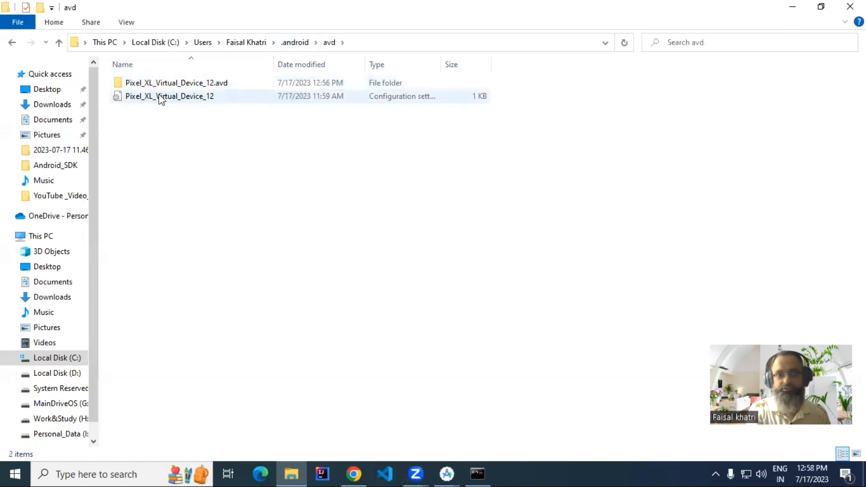
# Check the size of the avd folder inside the home .android folder through its properties.
pyautogui.click(304, 42)
pyautogui.rightClick(148, 83)
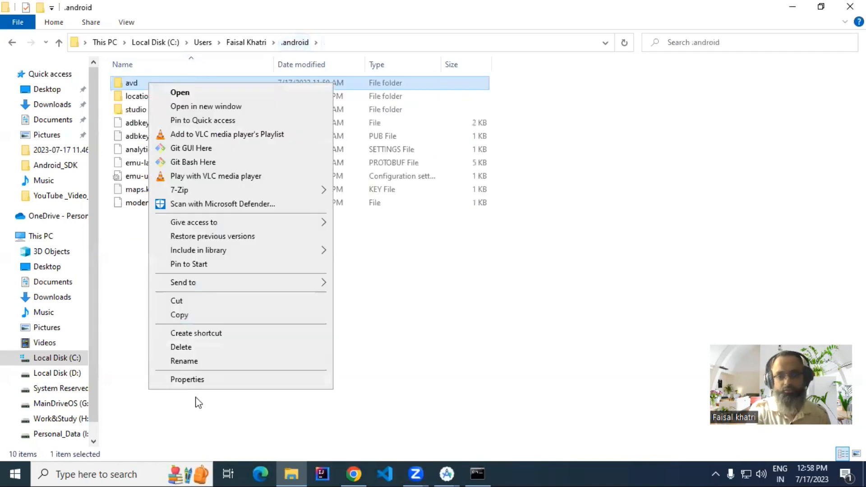
pyautogui.click(187, 379)
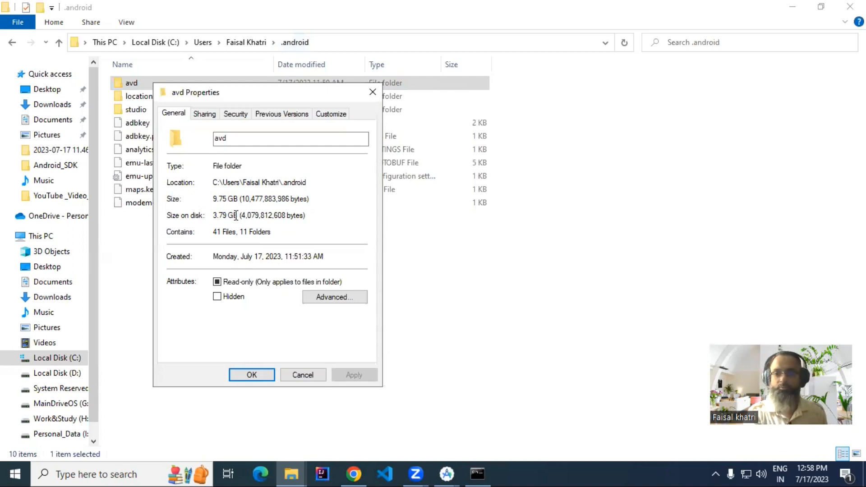
pyautogui.press('Escape')
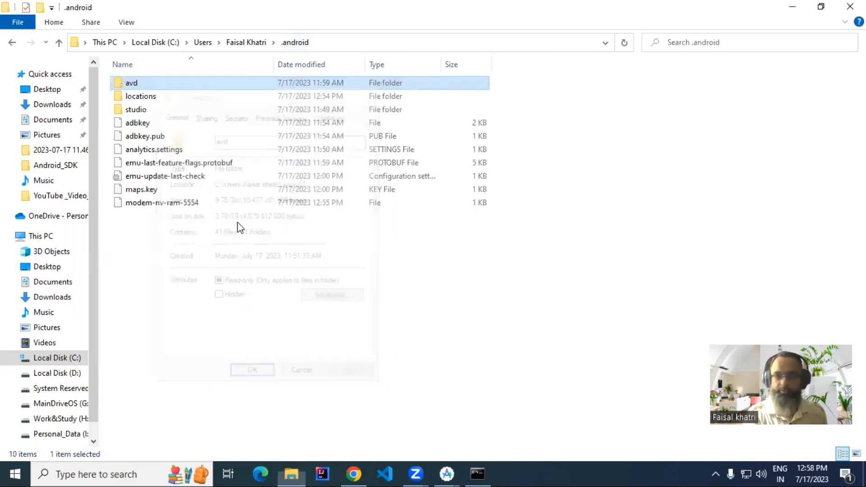
pyautogui.click(292, 284)
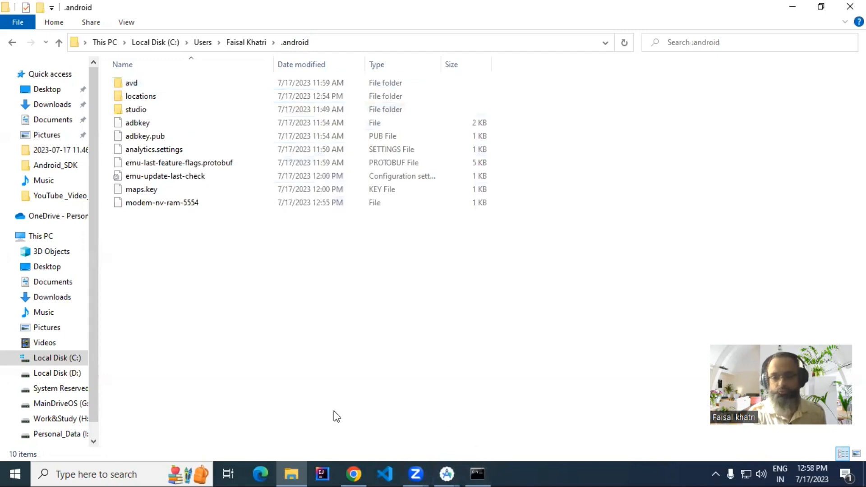
# Switch to Android Studio and close both its Device Manager and its welcome window.
pyautogui.moveTo(446, 473)
pyautogui.click(532, 413)
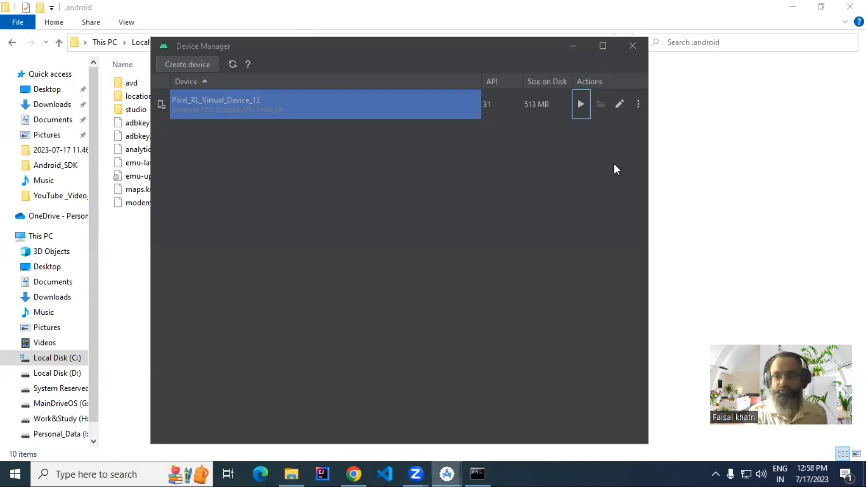
pyautogui.click(632, 44)
pyautogui.click(458, 472)
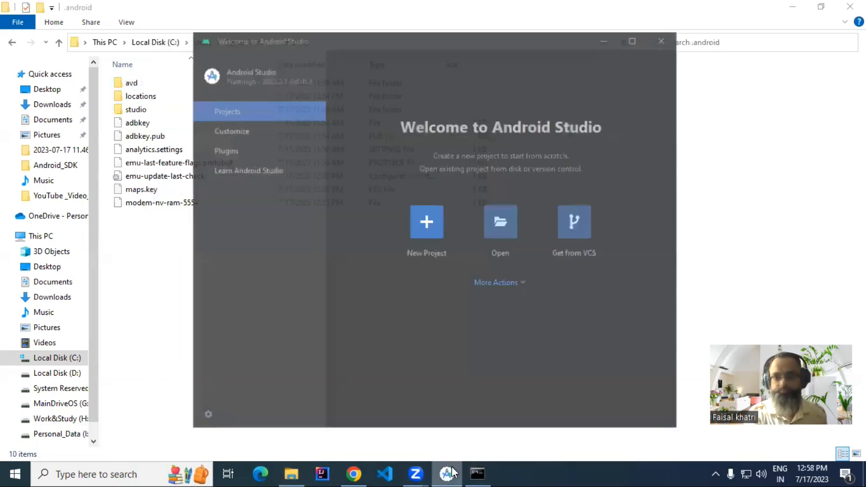
pyautogui.click(666, 26)
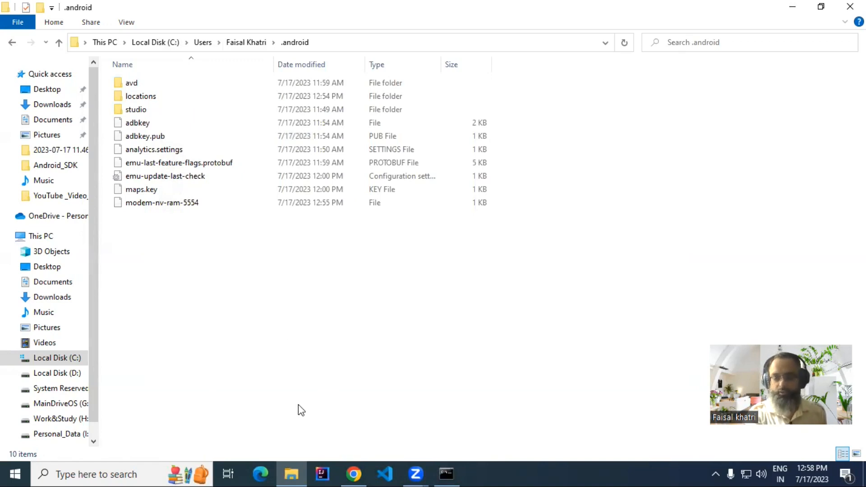
# Open the Windows environment variables settings and start a new system variable named ANDROID_SDK_HOME.
pyautogui.press('super')
pyautogui.write('envir')
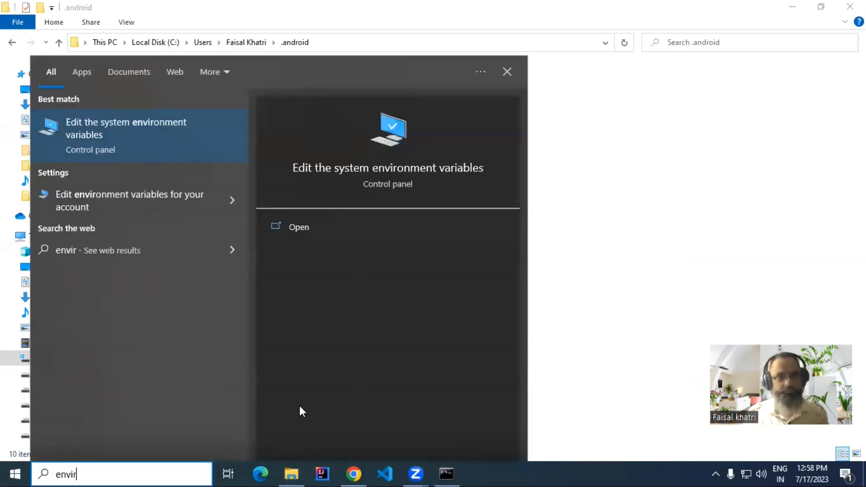
pyautogui.press('Return')
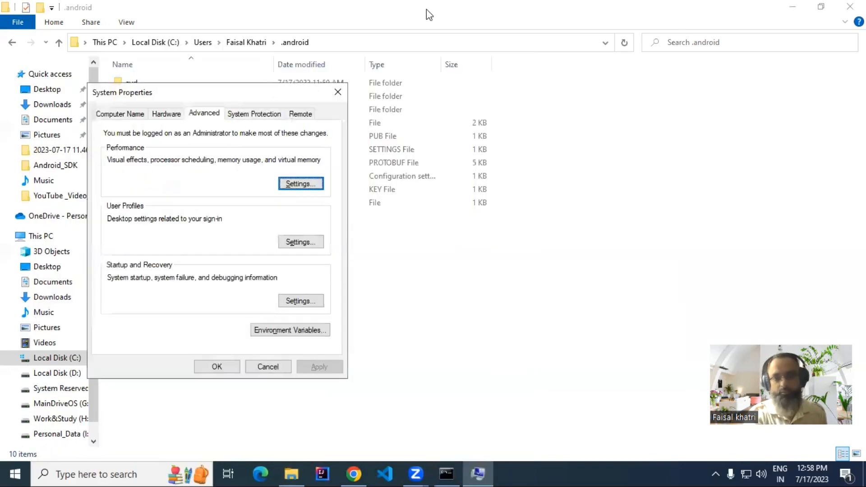
pyautogui.click(290, 330)
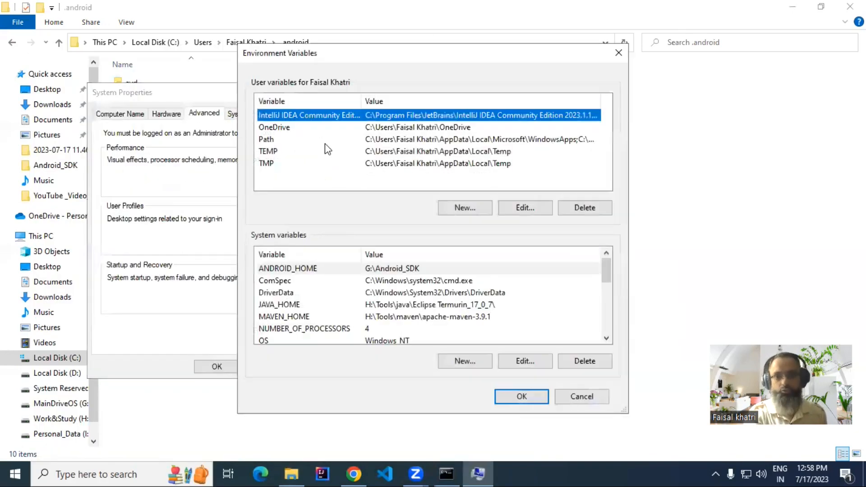
pyautogui.click(484, 361)
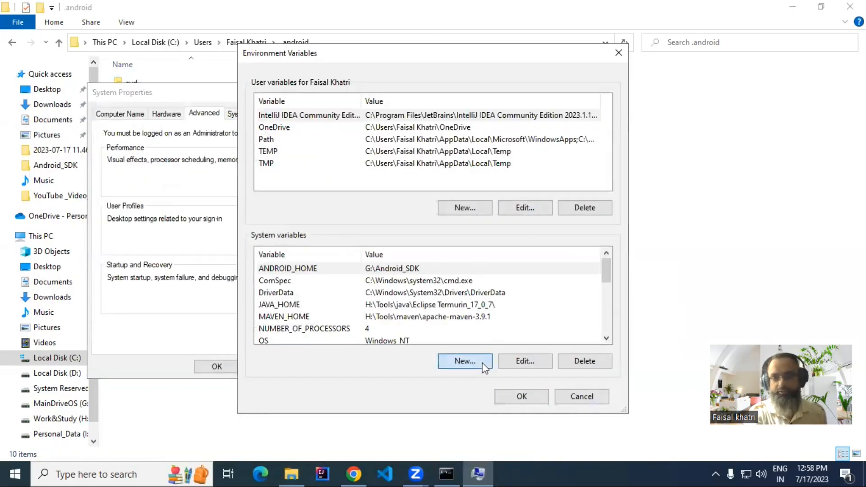
pyautogui.write('ANDROID')
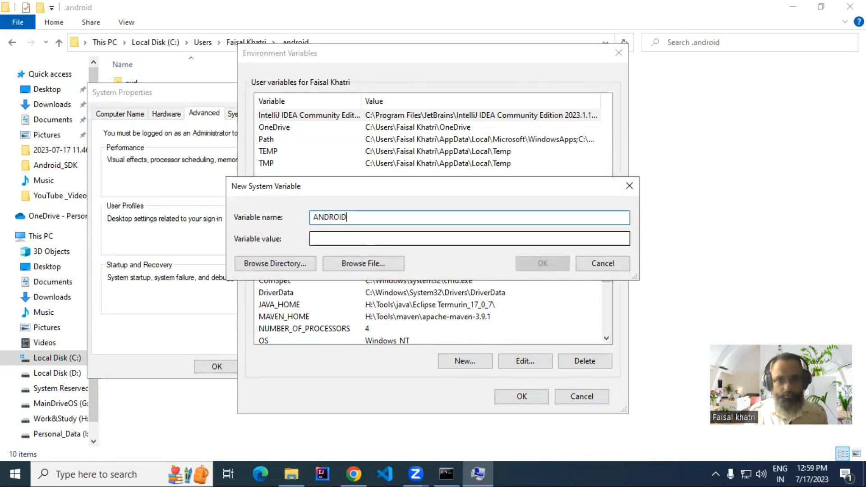
pyautogui.write('_SDK_HOME')
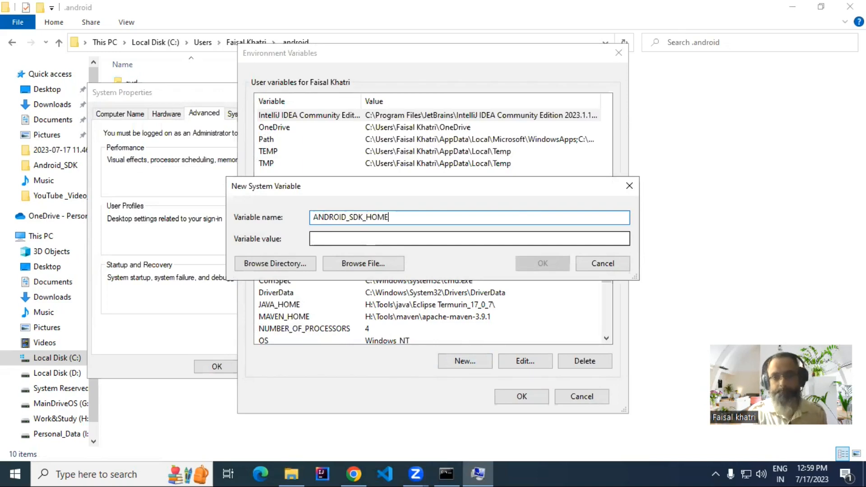
pyautogui.click(316, 239)
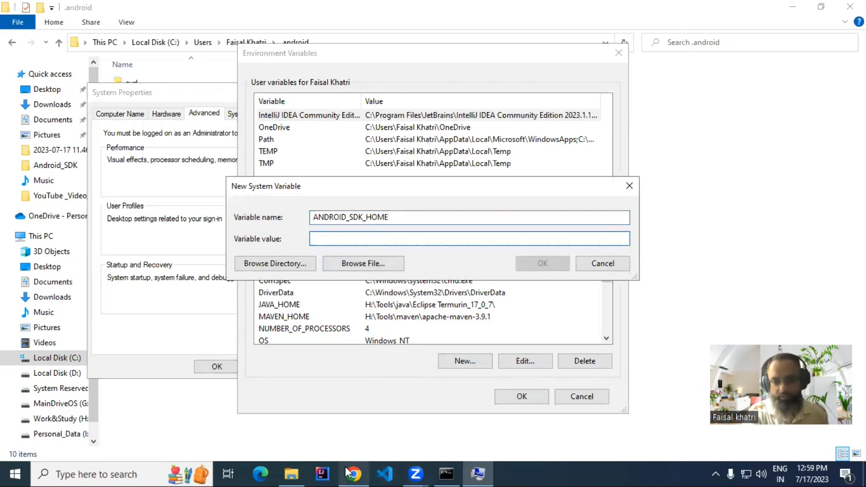
# In File Explorer, open the avds folder in Android_SDK on MainDriveOS (G:) and delete all its contents.
pyautogui.click(293, 471)
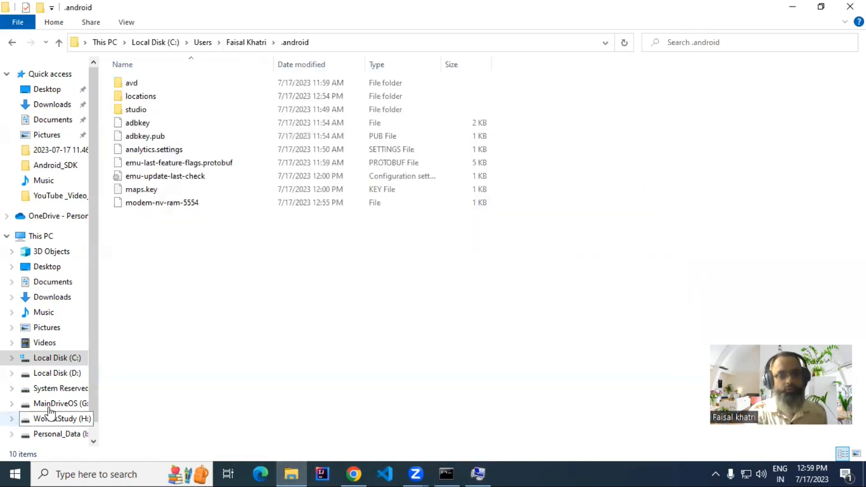
pyautogui.click(73, 409)
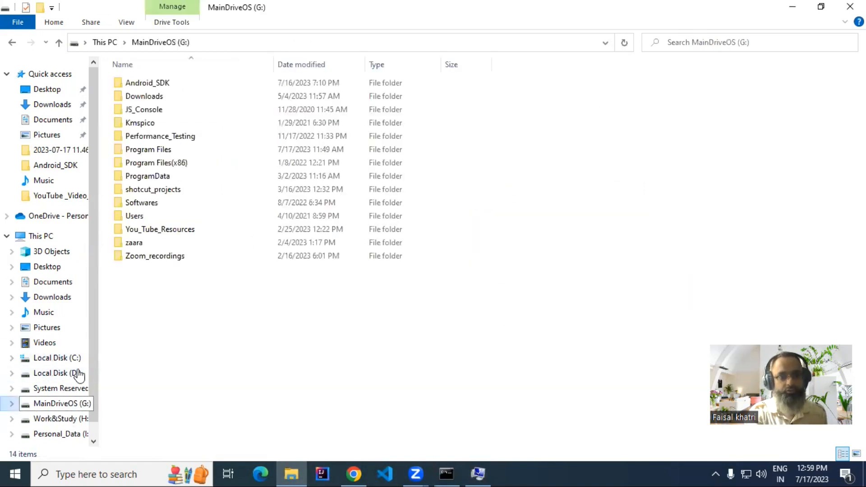
pyautogui.doubleClick(154, 84)
pyautogui.doubleClick(137, 110)
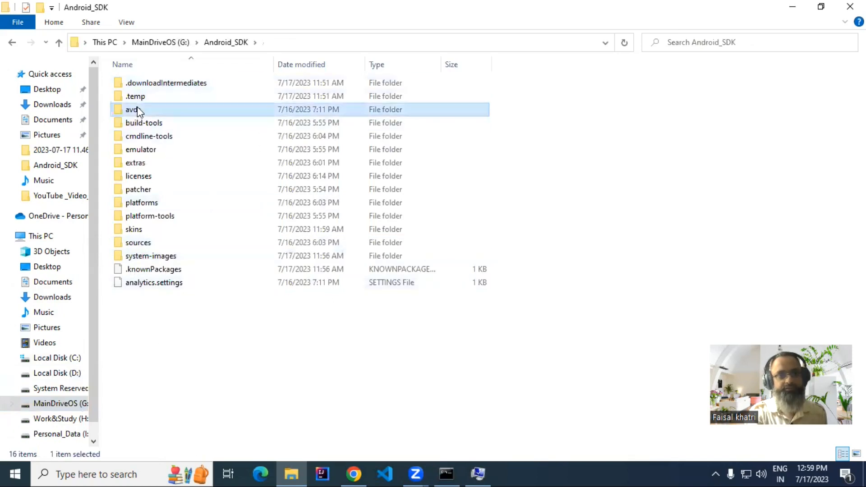
pyautogui.click(226, 42)
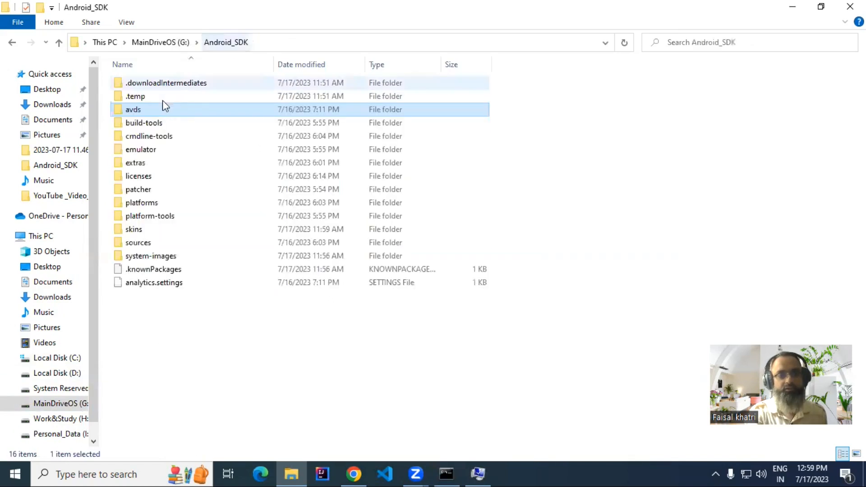
pyautogui.doubleClick(140, 110)
pyautogui.hotkey('ctrl', 'a')
pyautogui.press('Delete')
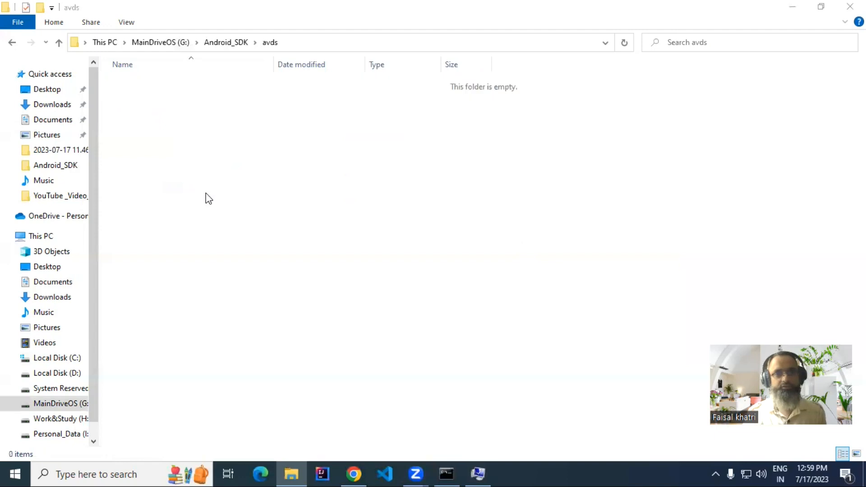
# Reopen the avds folder inside Android_SDK and copy its full path, G:\Android_SDK\avds.
pyautogui.click(227, 42)
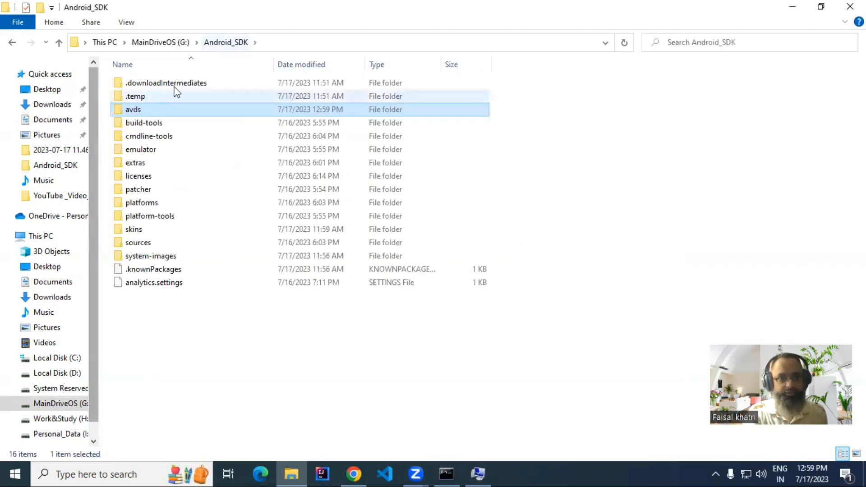
pyautogui.doubleClick(137, 112)
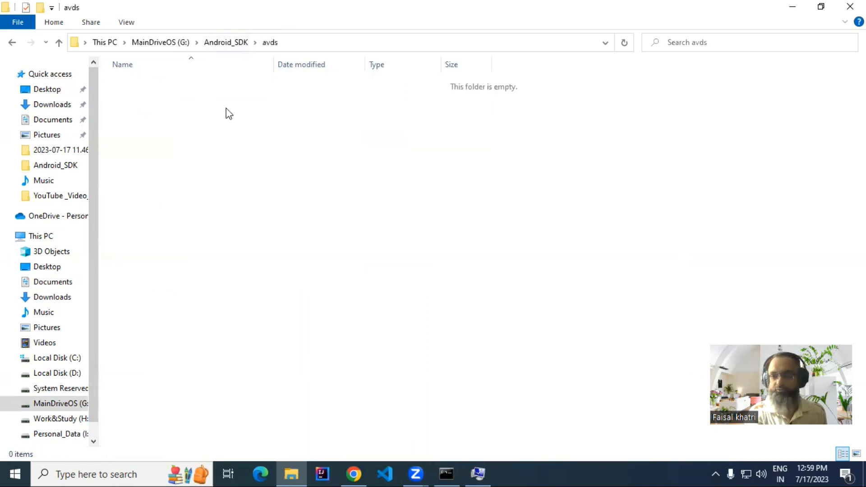
pyautogui.click(291, 40)
pyautogui.click(177, 42)
pyautogui.moveTo(164, 43); pyautogui.dragTo(43, 33)
pyautogui.hotkey('ctrl', 'c')
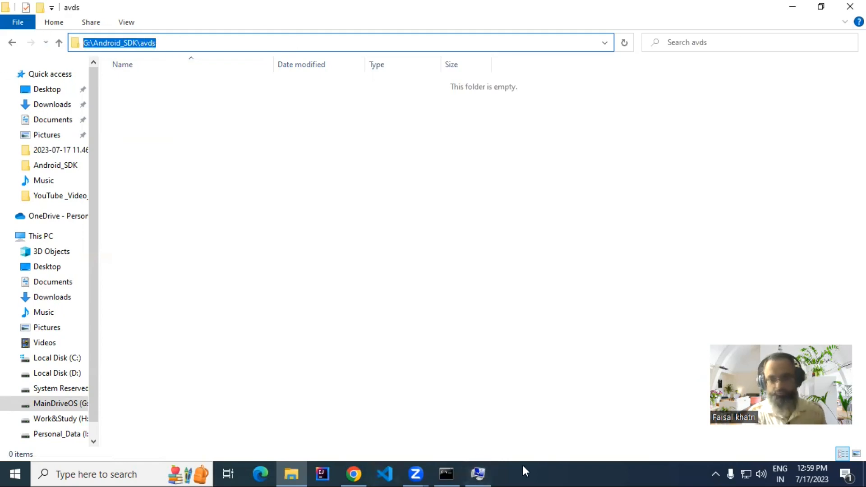
# Set the value of the new ANDROID_SDK_HOME variable to G:\Android_SDK\avds and save the environment variables and system properties.
pyautogui.click(478, 473)
pyautogui.hotkey('ctrl', 'v')
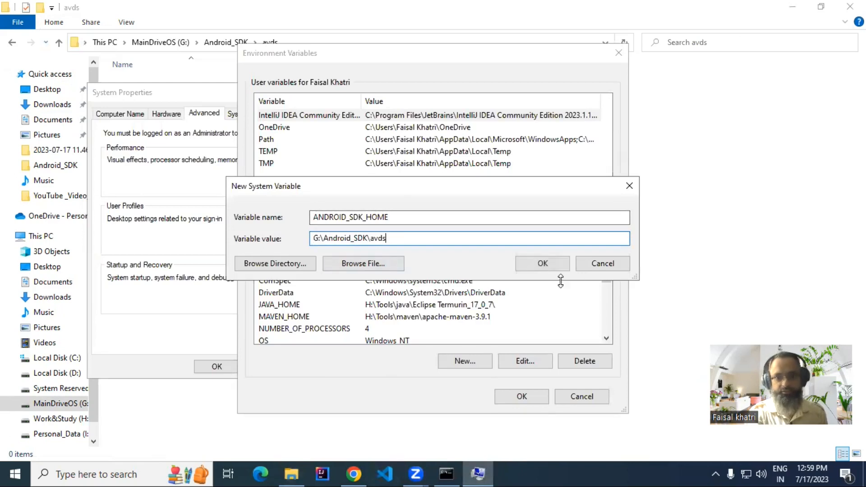
pyautogui.click(534, 266)
pyautogui.click(535, 394)
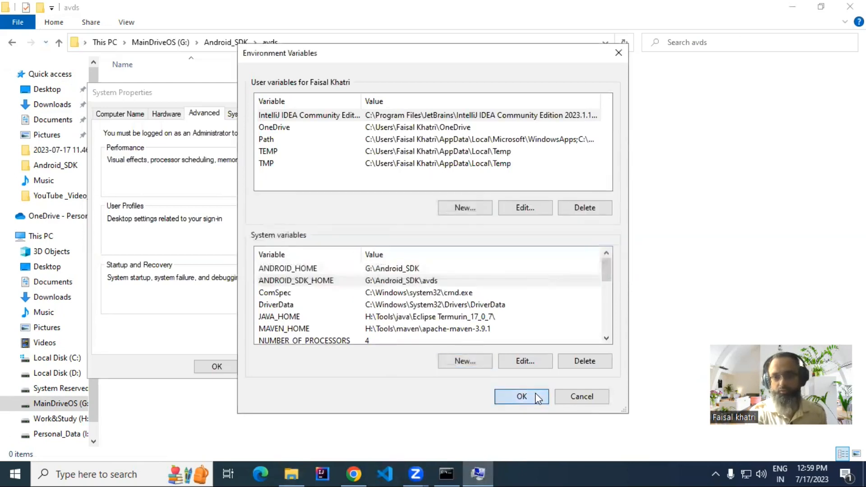
pyautogui.click(212, 367)
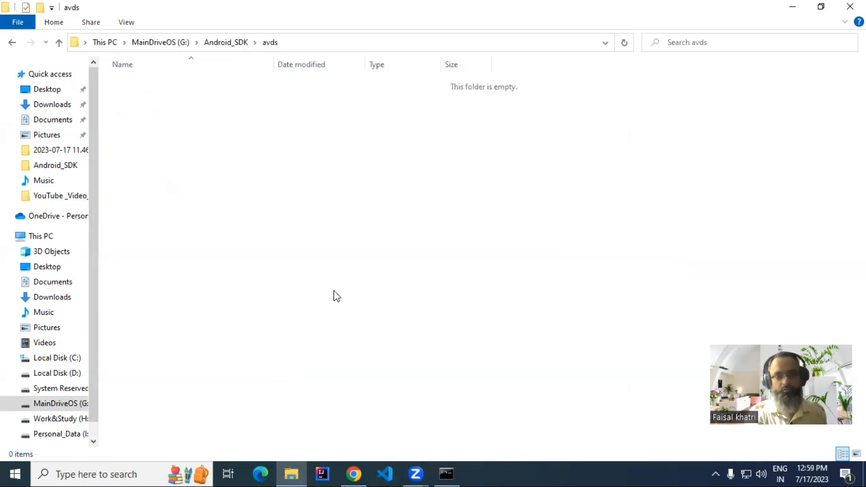
# Launch Android Studio and decline sending usage statistics to Google.
pyautogui.press('super')
pyautogui.write('andr')
pyautogui.press('Return')
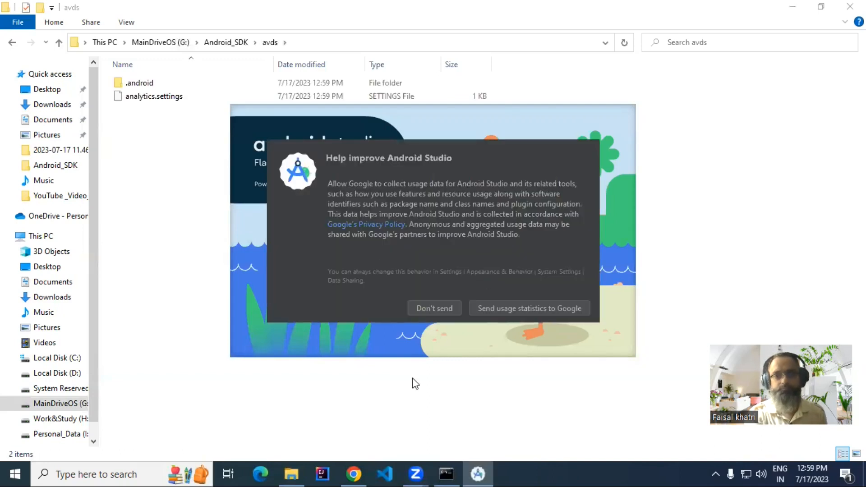
pyautogui.click(439, 312)
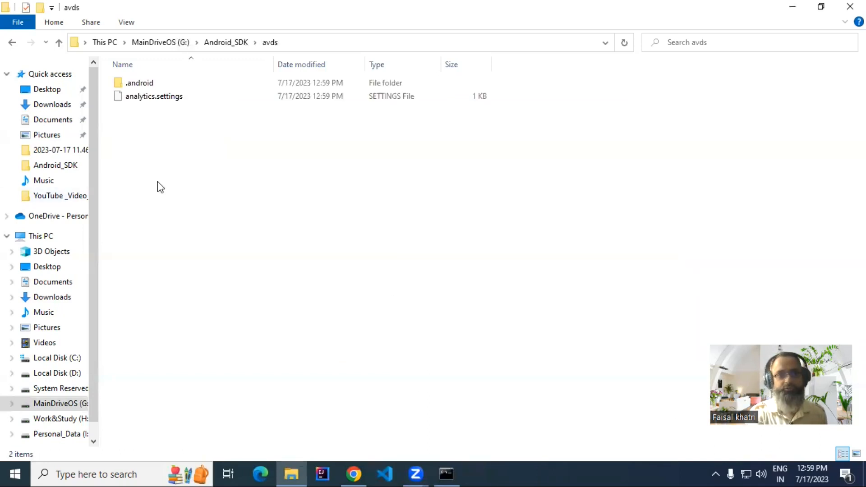
# Look inside the .android folder under G:\Android_SDK\avds in File Explorer, and return to the avds folder.
pyautogui.click(161, 120)
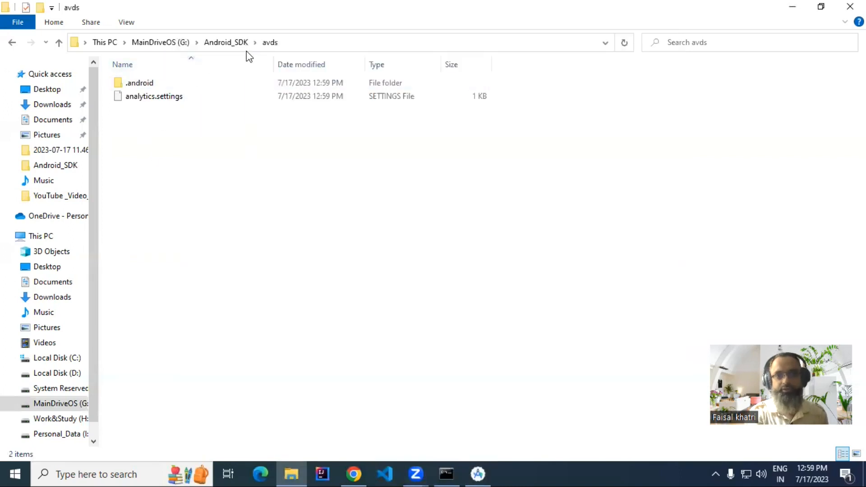
pyautogui.doubleClick(137, 83)
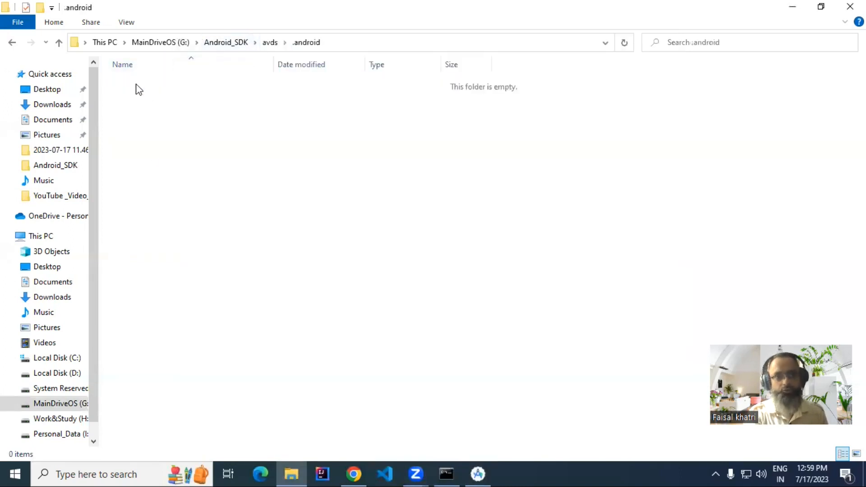
pyautogui.click(271, 42)
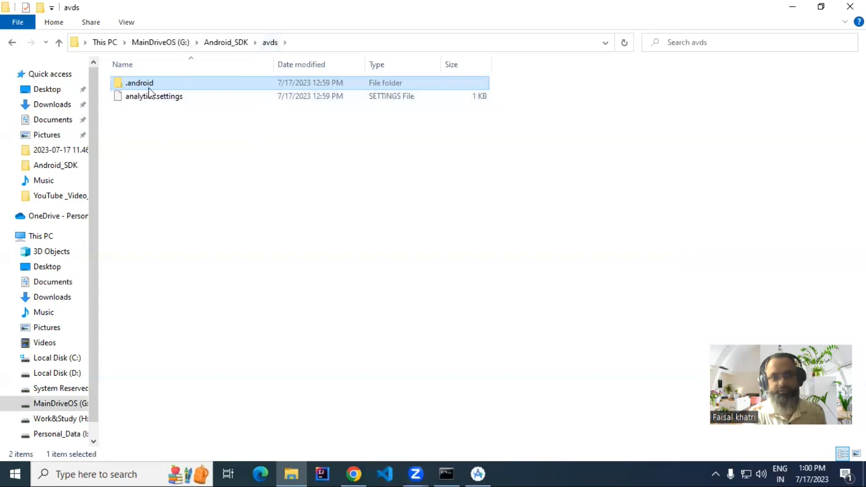
# In Android Studio's Device Manager, create a Pixel XL virtual device with the S (API 31, Android 12.0) x86_64 image, keeping the default name.
pyautogui.hotkey('alt', 'Tab')
pyautogui.click(514, 274)
pyautogui.click(499, 341)
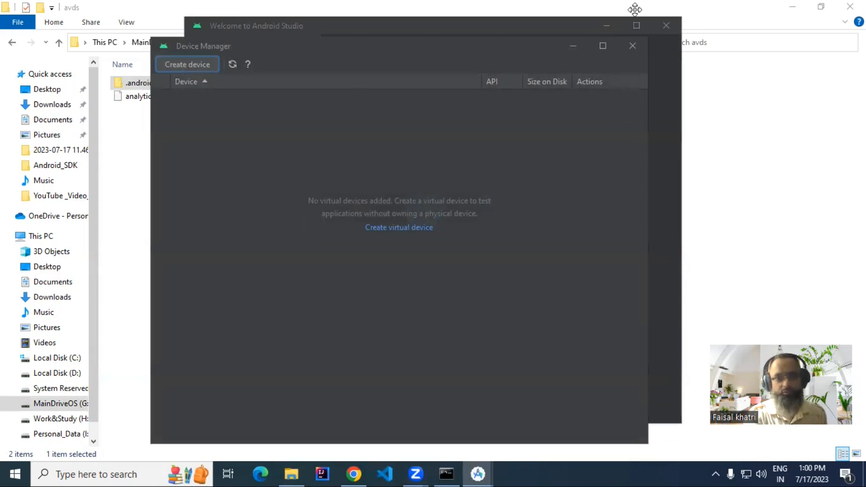
pyautogui.click(589, 418)
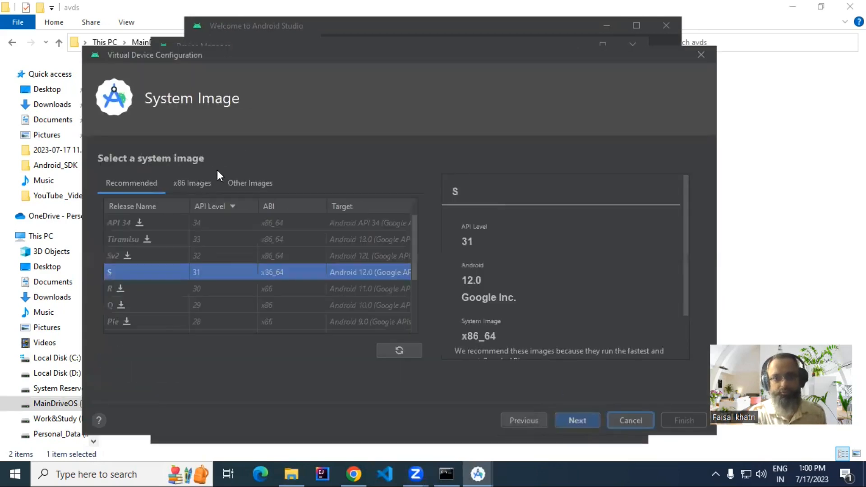
pyautogui.click(594, 422)
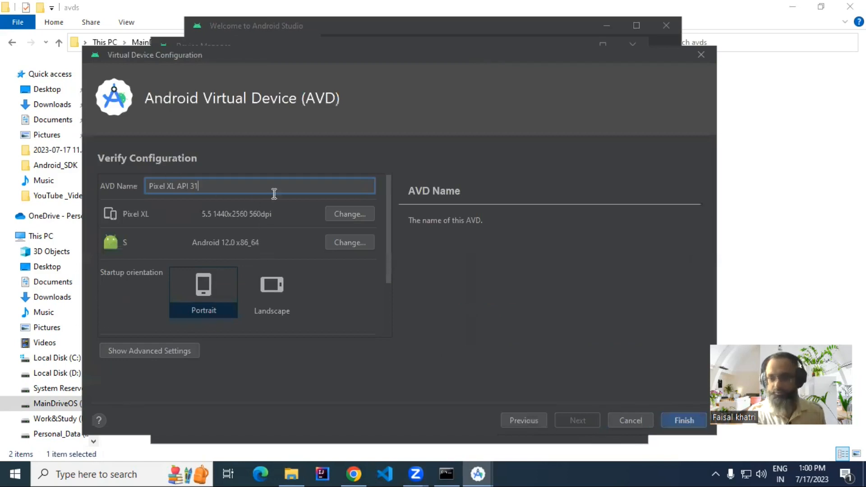
pyautogui.click(694, 422)
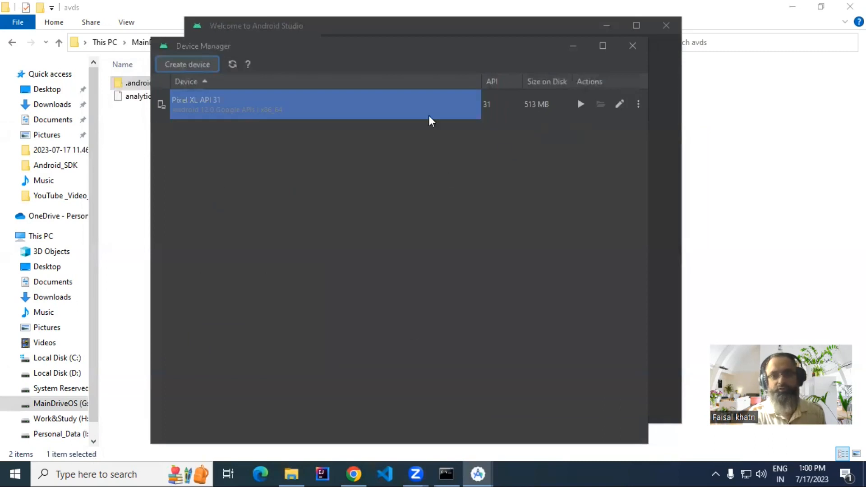
pyautogui.click(219, 110)
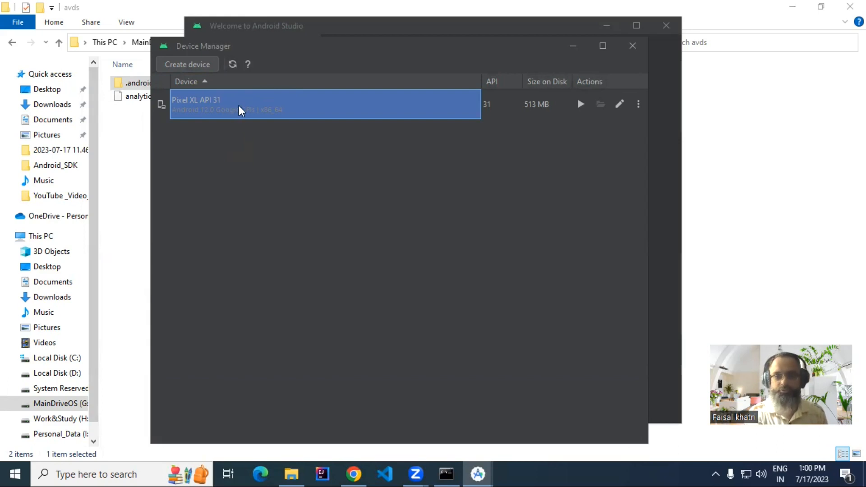
# In File Explorer, look inside .android\avd under G:\Android_SDK\avds, return to avds, and inspect the .android folder's properties.
pyautogui.click(125, 166)
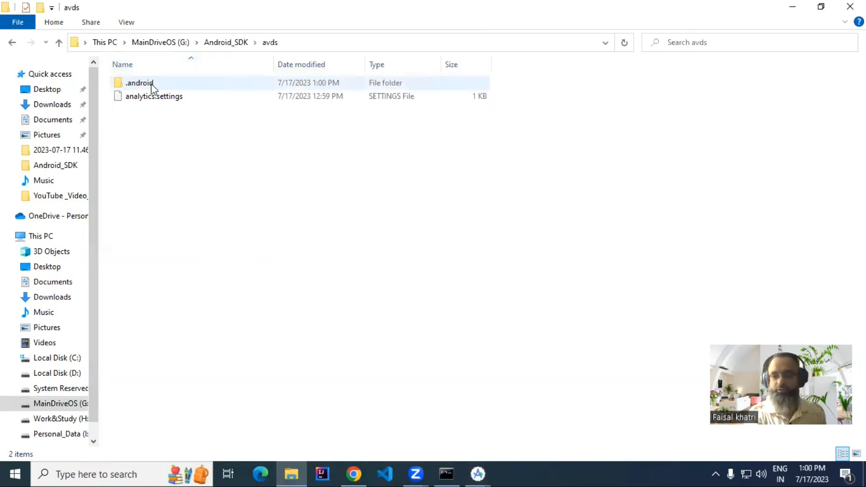
pyautogui.doubleClick(151, 83)
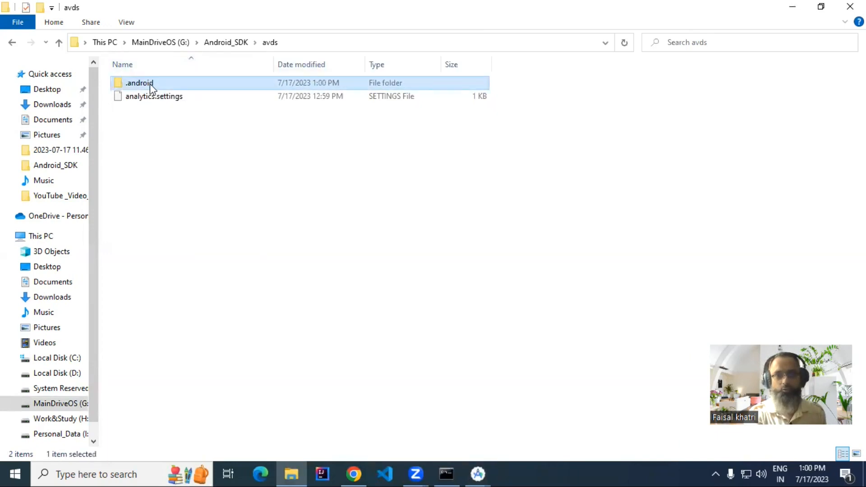
pyautogui.doubleClick(147, 84)
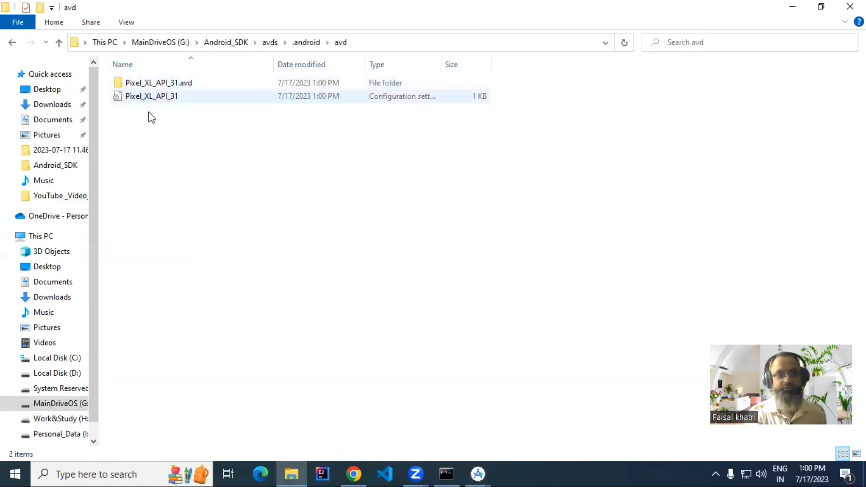
pyautogui.click(270, 42)
pyautogui.rightClick(143, 82)
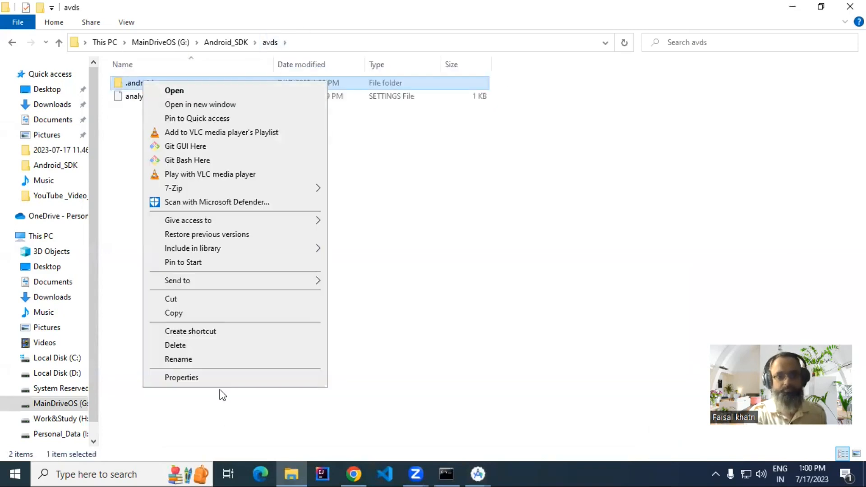
pyautogui.click(221, 378)
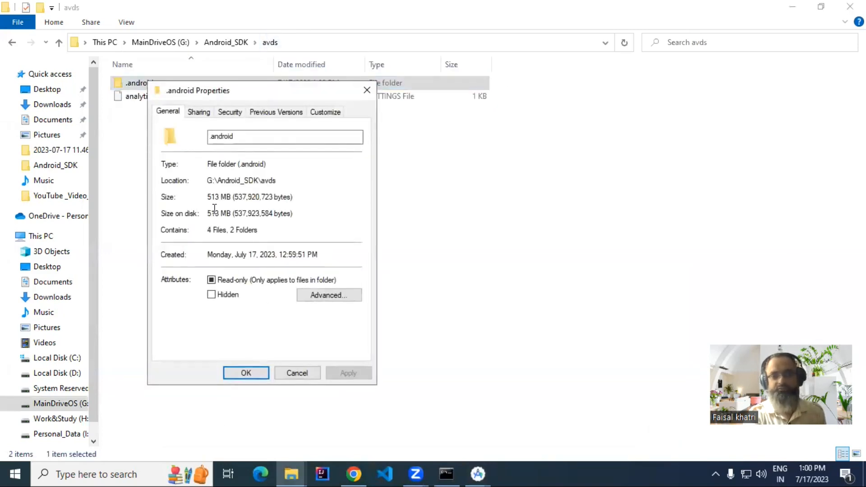
pyautogui.press('Escape')
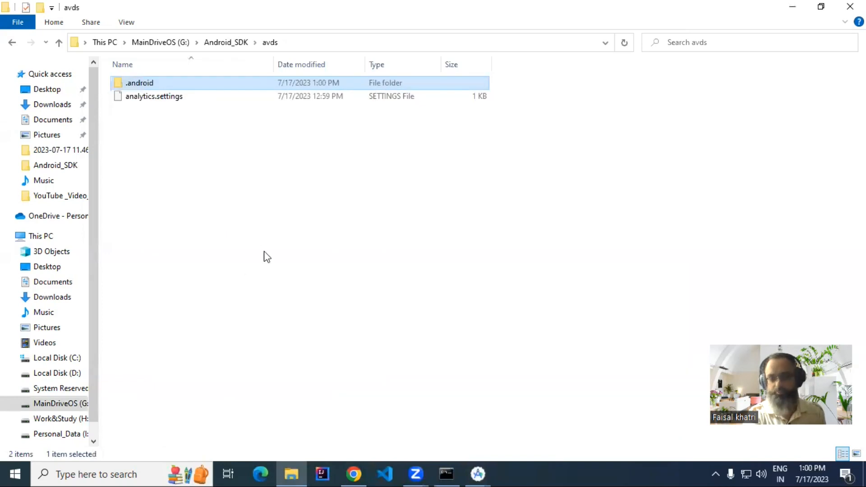
# Open the user's home folder under C:\Users and examine the contents of its .android folder.
pyautogui.click(64, 362)
pyautogui.doubleClick(136, 123)
pyautogui.click(146, 83)
pyautogui.doubleClick(147, 84)
pyautogui.click(154, 85)
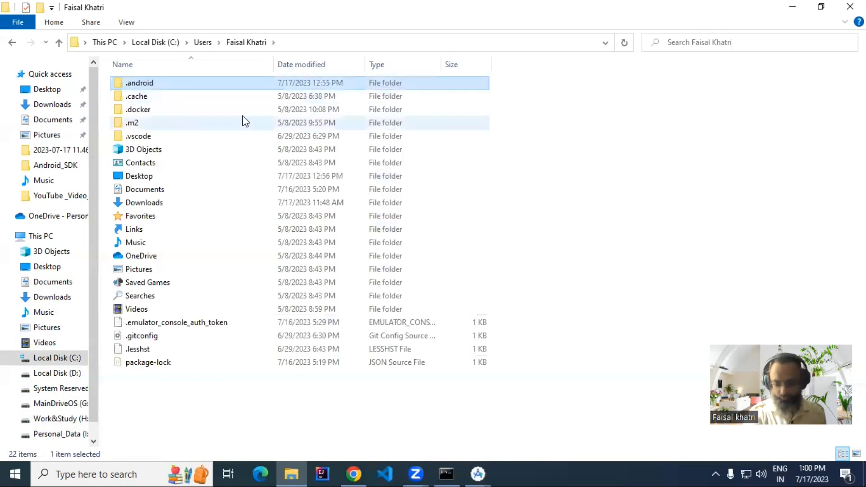
pyautogui.press('Return')
pyautogui.hotkey('alt', 'Left')
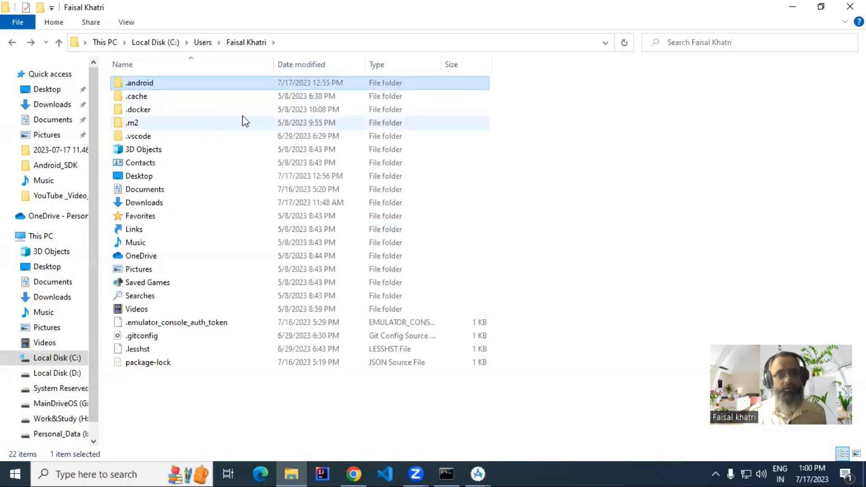
pyautogui.press('Return')
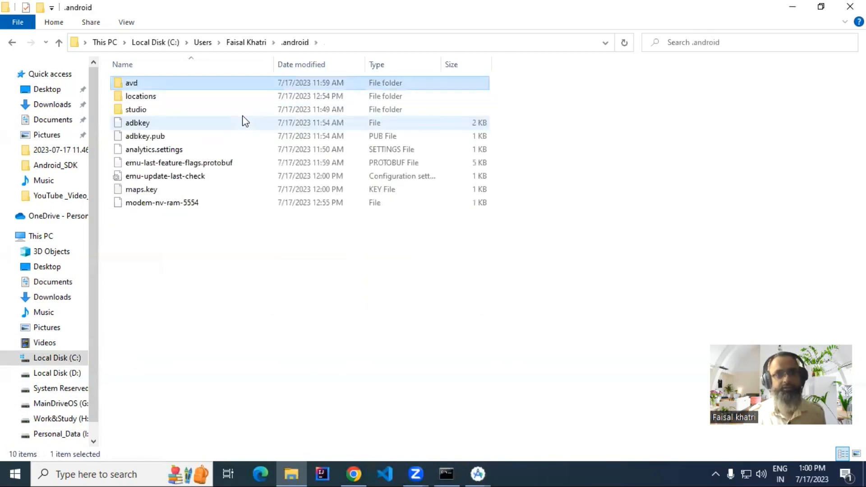
pyautogui.hotkey('shift', 'Down')
pyautogui.hotkey('shift', 'Down')
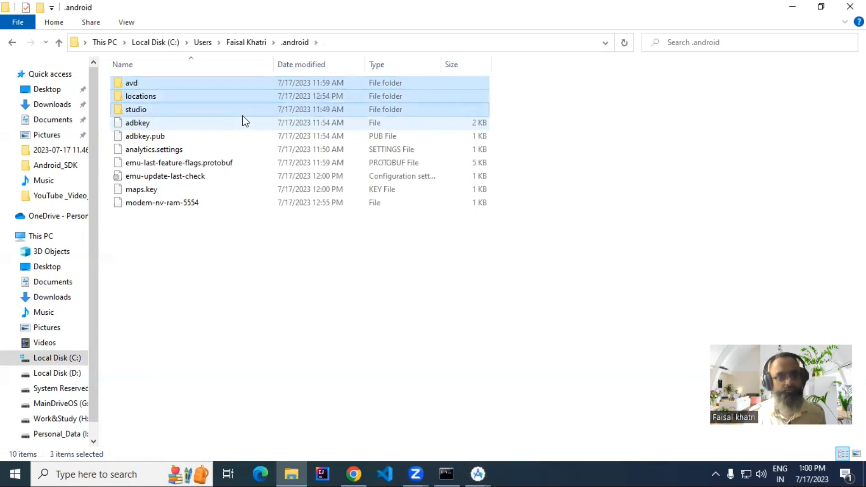
# Return to the user's home folder on C: and permanently delete its .android folder.
pyautogui.hotkey('alt', 'Left')
pyautogui.hotkey('shift', 'Delete')
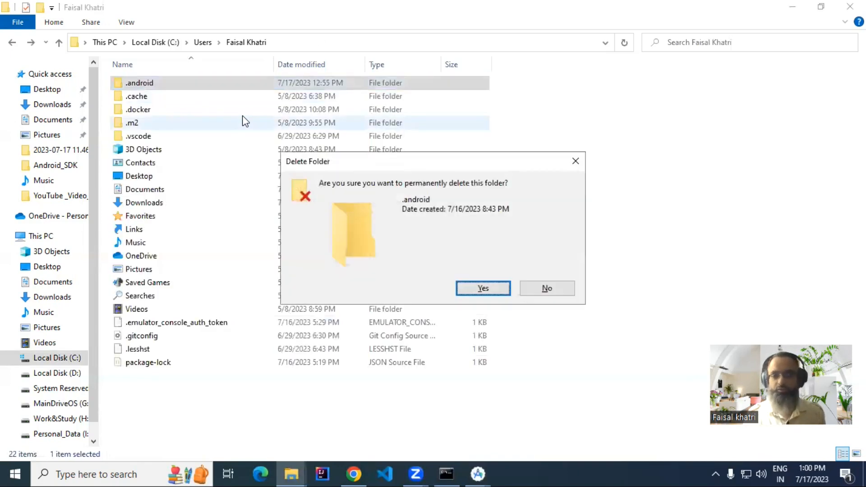
pyautogui.press('Return')
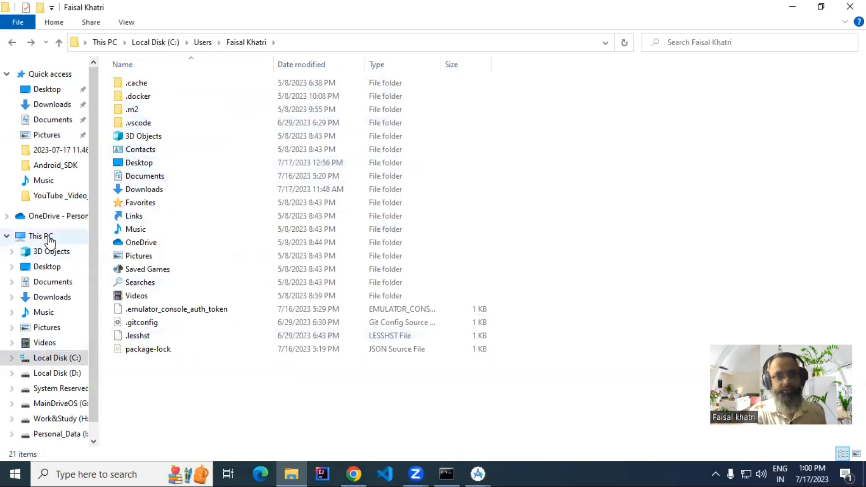
# Review the drives in This PC and open Local Disk (C:) to view its root folders.
pyautogui.click(26, 236)
pyautogui.click(177, 184)
pyautogui.doubleClick(180, 188)
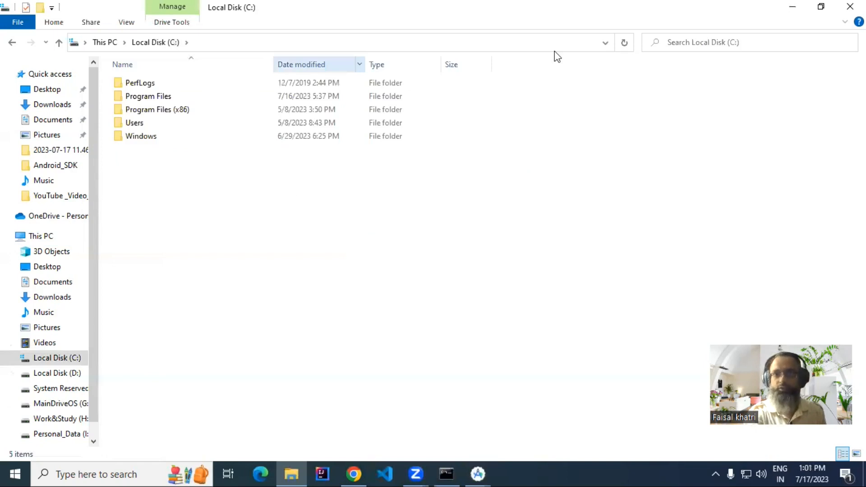
pyautogui.click(650, 51)
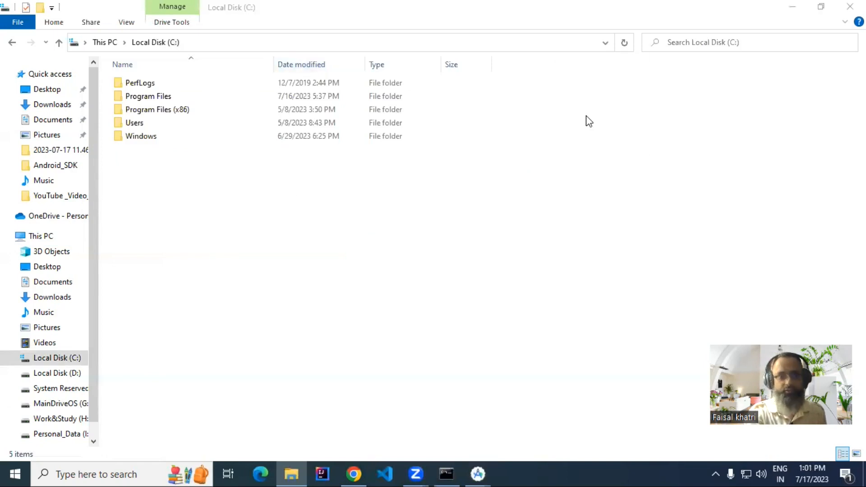
# Open the avds folder inside Android_SDK on the G: drive.
pyautogui.click(55, 403)
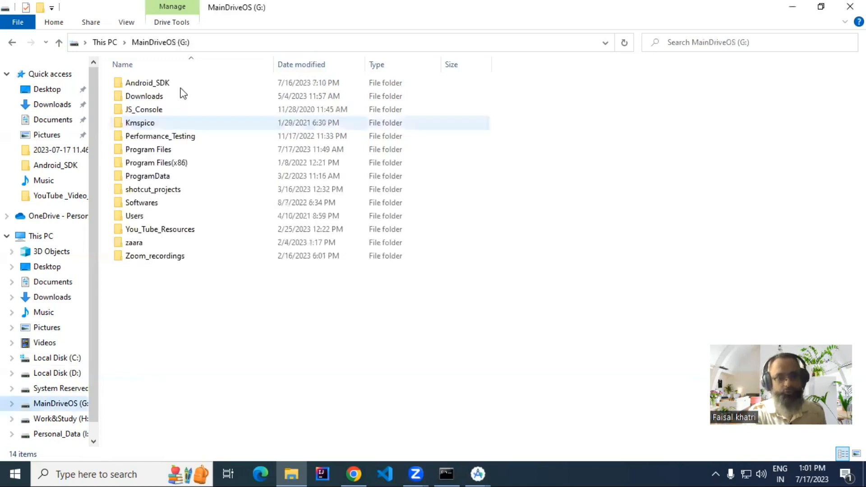
pyautogui.doubleClick(158, 84)
pyautogui.doubleClick(144, 110)
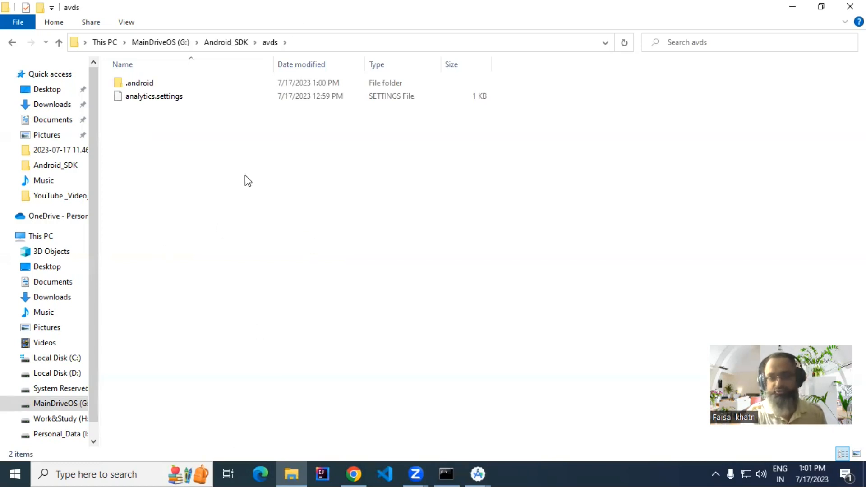
pyautogui.moveTo(417, 472)
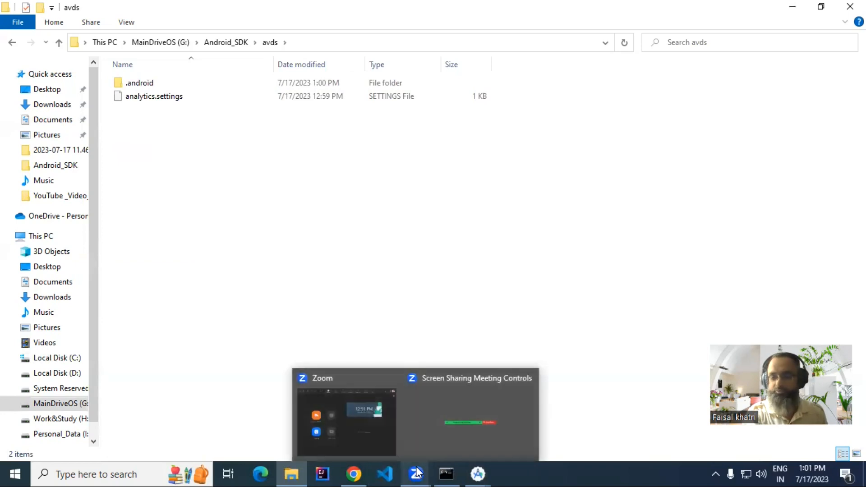